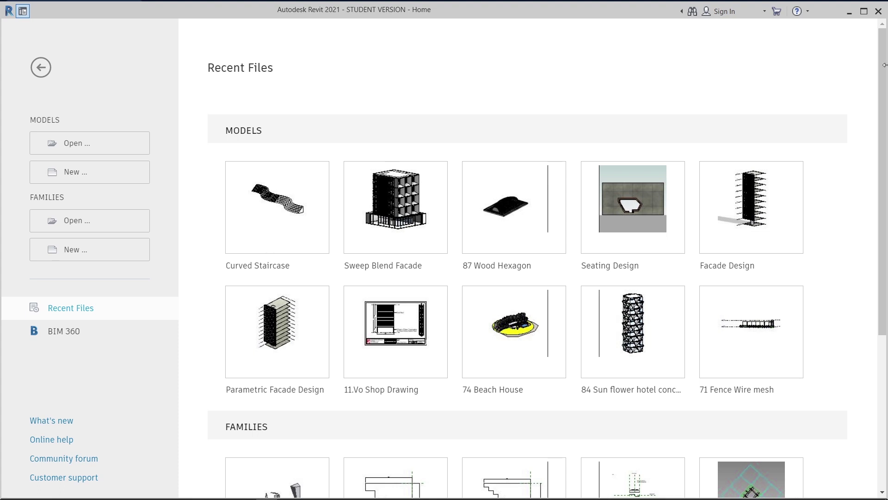
Step: Create a new conceptual mass family from the English Metric Mass.rft template
{"action": "left_click", "coordinate": [51, 250]}
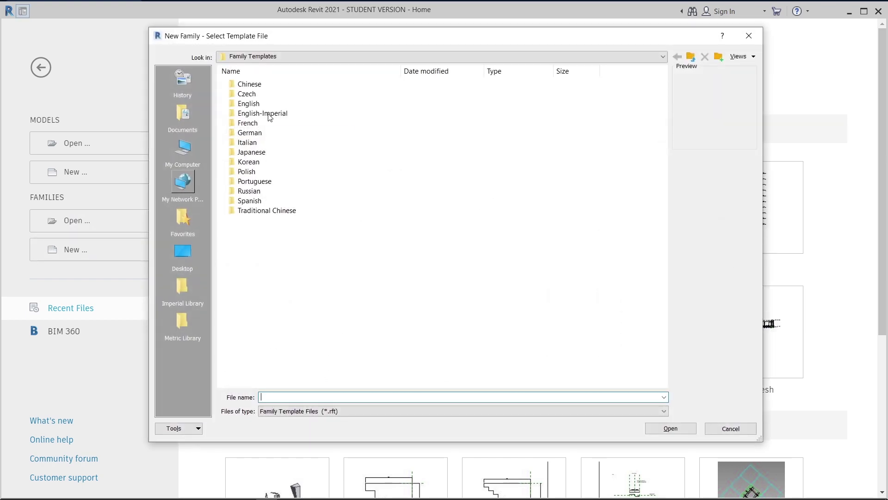
{"action": "double_click", "coordinate": [243, 103]}
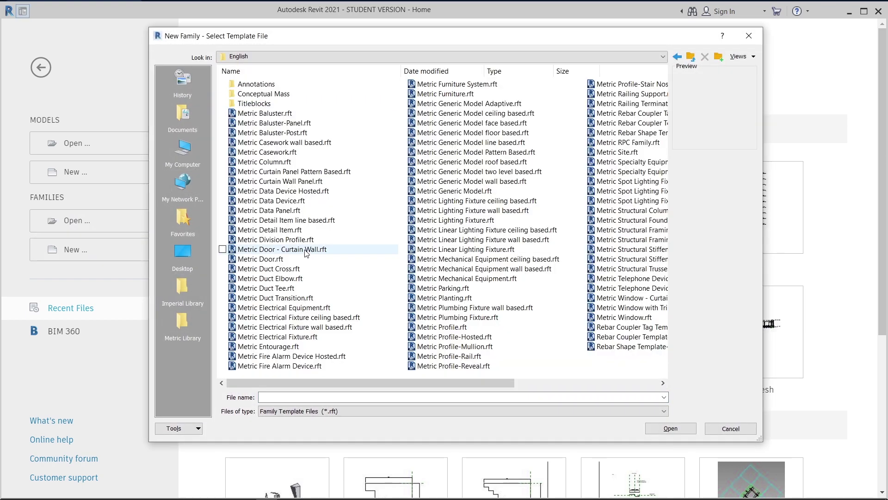
{"action": "double_click", "coordinate": [255, 94]}
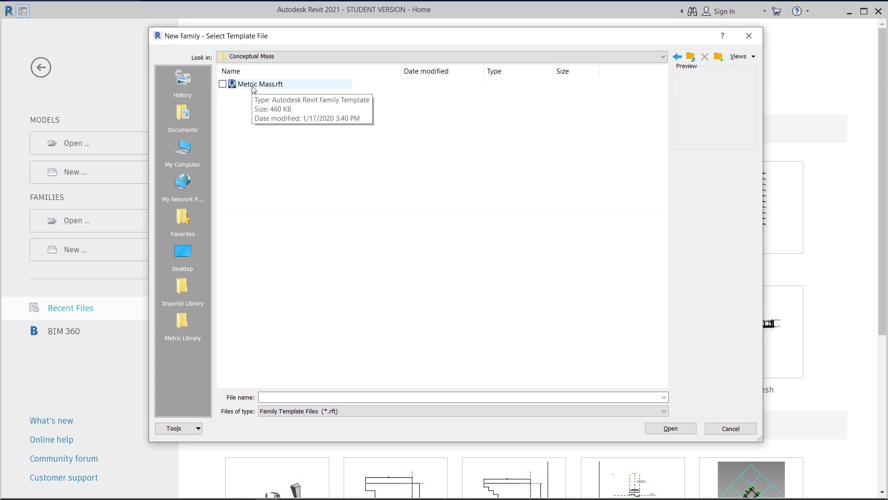
{"action": "double_click", "coordinate": [253, 86]}
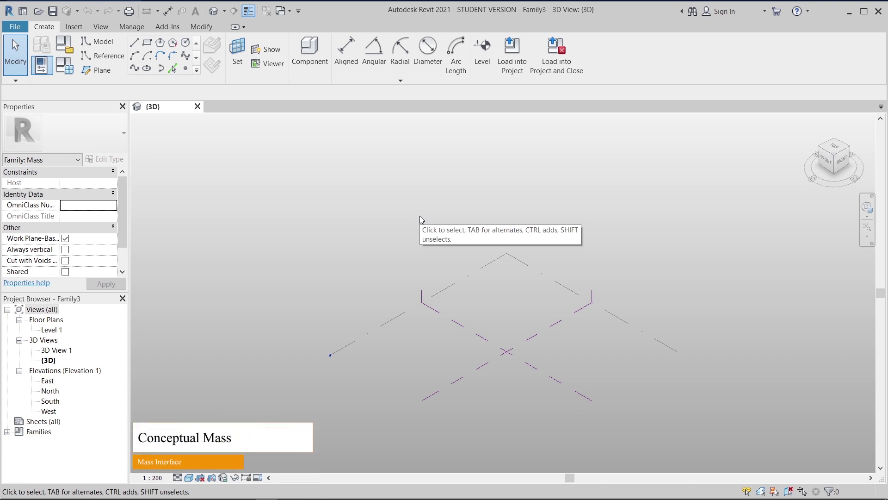
Step: In top view, draw a 15000 by 15000 rectangle of model lines on Level 1, starting at the reference plane intersection
{"action": "middle_click_drag", "start_coordinate": [525, 404], "coordinate": [466, 387]}
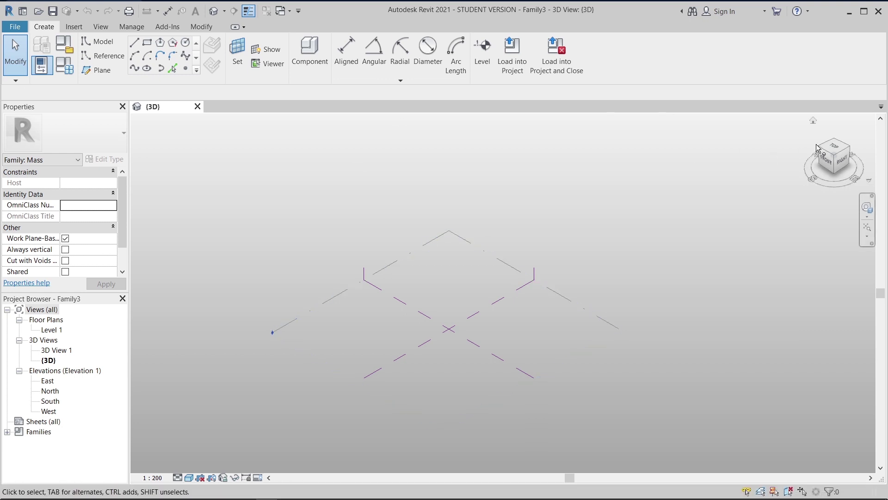
{"action": "left_click", "coordinate": [832, 147]}
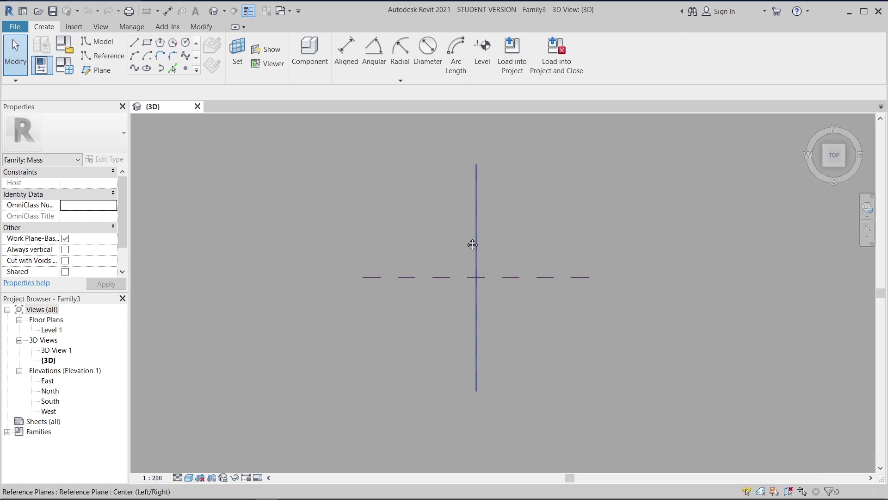
{"action": "middle_click_drag", "start_coordinate": [493, 290], "coordinate": [308, 223]}
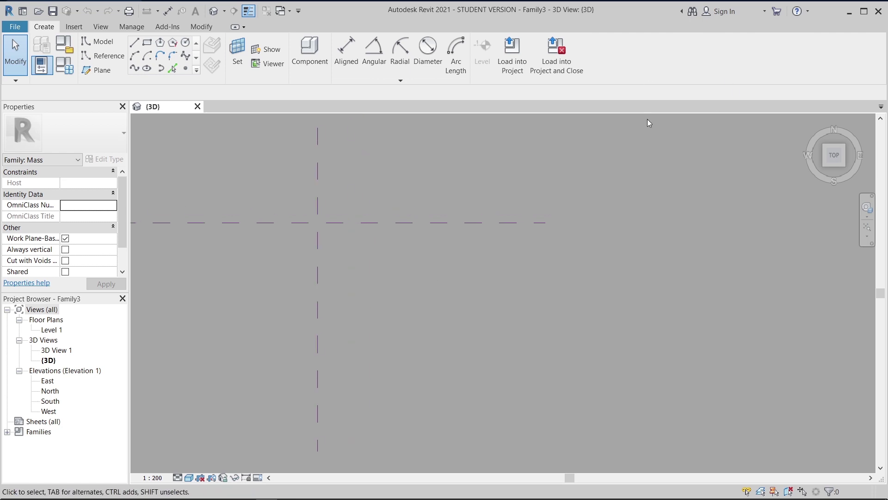
{"action": "left_click", "coordinate": [147, 45]}
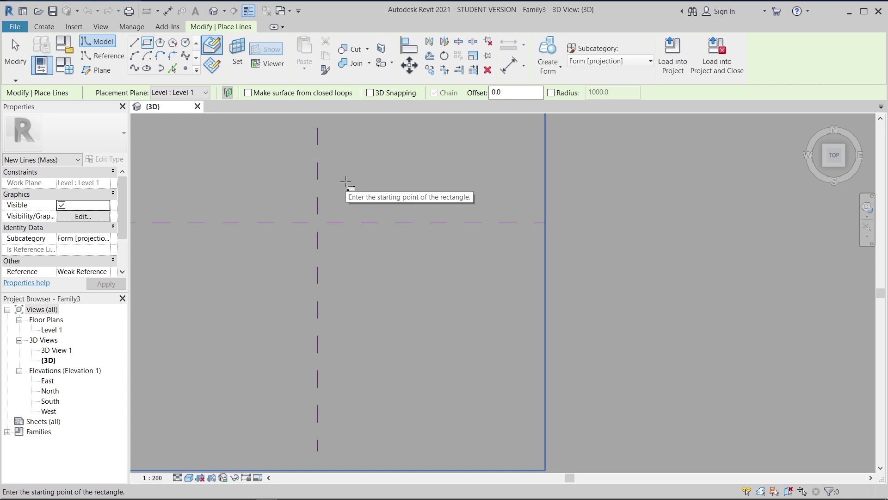
{"action": "left_click", "coordinate": [318, 223]}
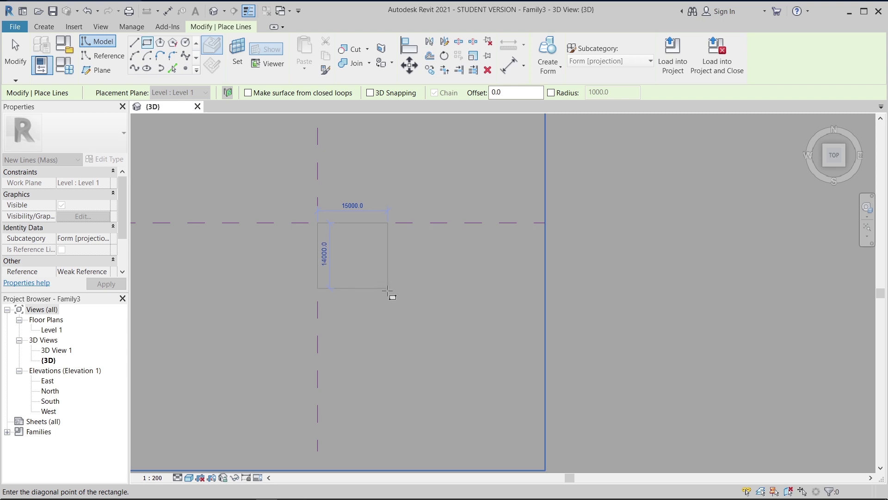
{"action": "left_click", "coordinate": [387, 292]}
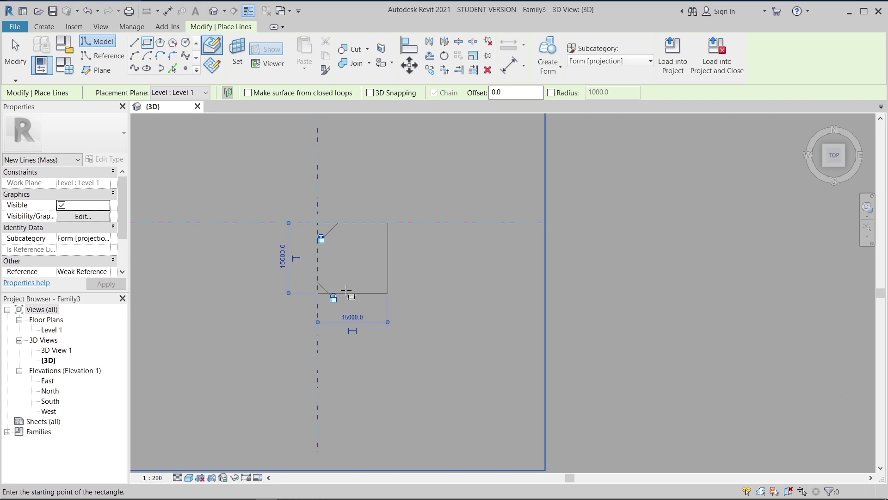
{"action": "scroll", "coordinate": [352, 319], "scroll_direction": "down", "scroll_amount": 3}
{"action": "key", "text": "Escape"}
{"action": "key", "text": "Escape"}
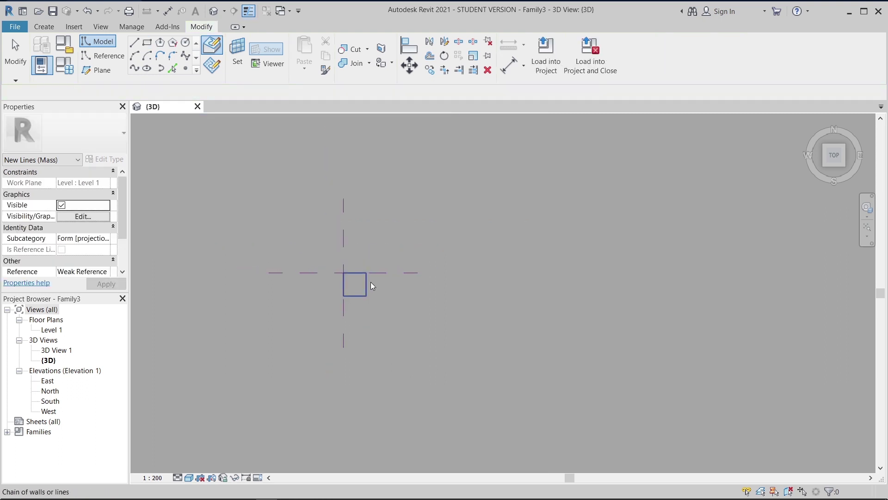
Step: Create a solid form from the square of model lines
{"action": "left_click", "coordinate": [396, 357]}
{"action": "middle_click_drag", "start_coordinate": [397, 356], "coordinate": [334, 341], "text": "shift"}
{"action": "scroll", "coordinate": [371, 375], "scroll_direction": "up", "scroll_amount": 6}
{"action": "middle_click_drag", "start_coordinate": [371, 375], "coordinate": [423, 365], "text": "shift"}
{"action": "scroll", "coordinate": [413, 368], "scroll_direction": "down", "scroll_amount": 1}
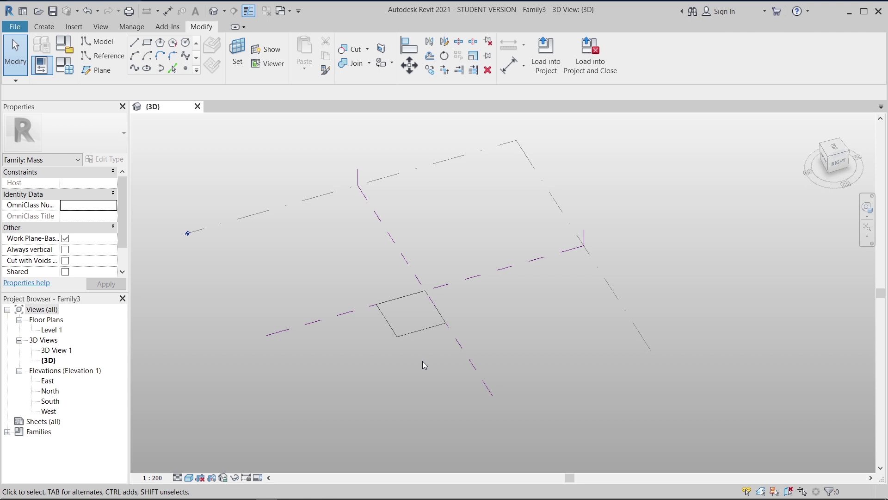
{"action": "scroll", "coordinate": [392, 343], "scroll_direction": "up", "scroll_amount": 2}
{"action": "middle_click_drag", "start_coordinate": [358, 313], "coordinate": [397, 352]}
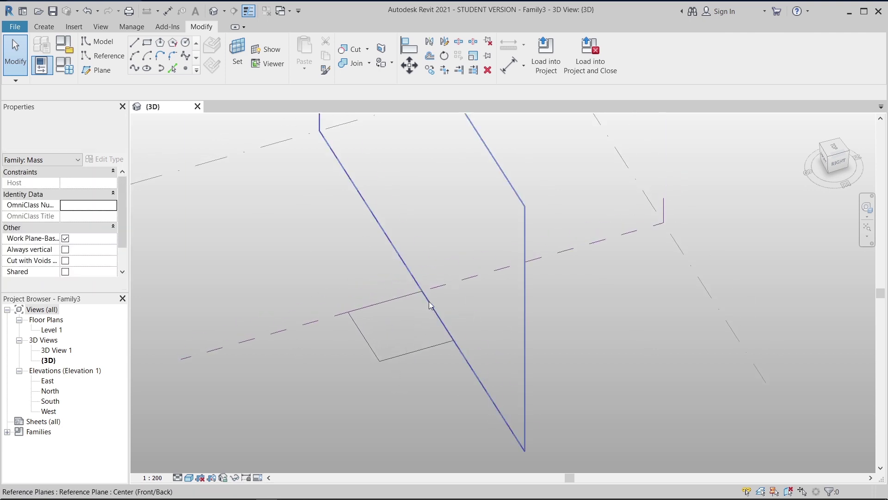
{"action": "middle_click_drag", "start_coordinate": [395, 390], "coordinate": [416, 364], "text": "shift"}
{"action": "scroll", "coordinate": [384, 354], "scroll_direction": "up", "scroll_amount": 3}
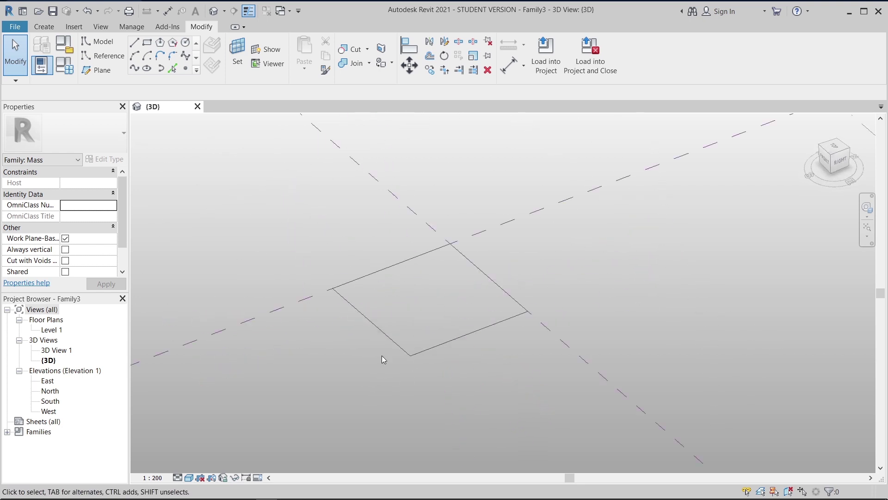
{"action": "middle_click_drag", "start_coordinate": [530, 359], "coordinate": [525, 380]}
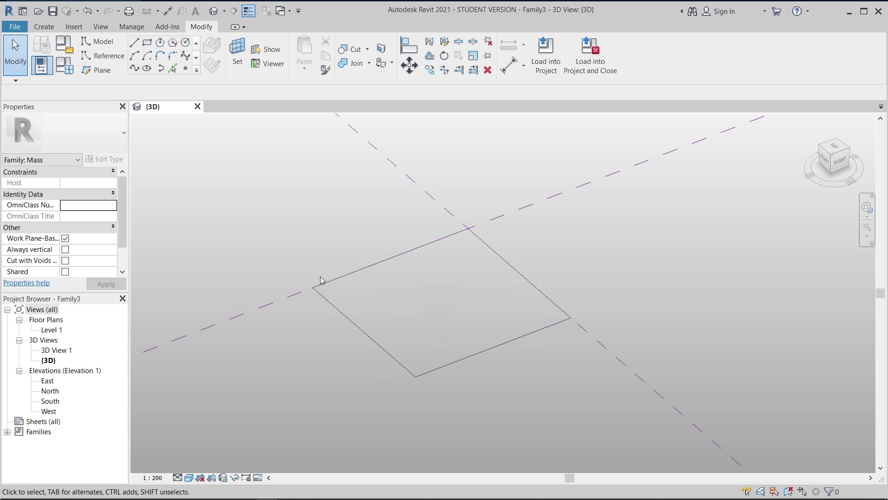
{"action": "scroll", "coordinate": [452, 381], "scroll_direction": "up", "scroll_amount": 3}
{"action": "left_click", "coordinate": [458, 365]}
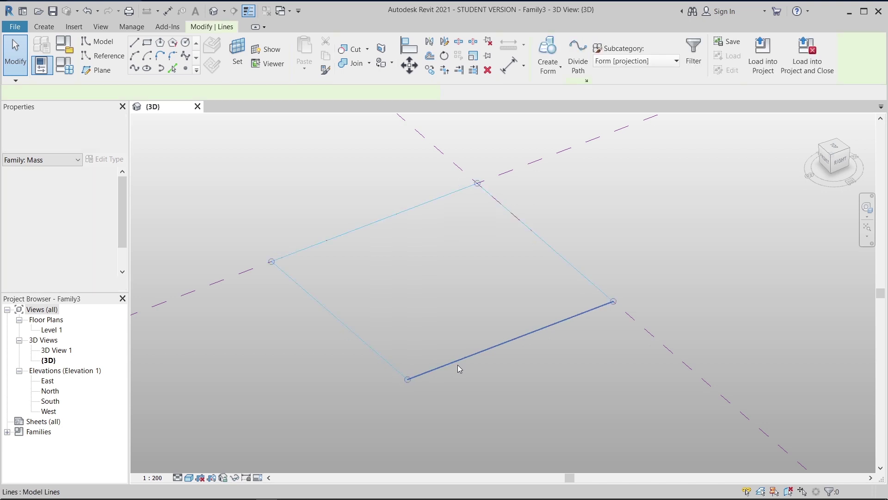
{"action": "left_click", "coordinate": [546, 77]}
{"action": "left_click", "coordinate": [544, 96]}
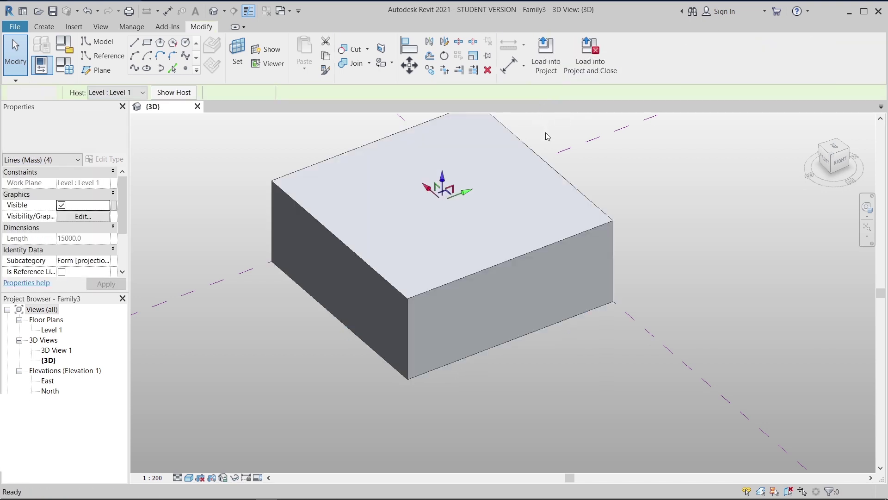
Step: Examine the new solid block and its position relative to the reference planes and Level 1
{"action": "scroll", "coordinate": [568, 321], "scroll_direction": "down", "scroll_amount": 10}
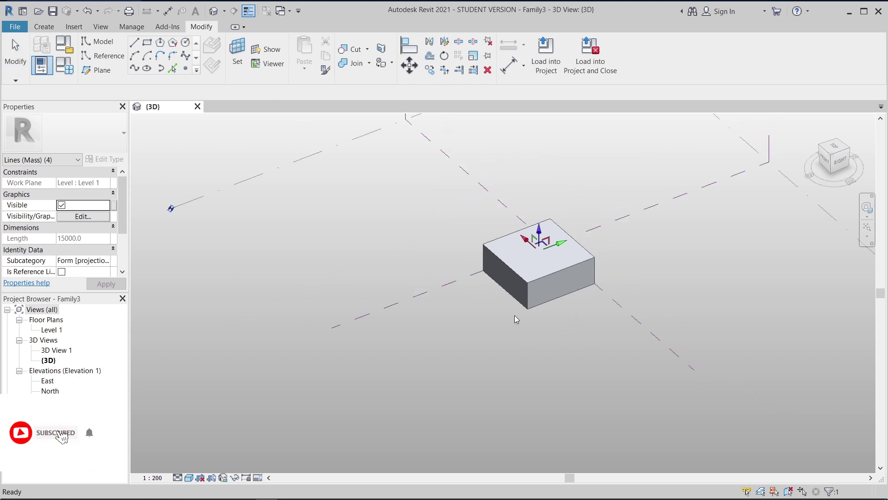
{"action": "middle_click_drag", "start_coordinate": [563, 347], "coordinate": [542, 344], "text": "shift"}
{"action": "scroll", "coordinate": [559, 335], "scroll_direction": "down", "scroll_amount": 3}
{"action": "middle_click_drag", "start_coordinate": [564, 334], "coordinate": [622, 320]}
{"action": "scroll", "coordinate": [489, 357], "scroll_direction": "up", "scroll_amount": 3}
{"action": "middle_click_drag", "start_coordinate": [552, 385], "coordinate": [479, 368], "text": "shift"}
{"action": "scroll", "coordinate": [489, 359], "scroll_direction": "up", "scroll_amount": 3}
{"action": "scroll", "coordinate": [428, 343], "scroll_direction": "down", "scroll_amount": 2}
{"action": "middle_click_drag", "start_coordinate": [409, 337], "coordinate": [470, 353]}
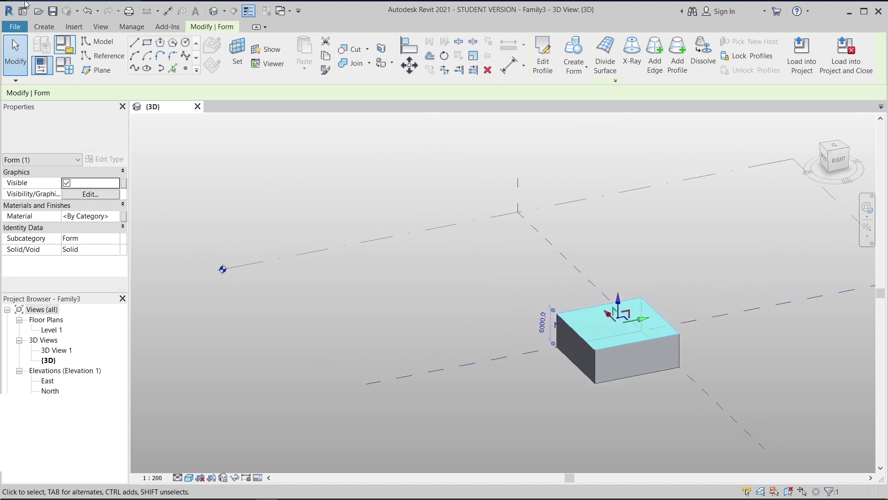
Step: Add two levels above Level 1, each spaced 4000 above the previous one
{"action": "left_click", "coordinate": [44, 26]}
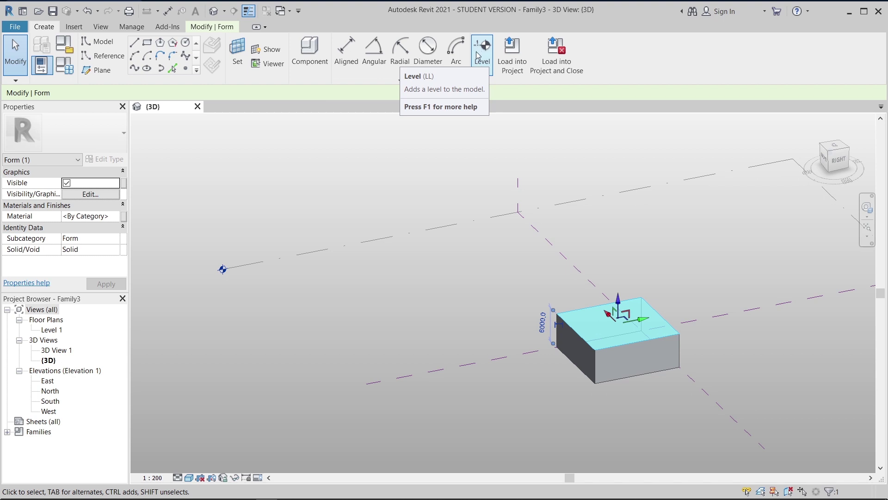
{"action": "key", "text": "l"}
{"action": "key", "text": "l"}
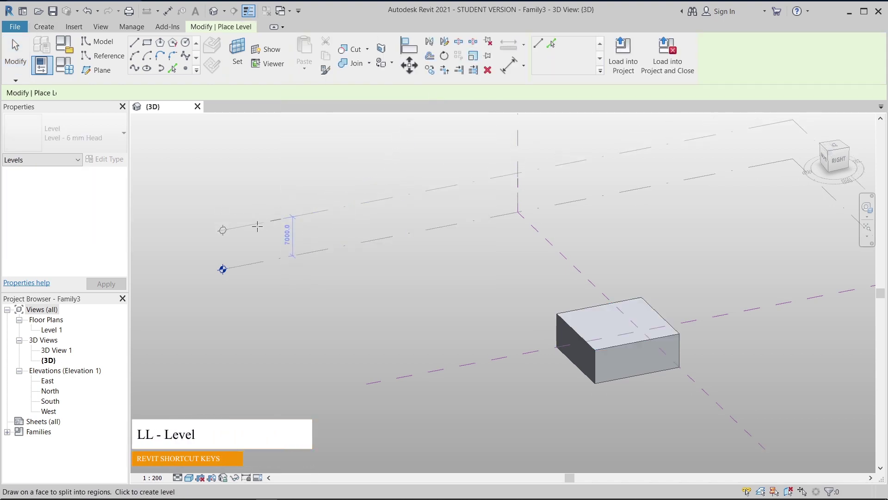
{"action": "scroll", "coordinate": [235, 250], "scroll_direction": "up", "scroll_amount": 2}
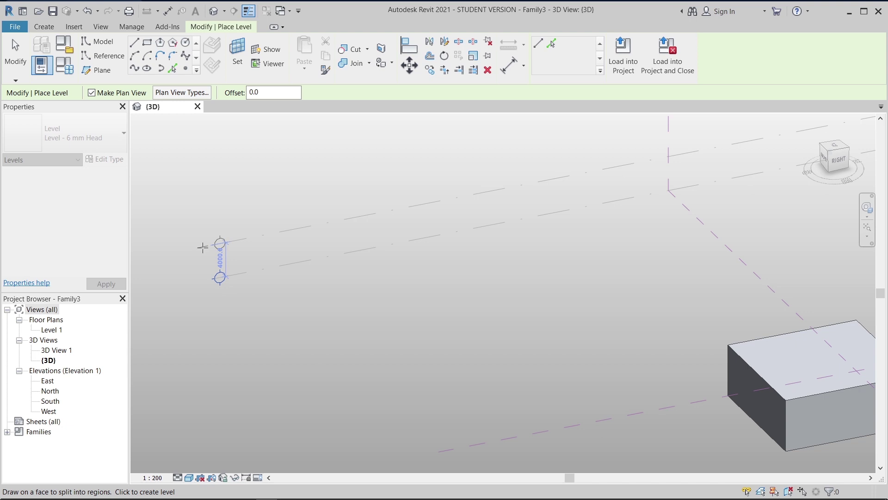
{"action": "left_click", "coordinate": [203, 247]}
{"action": "scroll", "coordinate": [231, 215], "scroll_direction": "up", "scroll_amount": 3}
{"action": "middle_click_drag", "start_coordinate": [224, 226], "coordinate": [264, 211]}
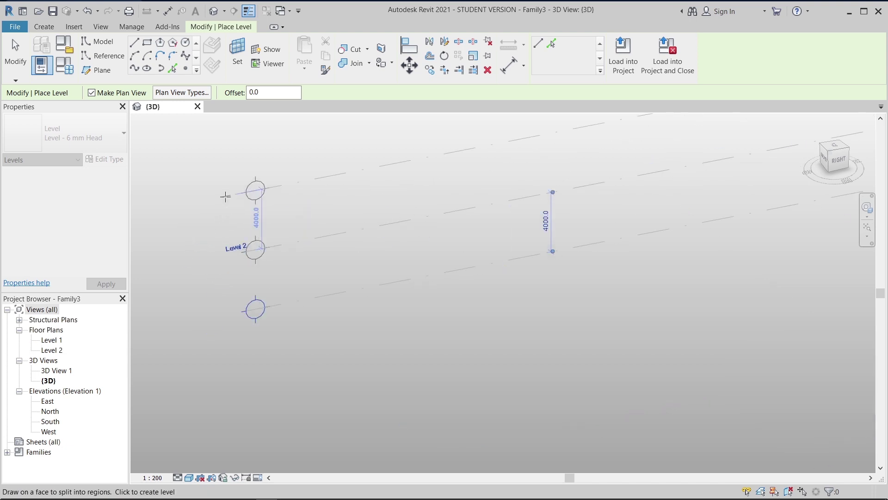
{"action": "left_click", "coordinate": [225, 197]}
Step: Place another level 2000 above Level 3 and end level placement
{"action": "scroll", "coordinate": [233, 174], "scroll_direction": "down", "scroll_amount": 2}
{"action": "middle_click_drag", "start_coordinate": [236, 179], "coordinate": [270, 288]}
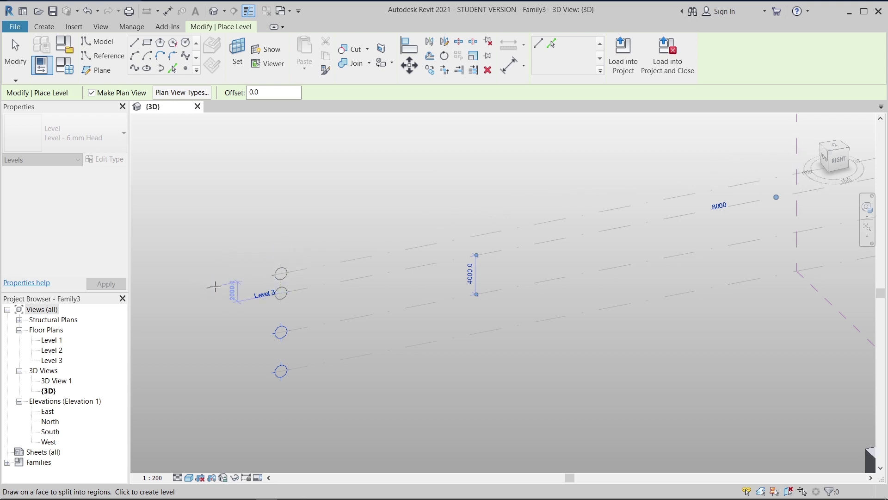
{"action": "left_click", "coordinate": [254, 264]}
{"action": "key", "text": "Escape"}
{"action": "key", "text": "Escape"}
Step: Delete Level 4 together with its plan views
{"action": "scroll", "coordinate": [324, 278], "scroll_direction": "up", "scroll_amount": 3}
{"action": "left_click", "coordinate": [312, 249]}
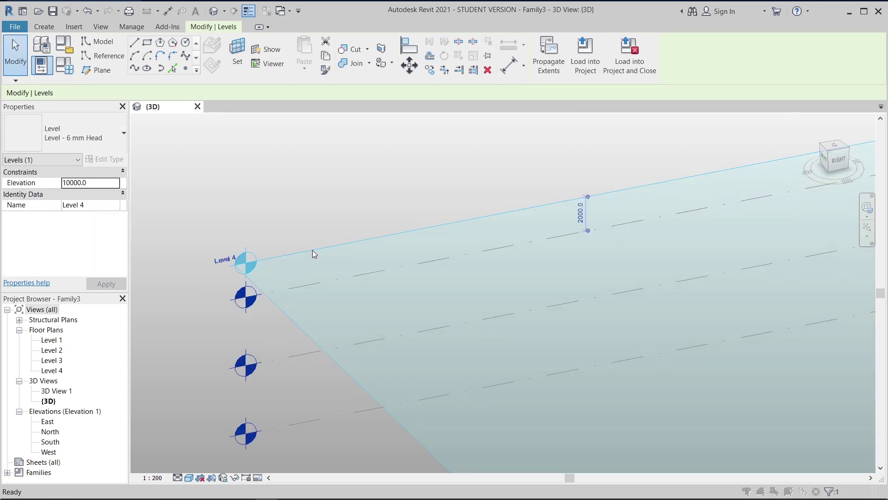
{"action": "key", "text": "Delete"}
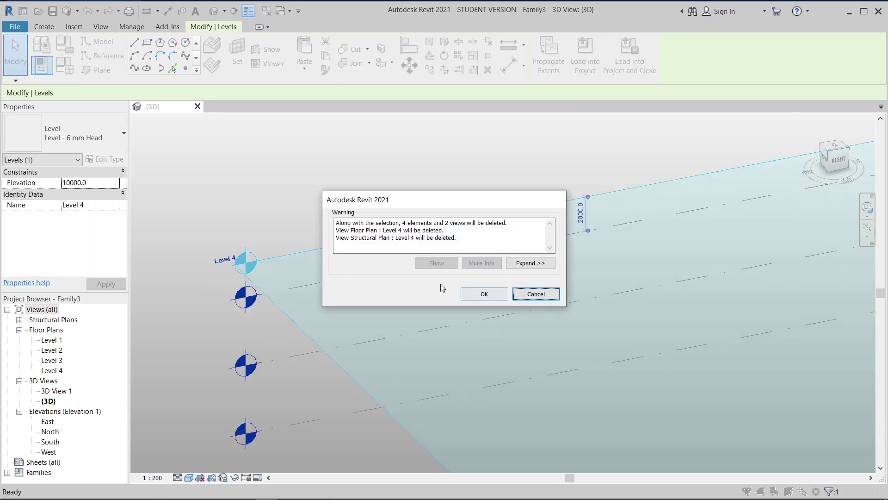
{"action": "left_click", "coordinate": [483, 294]}
Step: Align the block's top face to Level 2
{"action": "scroll", "coordinate": [354, 210], "scroll_direction": "down", "scroll_amount": 5}
{"action": "middle_click_drag", "start_coordinate": [354, 210], "coordinate": [476, 254]}
{"action": "scroll", "coordinate": [512, 298], "scroll_direction": "up", "scroll_amount": 5}
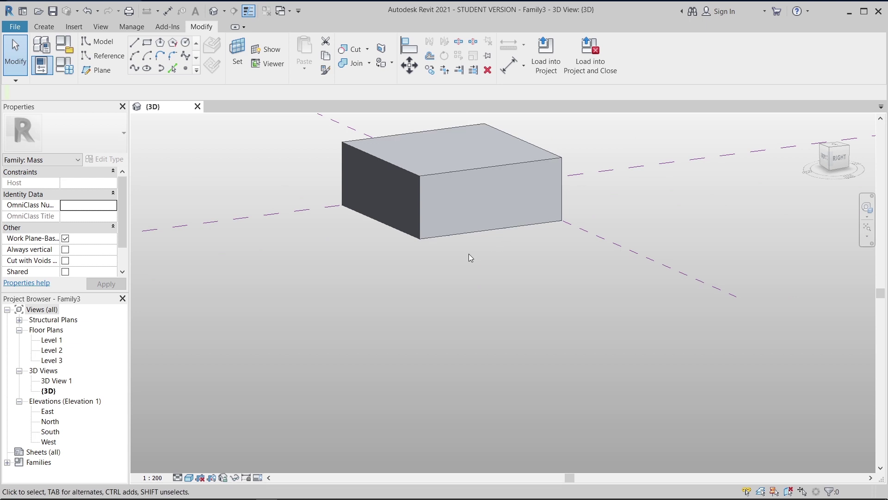
{"action": "scroll", "coordinate": [423, 277], "scroll_direction": "down", "scroll_amount": 2}
{"action": "middle_click_drag", "start_coordinate": [391, 290], "coordinate": [479, 271], "text": "shift"}
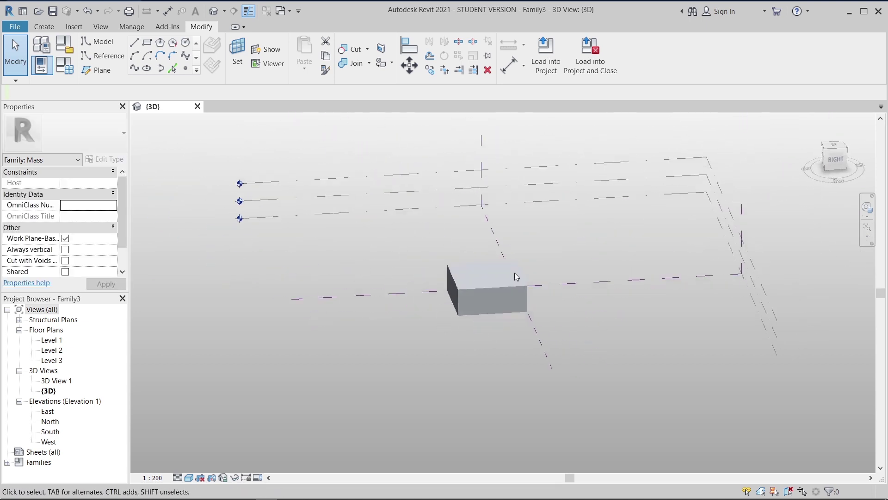
{"action": "scroll", "coordinate": [506, 273], "scroll_direction": "up", "scroll_amount": 3}
{"action": "scroll", "coordinate": [434, 363], "scroll_direction": "down", "scroll_amount": 3}
{"action": "middle_click_drag", "start_coordinate": [433, 363], "coordinate": [336, 307]}
{"action": "scroll", "coordinate": [336, 307], "scroll_direction": "up", "scroll_amount": 3}
{"action": "middle_click_drag", "start_coordinate": [513, 349], "coordinate": [513, 349]}
{"action": "scroll", "coordinate": [486, 326], "scroll_direction": "up", "scroll_amount": 1}
{"action": "key", "text": "a"}
{"action": "key", "text": "l"}
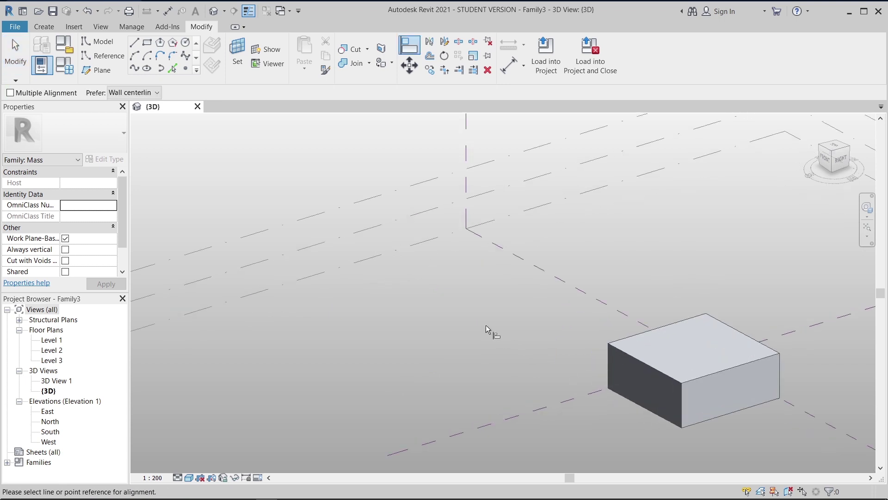
{"action": "left_click", "coordinate": [361, 231]}
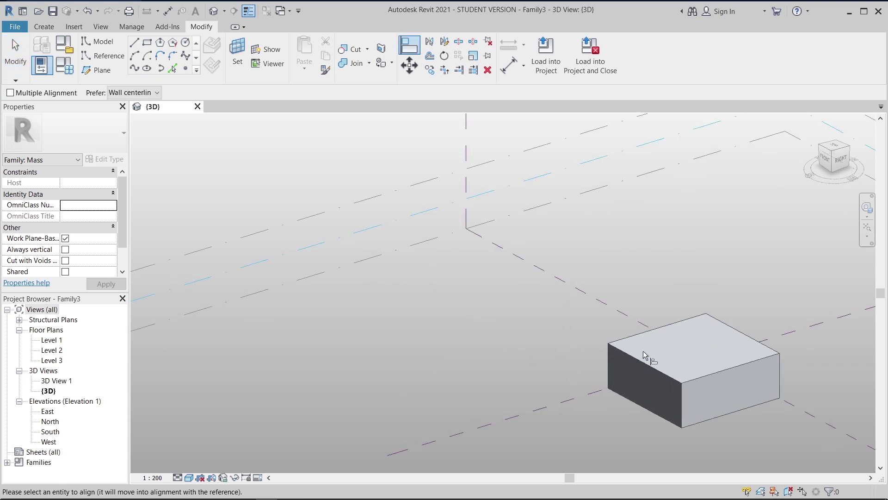
{"action": "left_click", "coordinate": [638, 337]}
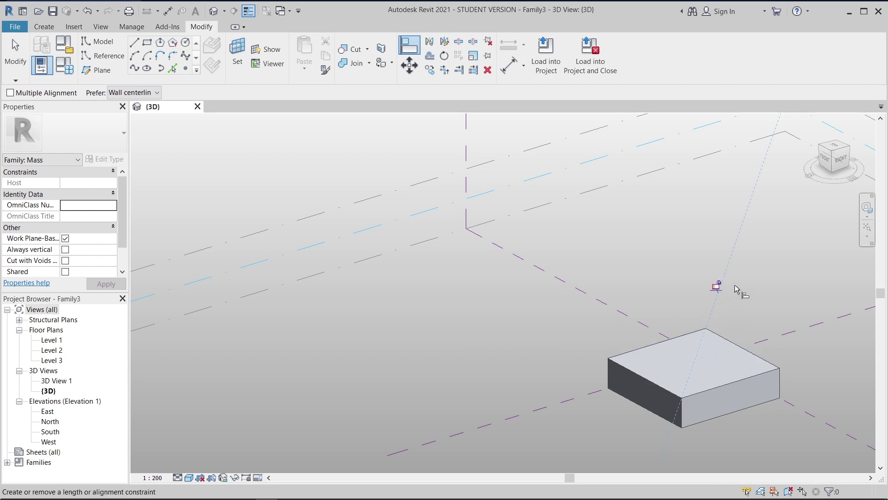
{"action": "key", "text": "Escape"}
{"action": "key", "text": "Escape"}
{"action": "scroll", "coordinate": [768, 284], "scroll_direction": "down", "scroll_amount": 3}
{"action": "middle_click_drag", "start_coordinate": [768, 284], "coordinate": [643, 339]}
{"action": "scroll", "coordinate": [623, 352], "scroll_direction": "up", "scroll_amount": 5}
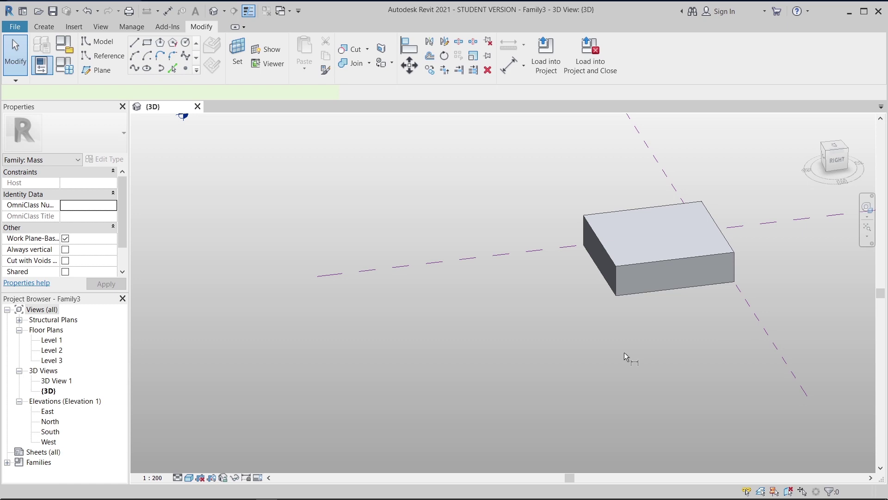
{"action": "key", "text": "d"}
{"action": "key", "text": "i"}
{"action": "key", "text": "Escape"}
Step: Select the bottom edge of the block's right face and make its horizontal dimension to the opposite side permanent
{"action": "scroll", "coordinate": [640, 292], "scroll_direction": "up", "scroll_amount": 4}
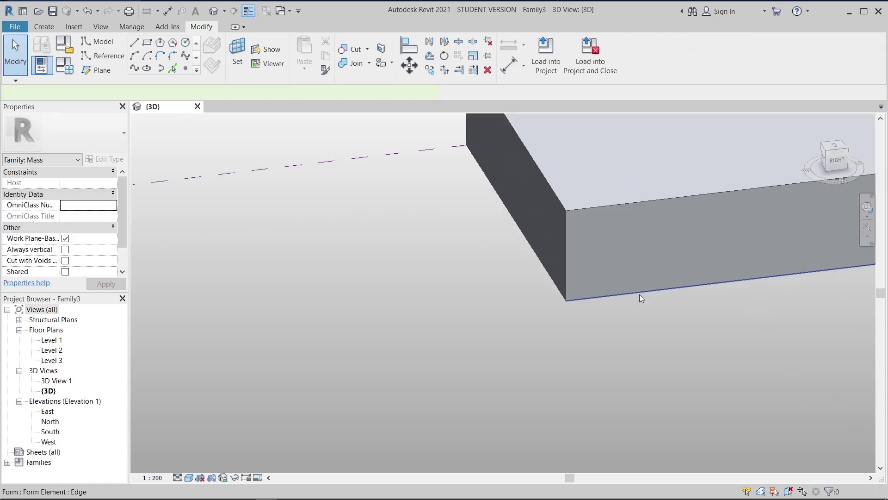
{"action": "left_click", "coordinate": [639, 295]}
{"action": "middle_click_drag", "start_coordinate": [579, 379], "coordinate": [543, 282], "text": "shift"}
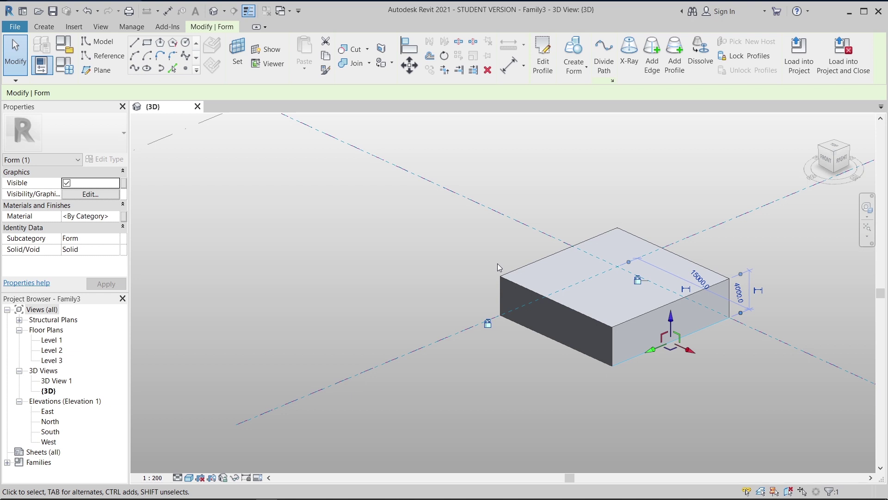
{"action": "scroll", "coordinate": [674, 370], "scroll_direction": "up", "scroll_amount": 2}
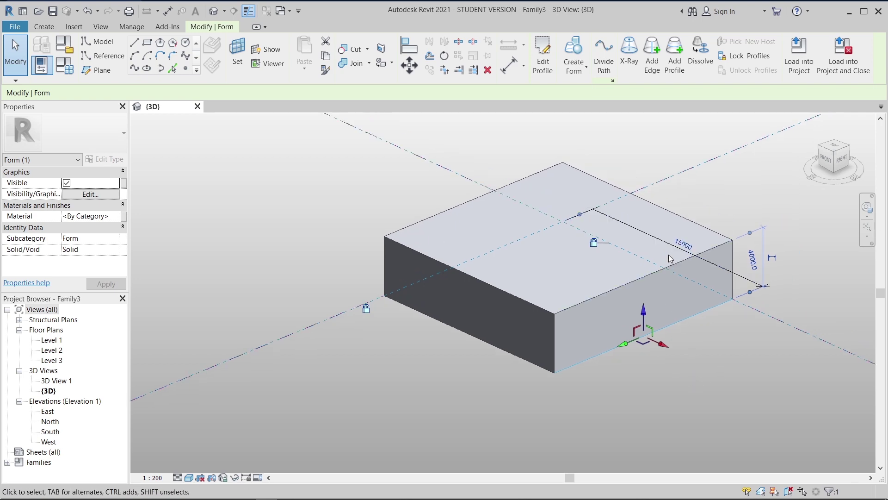
Step: Select the bottom edge of the block's back face and make its horizontal dimension to the opposite side permanent
{"action": "middle_click_drag", "start_coordinate": [737, 372], "coordinate": [636, 381], "text": "shift"}
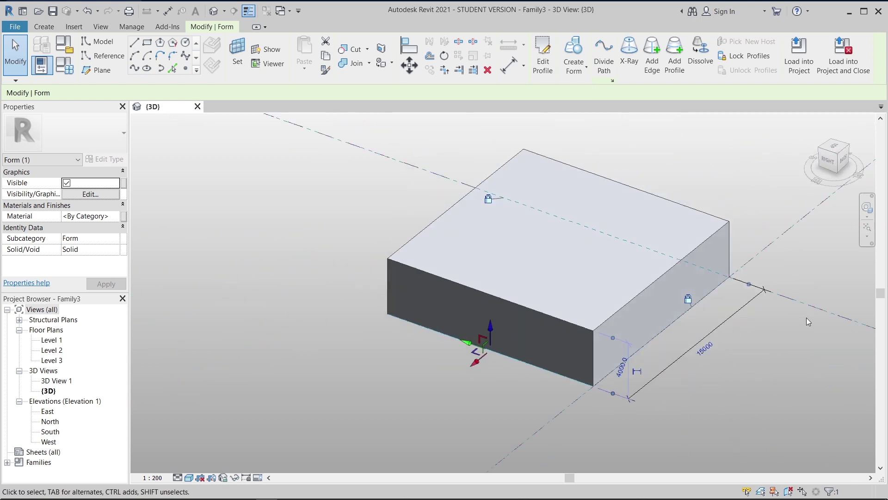
{"action": "left_click", "coordinate": [806, 319]}
{"action": "scroll", "coordinate": [686, 368], "scroll_direction": "up", "scroll_amount": 2}
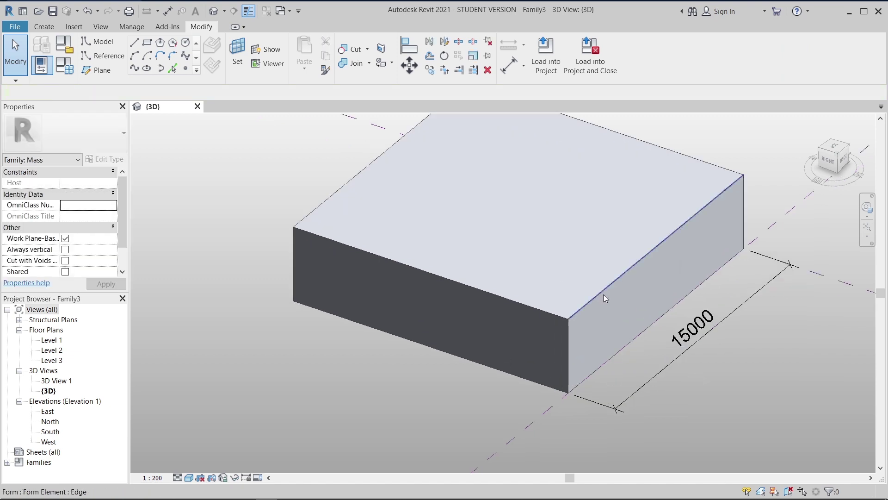
{"action": "left_click", "coordinate": [637, 341]}
{"action": "left_click", "coordinate": [633, 187]}
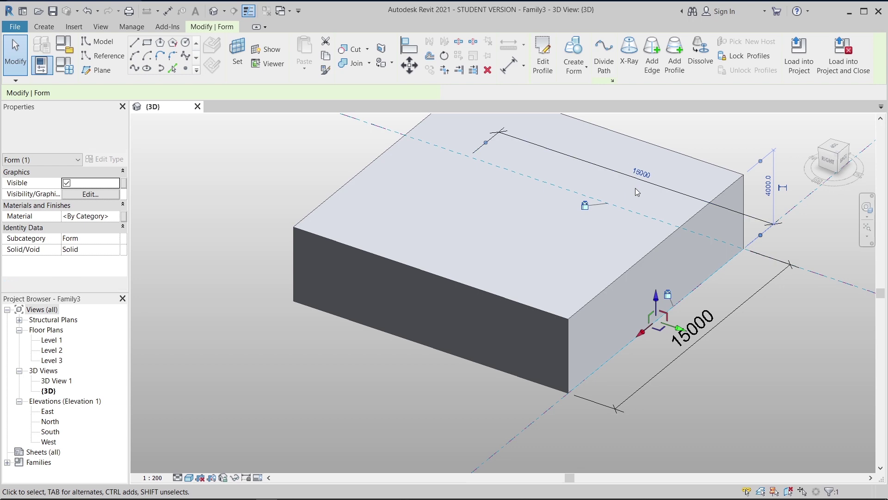
{"action": "left_click", "coordinate": [785, 325]}
{"action": "scroll", "coordinate": [784, 324], "scroll_direction": "down", "scroll_amount": 2}
{"action": "mouse_move", "coordinate": [798, 340]}
{"action": "middle_mouse_down", "text": "shift"}
{"action": "mouse_move", "coordinate": [692, 353]}
{"action": "mouse_move", "coordinate": [794, 339]}
{"action": "middle_mouse_up", "text": "shift"}
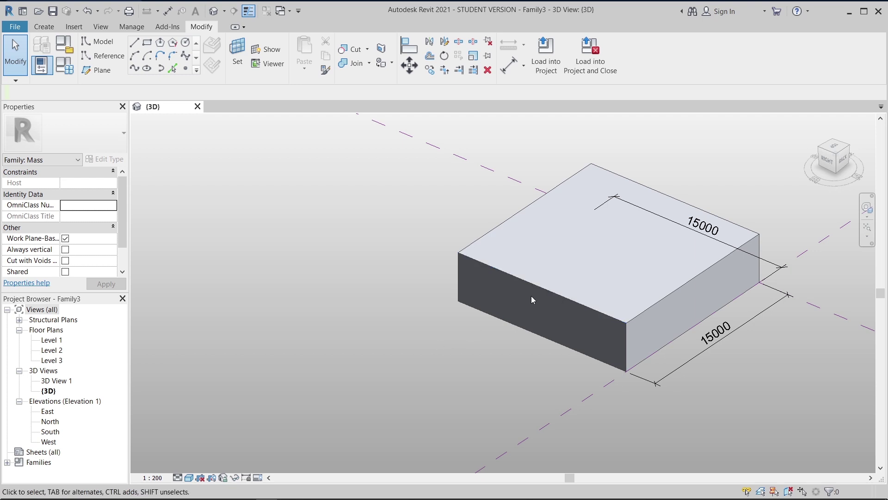
Step: Select the top edge of the block's left face and make its horizontal dimension to the opposite side permanent
{"action": "left_click", "coordinate": [524, 282]}
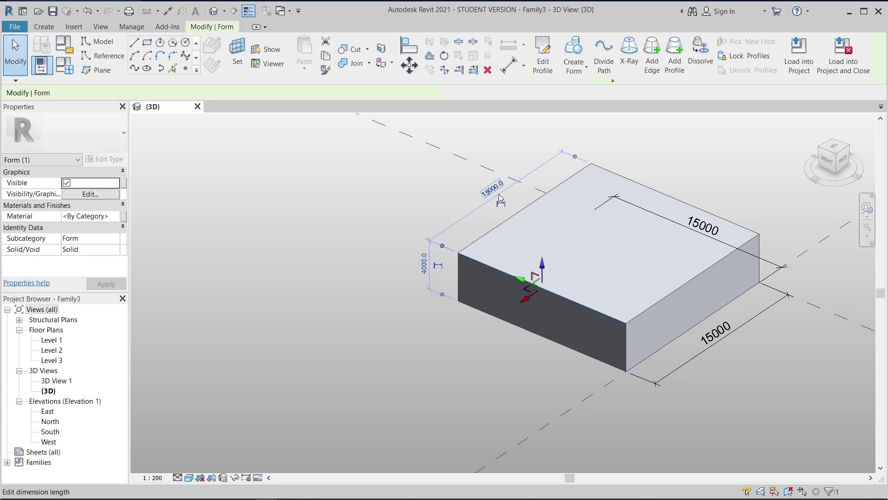
{"action": "key", "text": "Escape"}
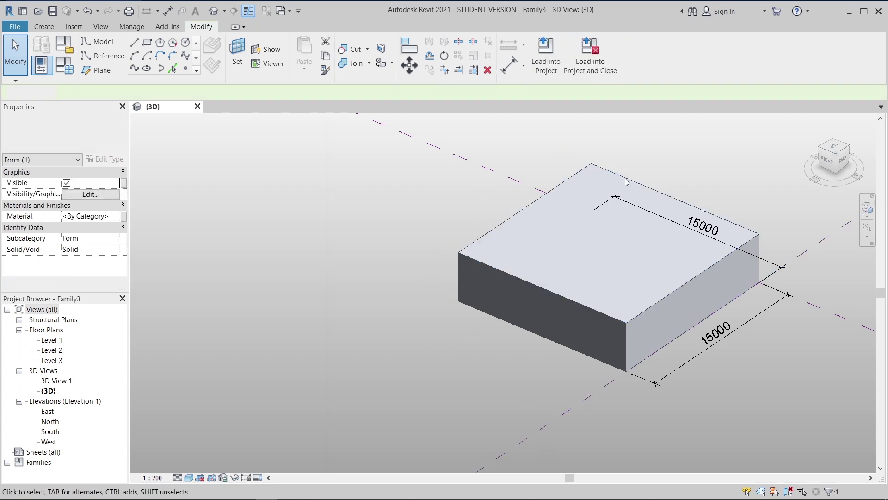
{"action": "left_click", "coordinate": [628, 181]}
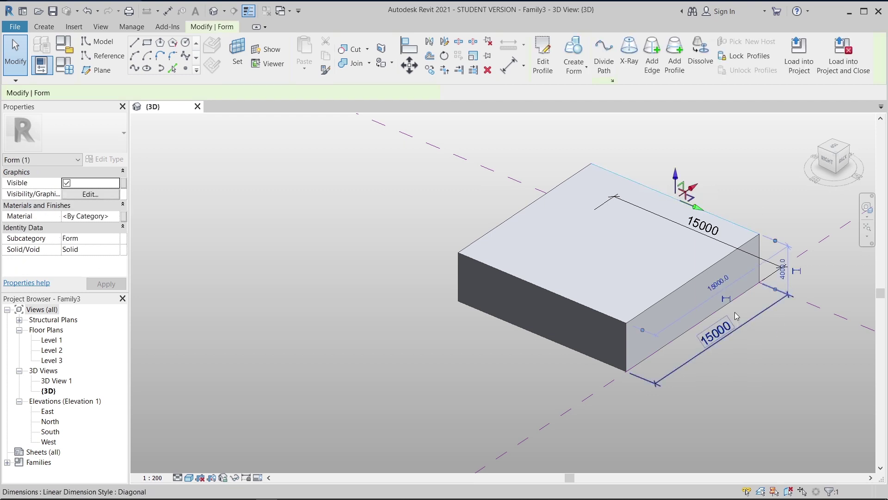
{"action": "left_click", "coordinate": [800, 414]}
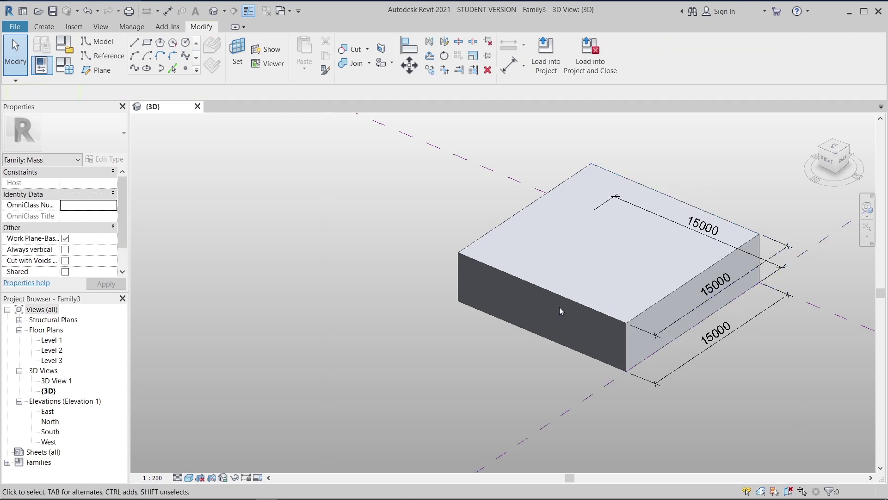
Step: Select the top edge of the block's front face and make its horizontal dimension to the back face permanent
{"action": "left_click", "coordinate": [464, 221]}
{"action": "left_click", "coordinate": [453, 212]}
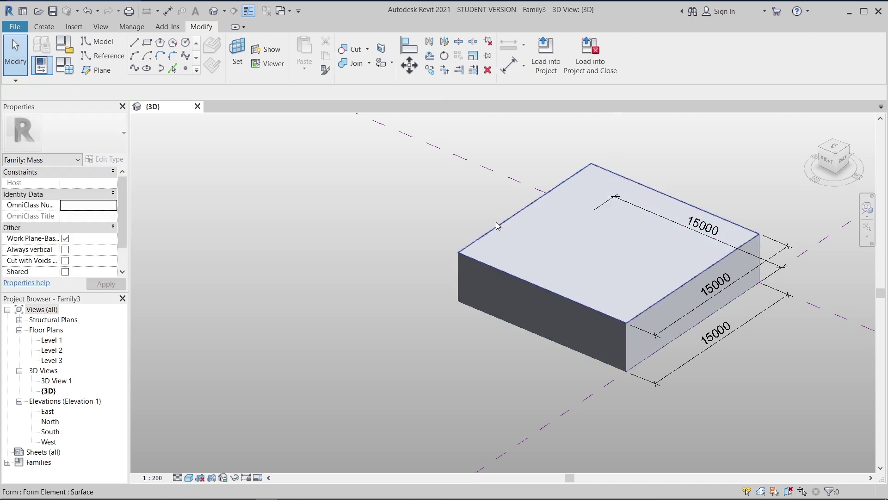
{"action": "left_click", "coordinate": [496, 226]}
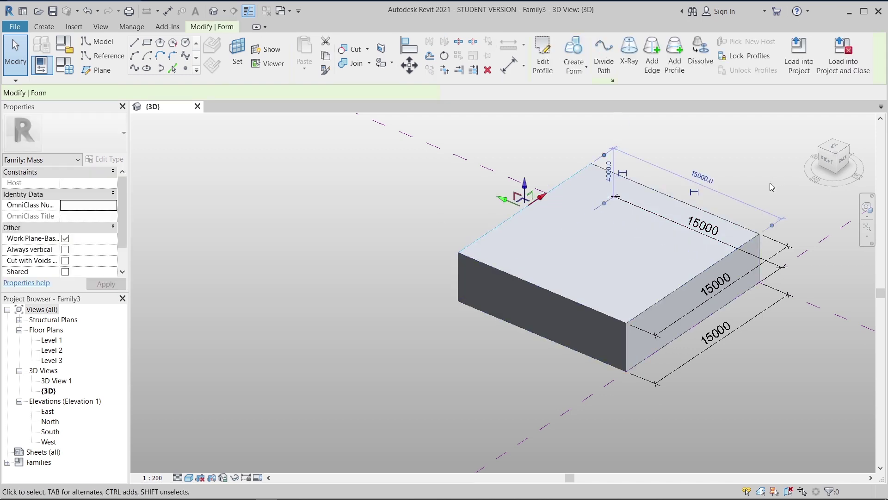
{"action": "left_click", "coordinate": [726, 167]}
Step: Label the lower dimension along the back face with a new type-based family parameter named Witdth
{"action": "scroll", "coordinate": [732, 308], "scroll_direction": "down", "scroll_amount": 2}
{"action": "middle_click_drag", "start_coordinate": [712, 339], "coordinate": [628, 349], "text": "shift"}
{"action": "scroll", "coordinate": [631, 324], "scroll_direction": "up", "scroll_amount": 5}
{"action": "scroll", "coordinate": [633, 305], "scroll_direction": "down", "scroll_amount": 2}
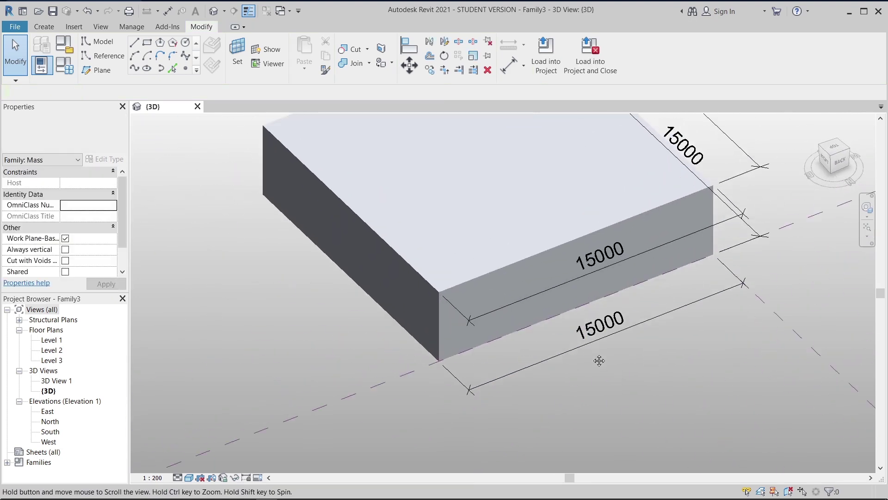
{"action": "scroll", "coordinate": [654, 276], "scroll_direction": "down", "scroll_amount": 2}
{"action": "mouse_move", "coordinate": [603, 345]}
{"action": "middle_mouse_down", "text": "shift"}
{"action": "mouse_move", "coordinate": [588, 350]}
{"action": "mouse_move", "coordinate": [585, 370]}
{"action": "mouse_move", "coordinate": [574, 366]}
{"action": "mouse_move", "coordinate": [577, 355]}
{"action": "mouse_move", "coordinate": [622, 361]}
{"action": "mouse_move", "coordinate": [573, 359]}
{"action": "mouse_move", "coordinate": [555, 322]}
{"action": "mouse_move", "coordinate": [559, 349]}
{"action": "mouse_move", "coordinate": [613, 357]}
{"action": "middle_mouse_up", "text": "shift"}
{"action": "scroll", "coordinate": [608, 369], "scroll_direction": "up", "scroll_amount": 1}
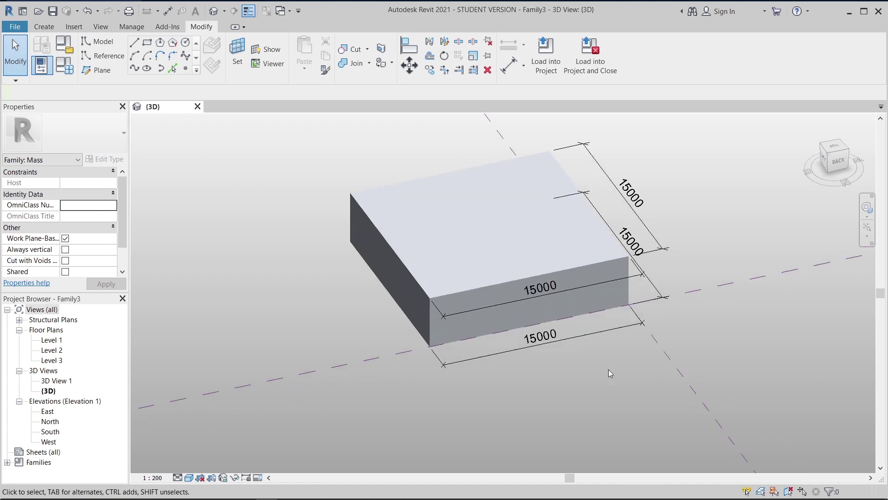
{"action": "left_click", "coordinate": [574, 342]}
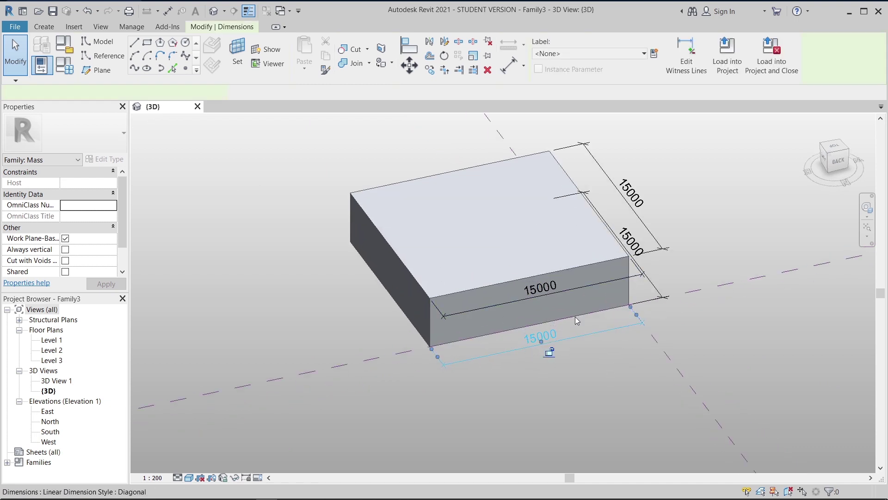
{"action": "left_click", "coordinate": [653, 54]}
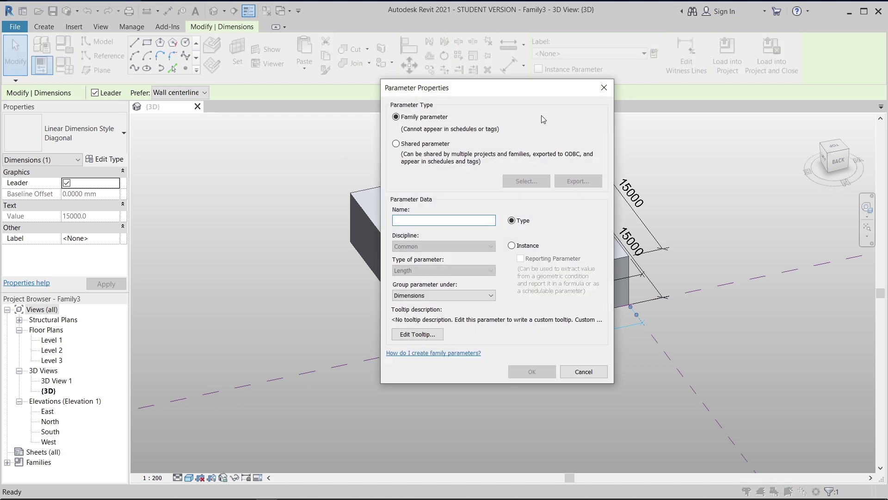
{"action": "left_click_drag", "start_coordinate": [493, 90], "coordinate": [564, 65]}
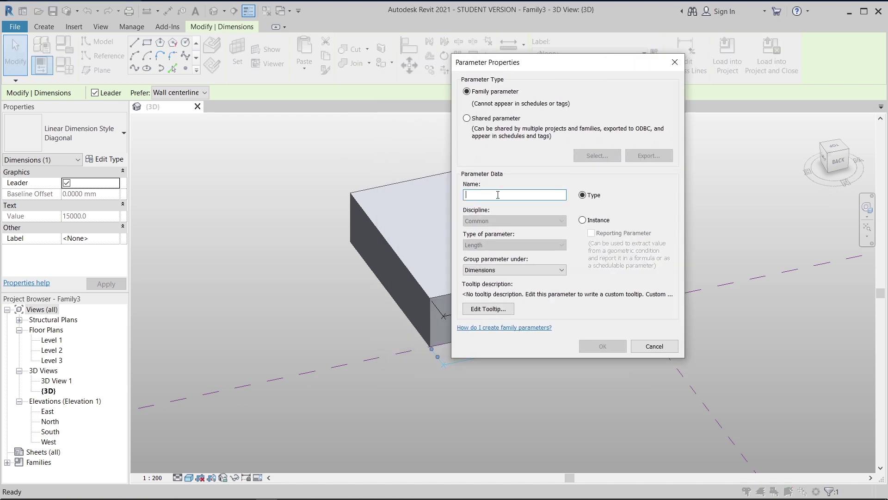
{"action": "type", "text": "Witdth"}
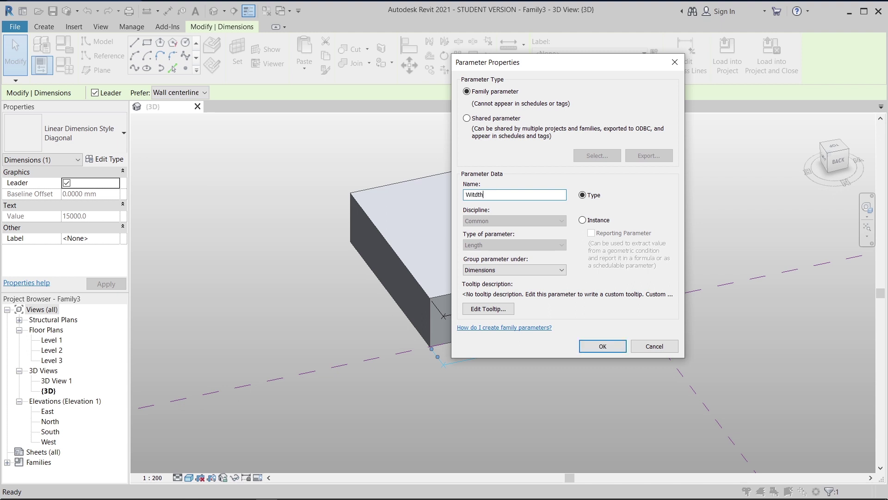
{"action": "key", "text": "Escape"}
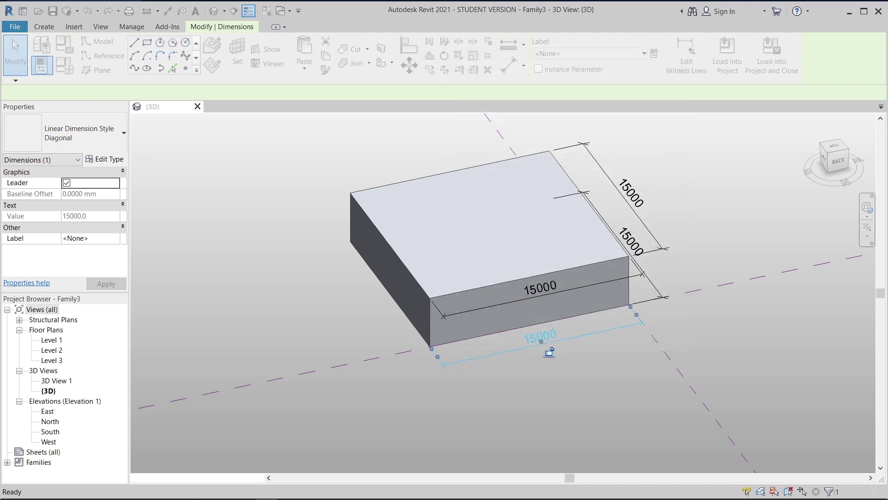
Step: Assign the existing Witdth parameter to the upper dimension along the back face
{"action": "left_click", "coordinate": [599, 279]}
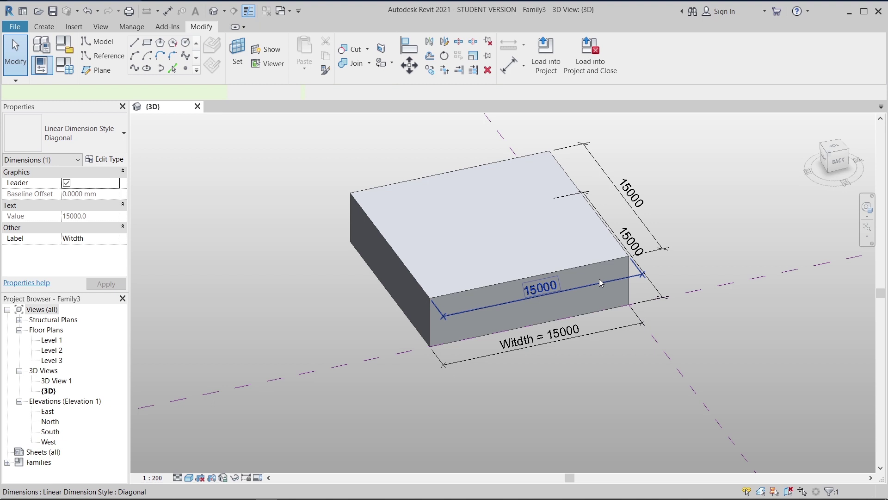
{"action": "left_click", "coordinate": [599, 279]}
{"action": "left_click", "coordinate": [583, 54]}
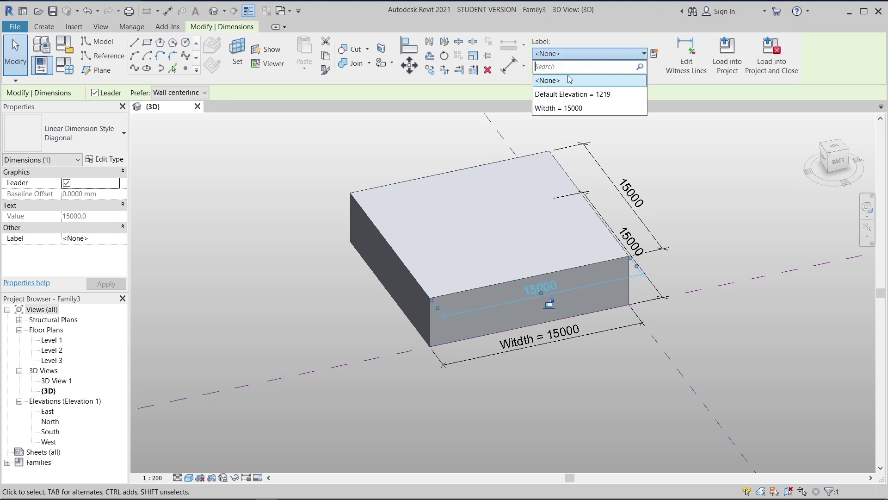
{"action": "left_click", "coordinate": [599, 110]}
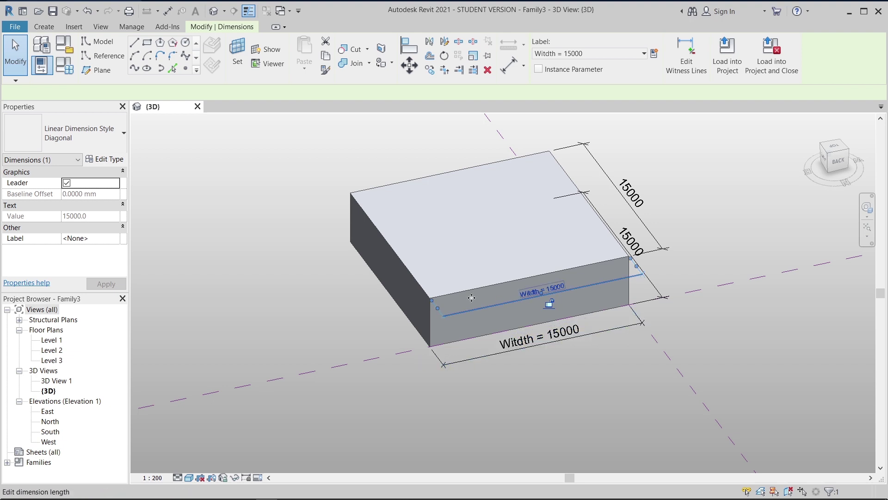
{"action": "left_click", "coordinate": [532, 383]}
Step: Label the lower dimension along the block's left side with a new family parameter named Length
{"action": "scroll", "coordinate": [528, 379], "scroll_direction": "down", "scroll_amount": 2}
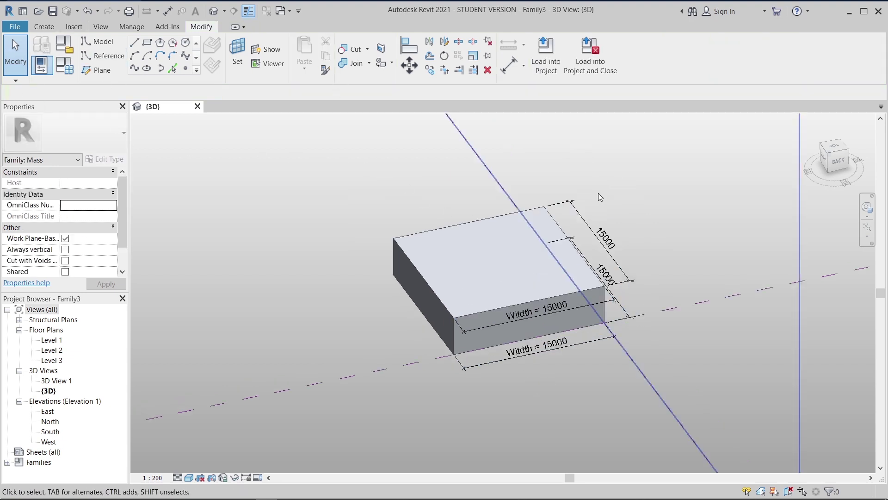
{"action": "middle_click_drag", "start_coordinate": [520, 198], "coordinate": [577, 224], "text": "shift"}
{"action": "scroll", "coordinate": [603, 350], "scroll_direction": "up", "scroll_amount": 3}
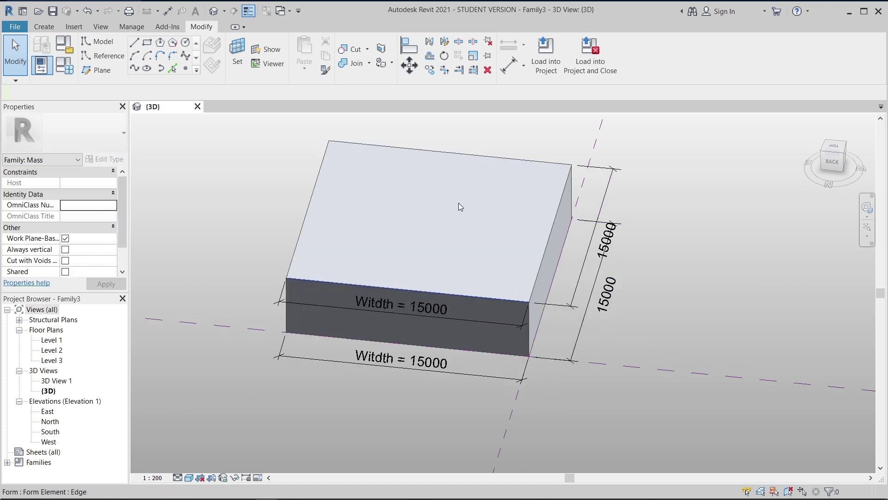
{"action": "left_click", "coordinate": [581, 313]}
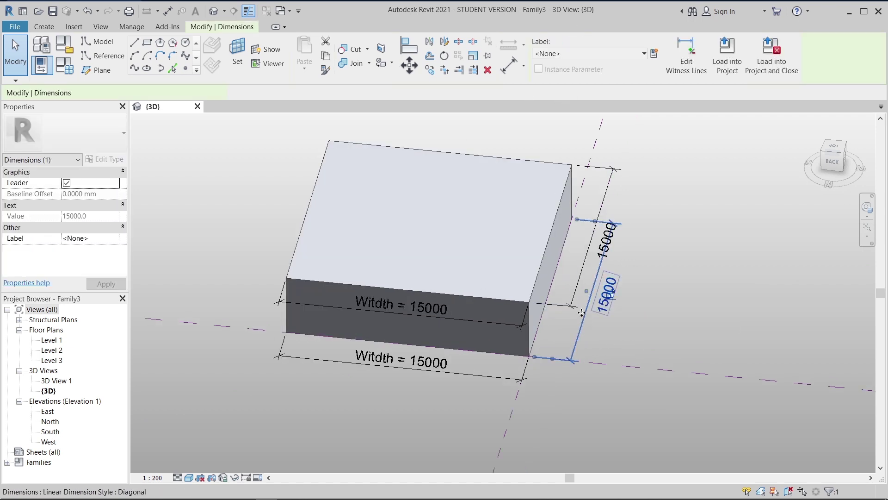
{"action": "left_click", "coordinate": [655, 54]}
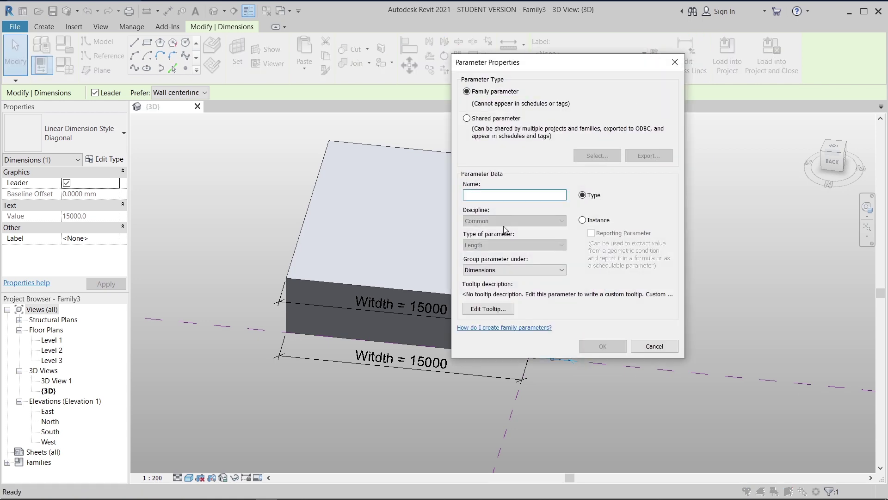
{"action": "type", "text": "Length"}
{"action": "key", "text": "Return"}
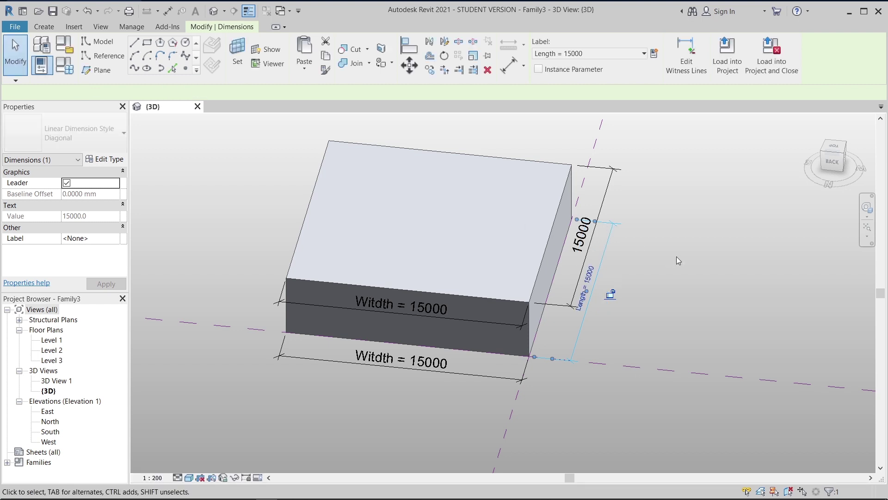
Step: Assign the existing Length parameter to the upper dimension along the block's left side
{"action": "left_click", "coordinate": [608, 204]}
{"action": "left_click", "coordinate": [603, 206]}
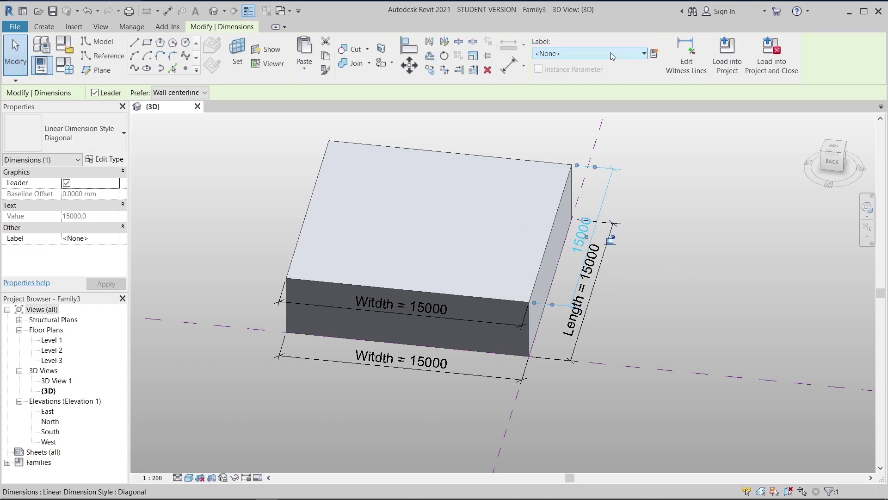
{"action": "left_click", "coordinate": [611, 53]}
{"action": "left_click", "coordinate": [586, 113]}
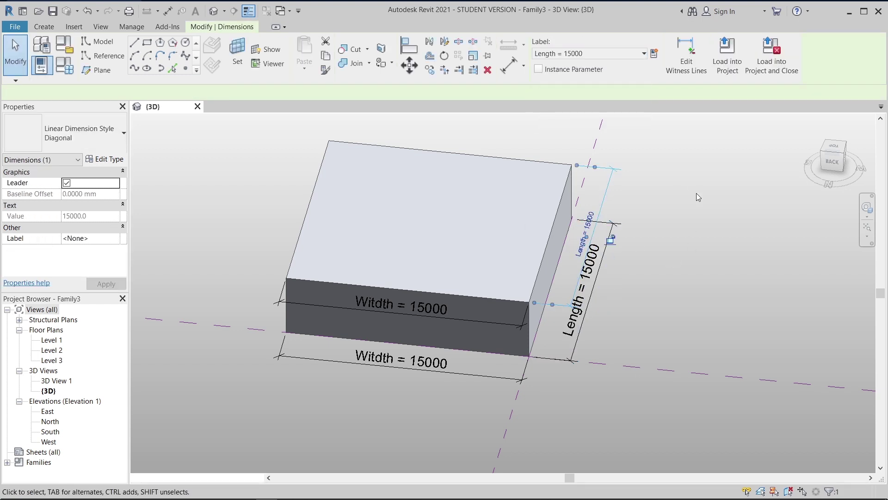
{"action": "left_click", "coordinate": [696, 194]}
Step: Set the Length parameter to 5000 in the family types and apply it to the block
{"action": "scroll", "coordinate": [696, 193], "scroll_direction": "down", "scroll_amount": 3}
{"action": "middle_click_drag", "start_coordinate": [700, 229], "coordinate": [797, 185], "text": "shift"}
{"action": "scroll", "coordinate": [497, 271], "scroll_direction": "down", "scroll_amount": 2}
{"action": "mouse_move", "coordinate": [498, 270]}
{"action": "middle_mouse_down", "text": "shift"}
{"action": "mouse_move", "coordinate": [522, 353]}
{"action": "mouse_move", "coordinate": [506, 273]}
{"action": "mouse_move", "coordinate": [494, 294]}
{"action": "mouse_move", "coordinate": [495, 281]}
{"action": "middle_mouse_up", "text": "shift"}
{"action": "scroll", "coordinate": [506, 273], "scroll_direction": "up", "scroll_amount": 4}
{"action": "scroll", "coordinate": [495, 282], "scroll_direction": "down", "scroll_amount": 2}
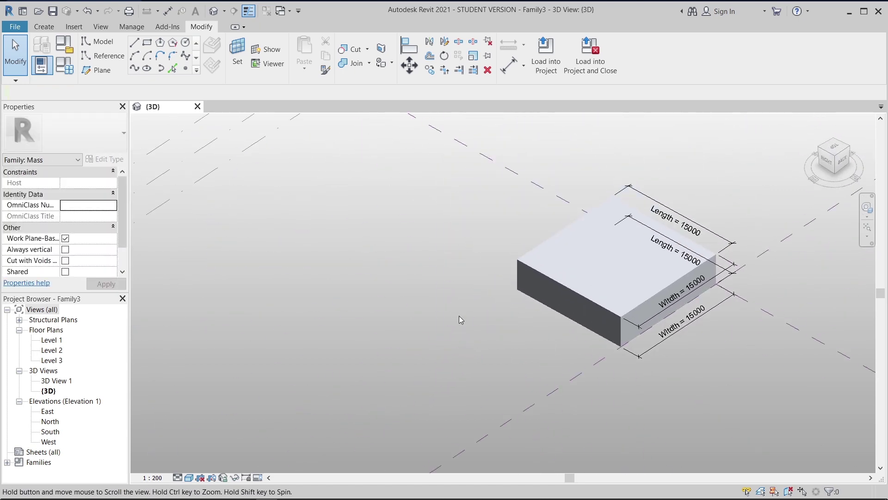
{"action": "left_click", "coordinate": [71, 70]}
{"action": "left_click", "coordinate": [262, 204]}
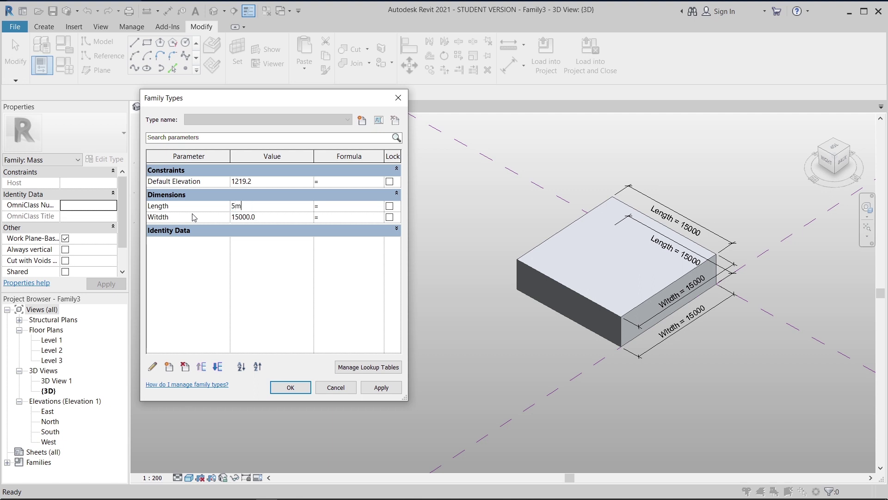
{"action": "left_click", "coordinate": [379, 387]}
Step: Set the Witdth parameter to 1000, apply it, and finish editing the family types
{"action": "left_click", "coordinate": [287, 217]}
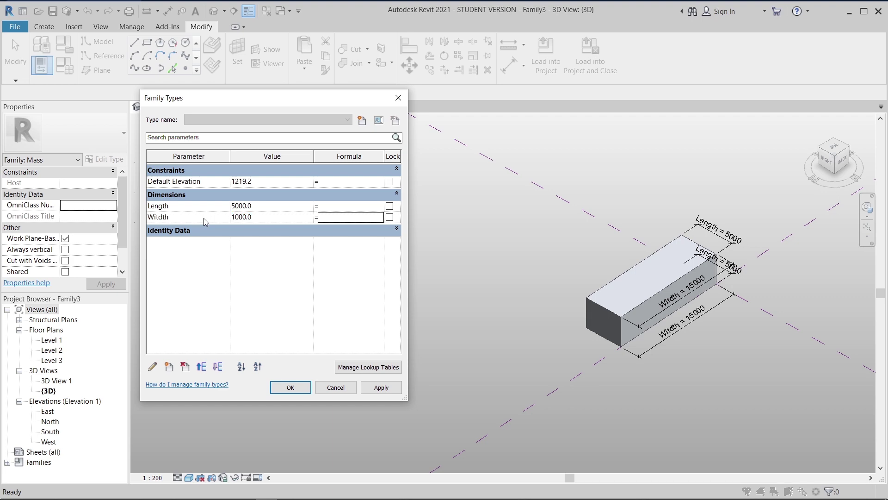
{"action": "left_click", "coordinate": [376, 389]}
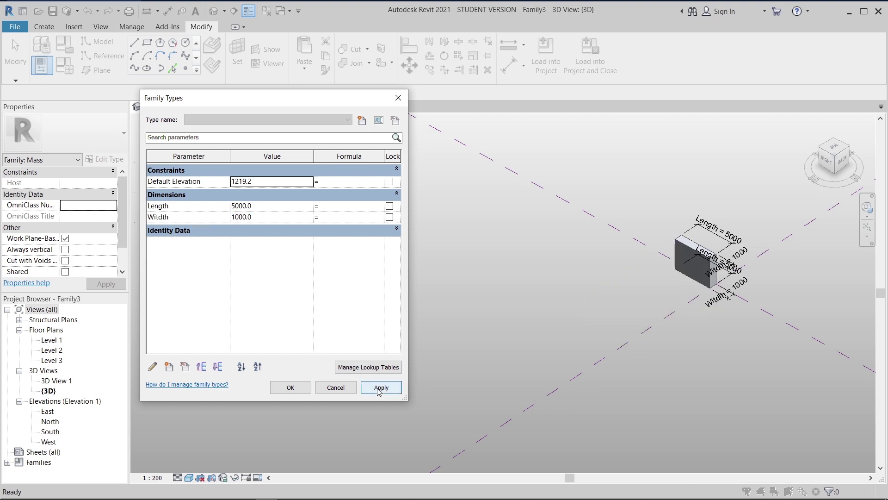
{"action": "left_click", "coordinate": [290, 386]}
Step: Examine the resized block and the three level markers, and bring up the creation tools
{"action": "scroll", "coordinate": [775, 356], "scroll_direction": "up", "scroll_amount": 5}
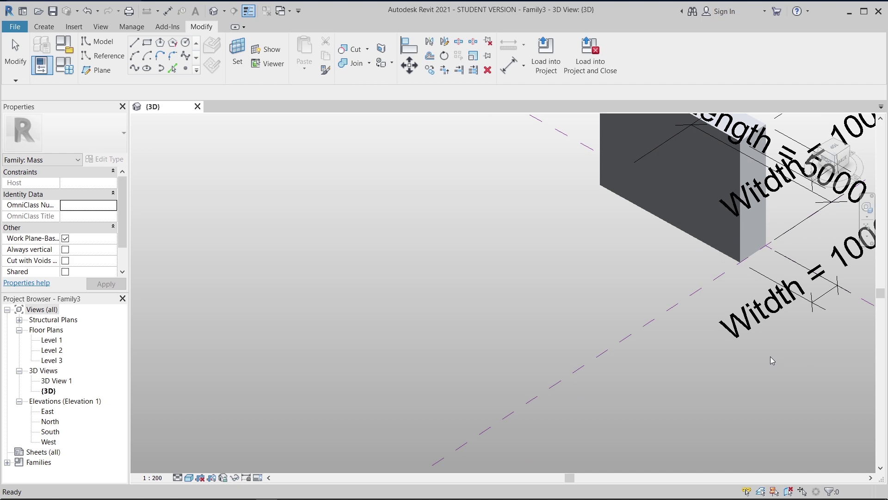
{"action": "scroll", "coordinate": [619, 375], "scroll_direction": "down", "scroll_amount": 3}
{"action": "middle_click_drag", "start_coordinate": [543, 343], "coordinate": [677, 397], "text": "shift"}
{"action": "scroll", "coordinate": [558, 357], "scroll_direction": "up", "scroll_amount": 2}
{"action": "scroll", "coordinate": [523, 245], "scroll_direction": "down", "scroll_amount": 6}
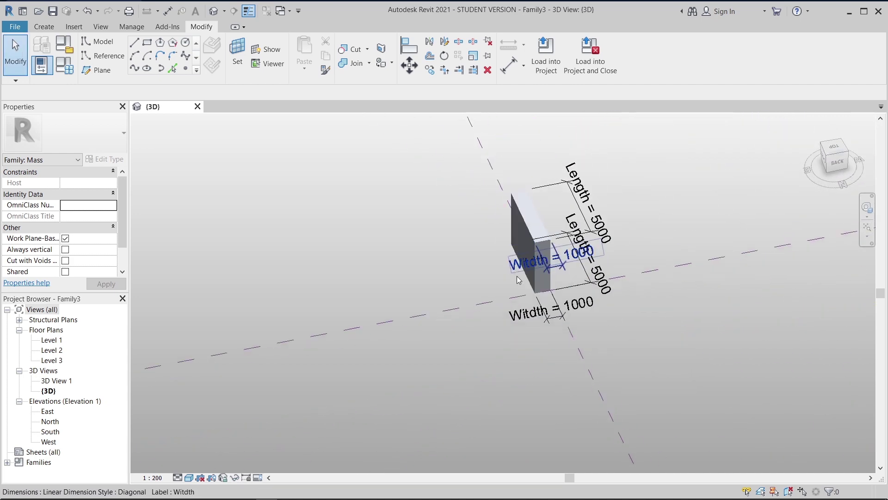
{"action": "scroll", "coordinate": [587, 340], "scroll_direction": "down", "scroll_amount": 3}
{"action": "middle_click_drag", "start_coordinate": [592, 342], "coordinate": [438, 294], "text": "shift"}
{"action": "scroll", "coordinate": [417, 298], "scroll_direction": "up", "scroll_amount": 4}
{"action": "scroll", "coordinate": [379, 242], "scroll_direction": "up", "scroll_amount": 2}
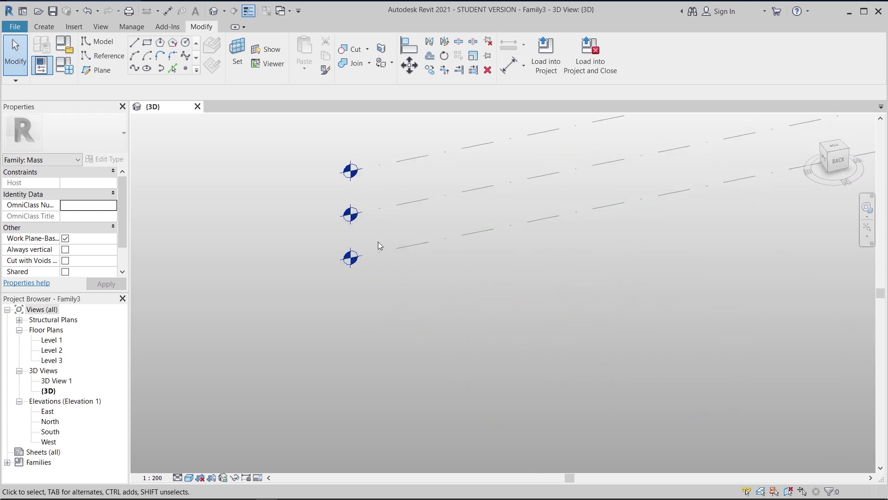
{"action": "middle_click_drag", "start_coordinate": [367, 170], "coordinate": [367, 253]}
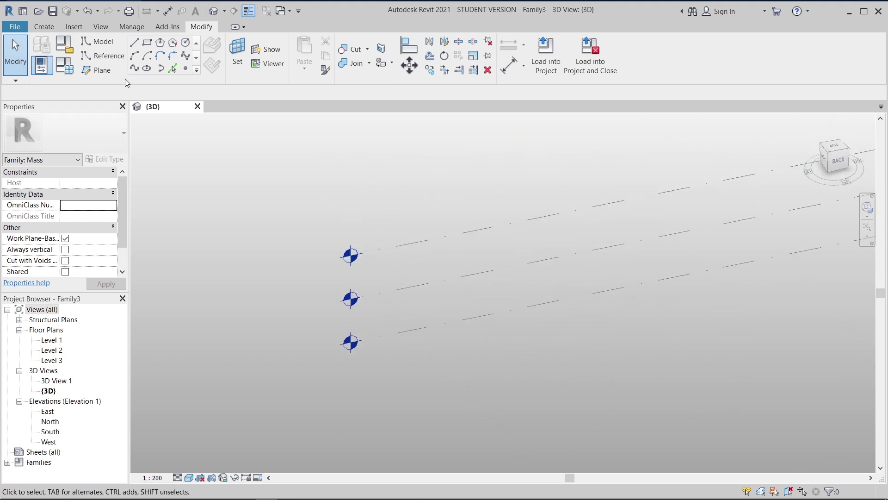
{"action": "left_click", "coordinate": [44, 27]}
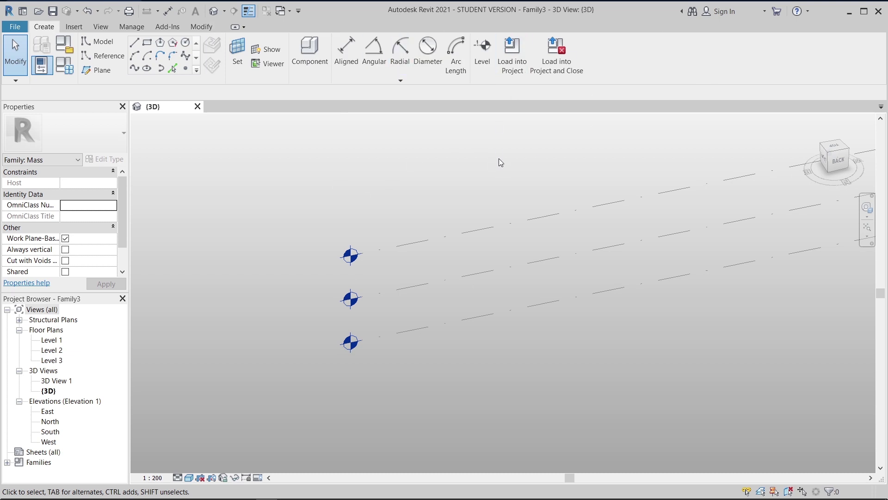
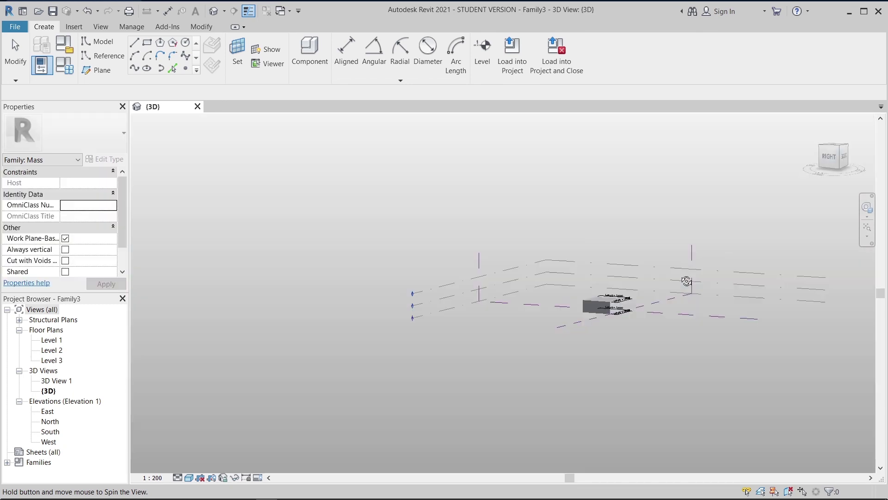
Step: Examine the block and its length and width dimensions from several angles
{"action": "middle_click_drag", "start_coordinate": [625, 359], "coordinate": [745, 364], "text": "shift"}
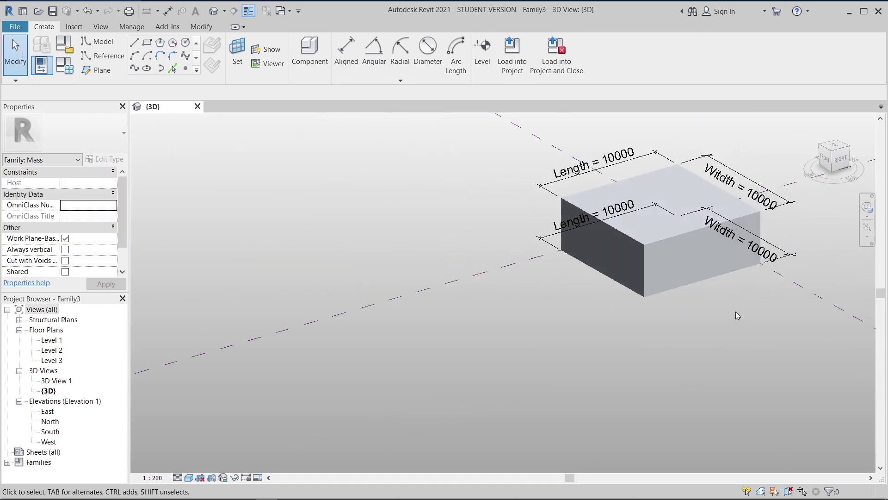
{"action": "scroll", "coordinate": [736, 312], "scroll_direction": "down", "scroll_amount": 2}
{"action": "middle_click_drag", "start_coordinate": [735, 312], "coordinate": [617, 365]}
{"action": "middle_click_drag", "start_coordinate": [696, 348], "coordinate": [594, 347], "text": "shift"}
{"action": "scroll", "coordinate": [592, 340], "scroll_direction": "up", "scroll_amount": 5}
{"action": "middle_click_drag", "start_coordinate": [493, 368], "coordinate": [556, 368], "text": "shift"}
{"action": "scroll", "coordinate": [534, 348], "scroll_direction": "up", "scroll_amount": 3}
{"action": "scroll", "coordinate": [555, 367], "scroll_direction": "down", "scroll_amount": 3}
{"action": "scroll", "coordinate": [686, 369], "scroll_direction": "up", "scroll_amount": 2}
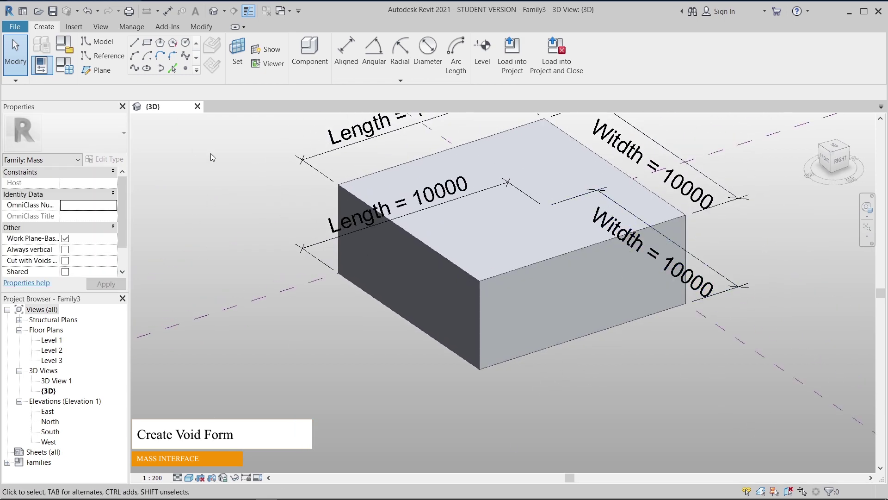
Step: Set the block's right side face as the work plane for an inscribed polygon with 3 sides
{"action": "left_click", "coordinate": [236, 59]}
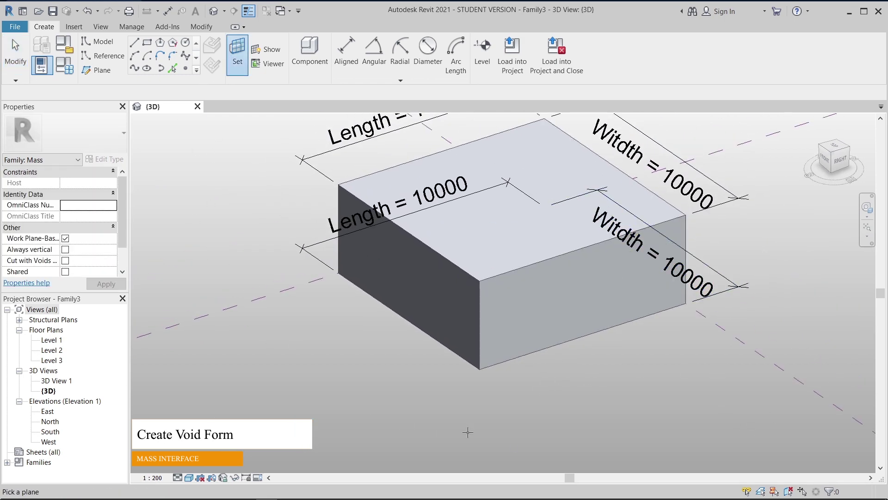
{"action": "left_click", "coordinate": [504, 274]}
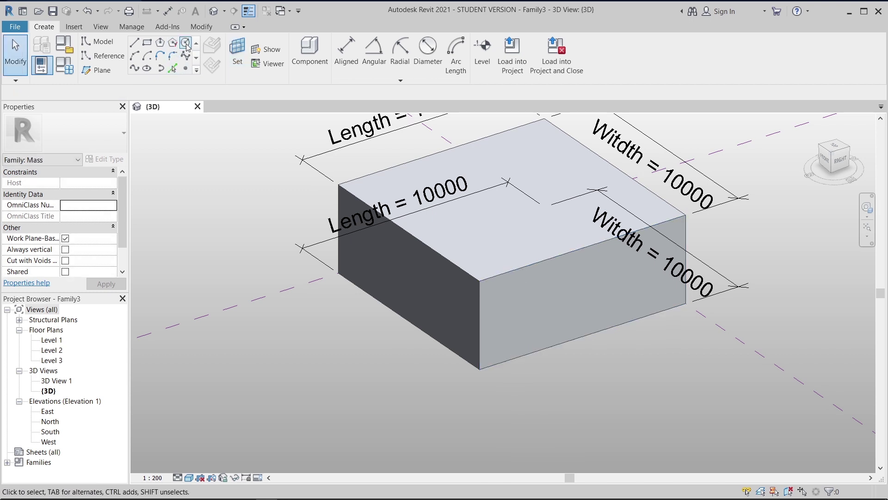
{"action": "left_click", "coordinate": [160, 45]}
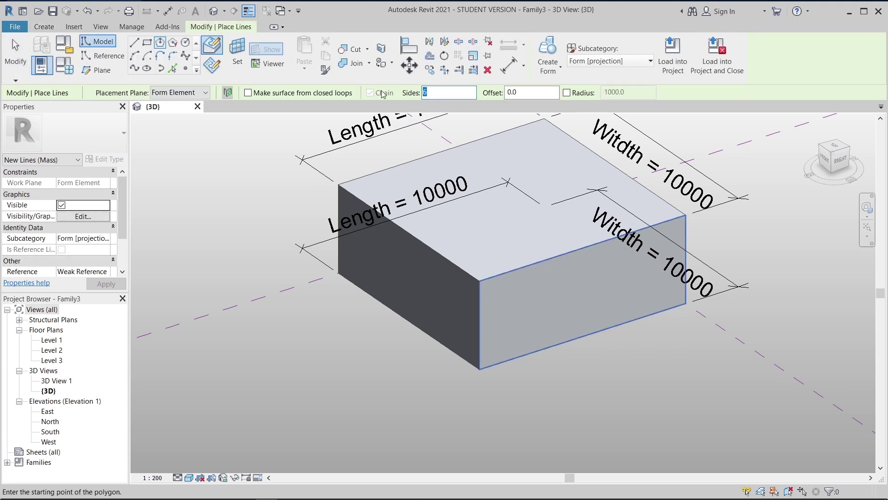
{"action": "scroll", "coordinate": [594, 319], "scroll_direction": "up", "scroll_amount": 2}
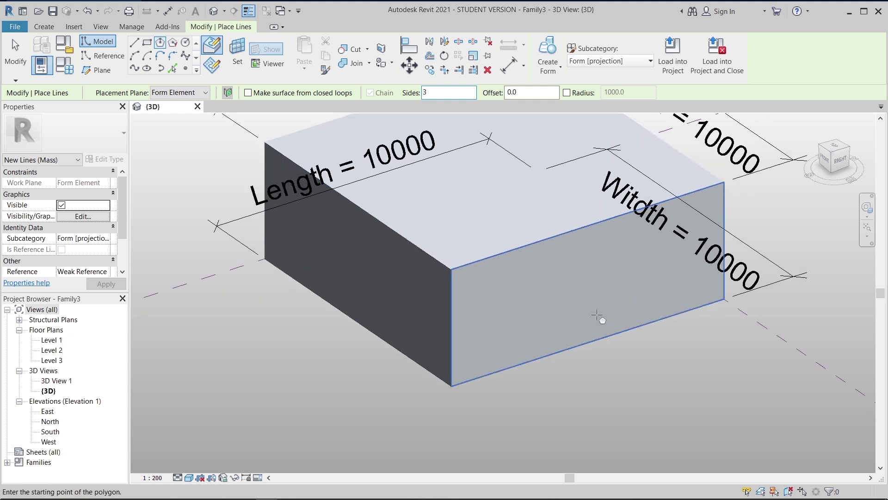
{"action": "left_click", "coordinate": [593, 319]}
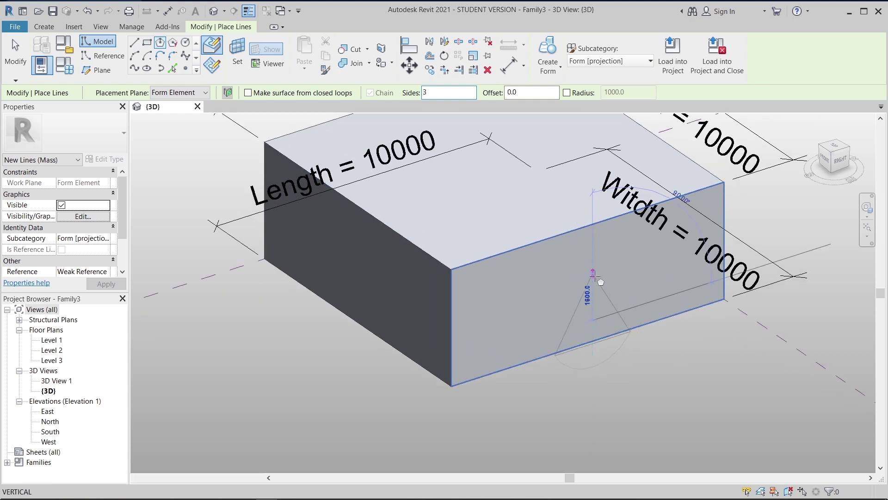
{"action": "key", "text": "Escape"}
{"action": "key", "text": "Escape"}
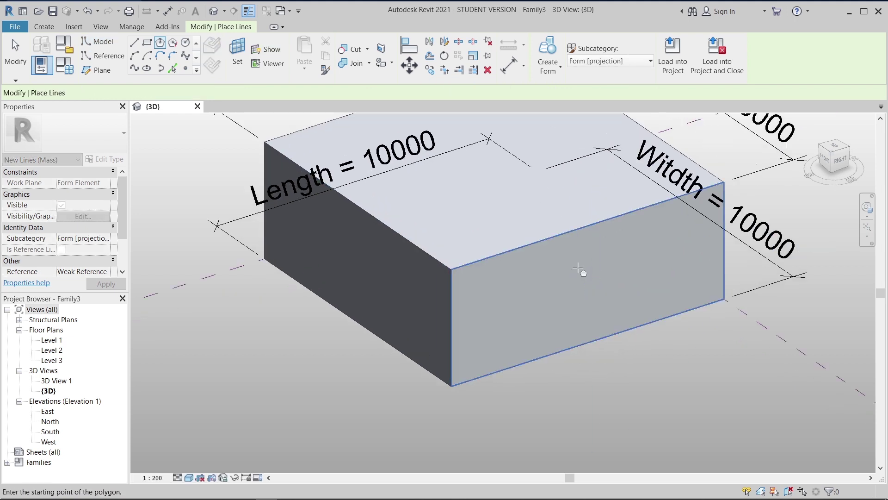
Step: Draw a triangle with sides about 1559 mm long near the middle of the block's right side face
{"action": "left_click", "coordinate": [587, 282]}
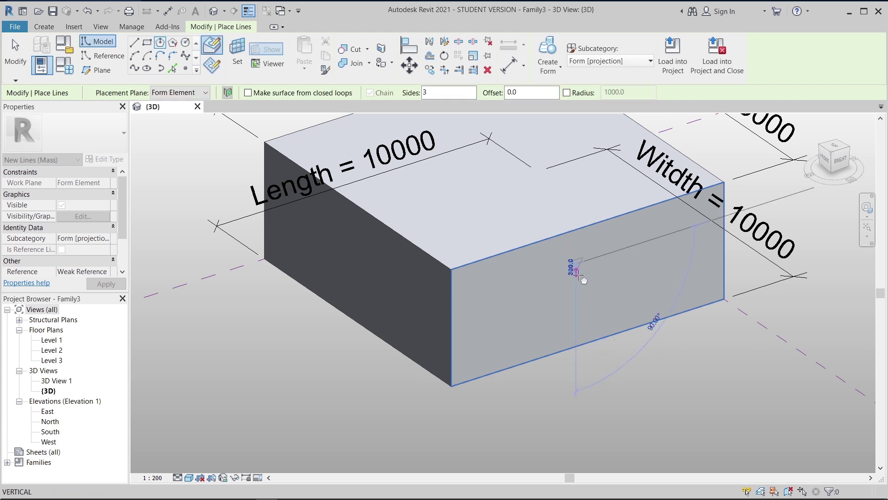
{"action": "left_click", "coordinate": [582, 288]}
{"action": "key", "text": "Escape"}
{"action": "key", "text": "Escape"}
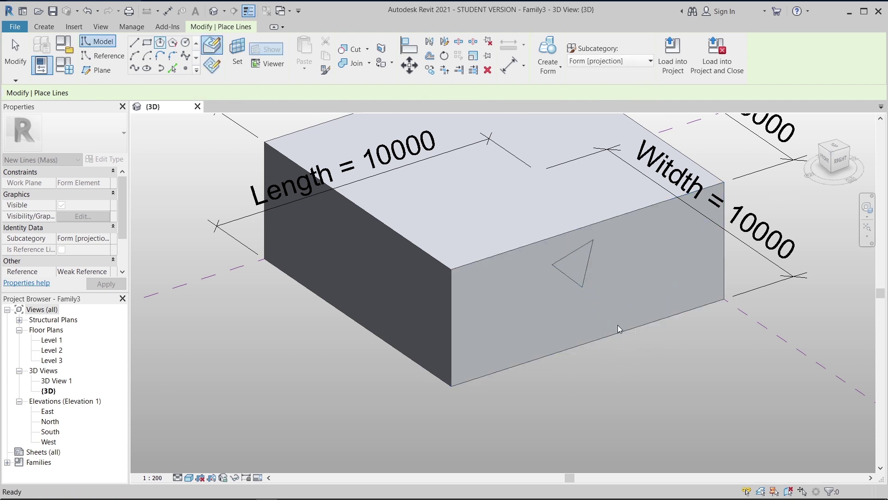
Step: Create a solid form from the triangle on the block's side face
{"action": "left_click", "coordinate": [577, 285]}
{"action": "scroll", "coordinate": [595, 216], "scroll_direction": "up", "scroll_amount": 4}
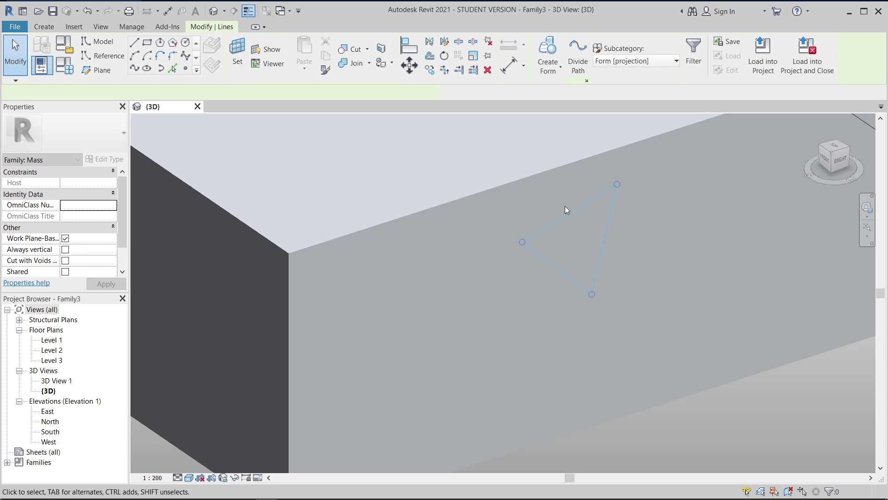
{"action": "left_click", "coordinate": [547, 73]}
{"action": "left_click", "coordinate": [543, 89]}
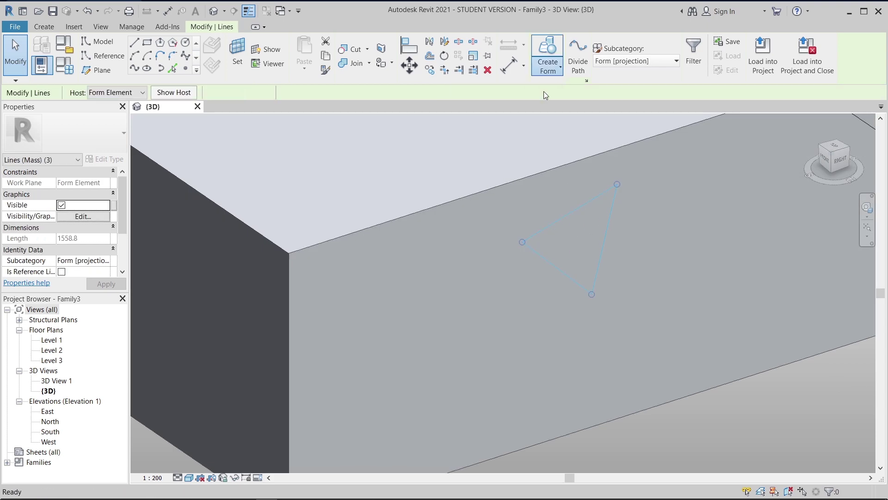
{"action": "scroll", "coordinate": [493, 316], "scroll_direction": "down", "scroll_amount": 5}
{"action": "middle_click_drag", "start_coordinate": [468, 362], "coordinate": [565, 372], "text": "shift"}
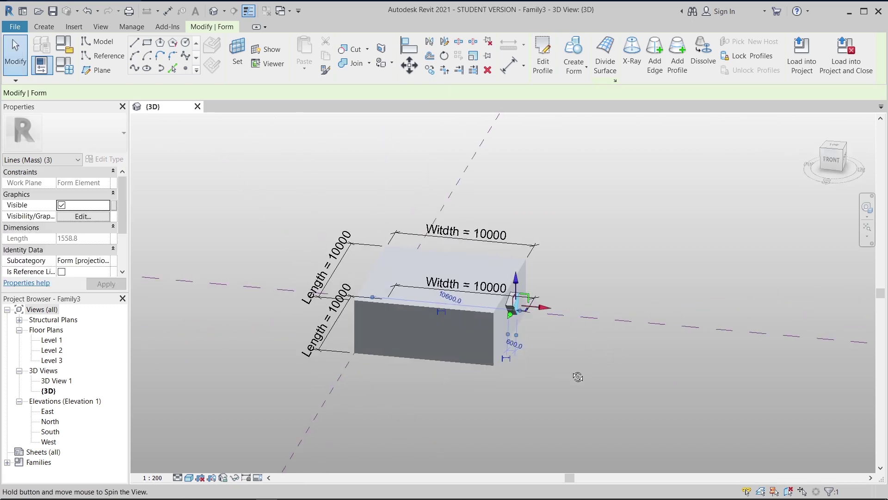
Step: Stretch the triangular prism's inner face through the block and past its opposite side, making the prism about 11200 mm long
{"action": "key", "text": "Escape"}
{"action": "scroll", "coordinate": [494, 365], "scroll_direction": "up", "scroll_amount": 2}
{"action": "scroll", "coordinate": [511, 289], "scroll_direction": "up", "scroll_amount": 5}
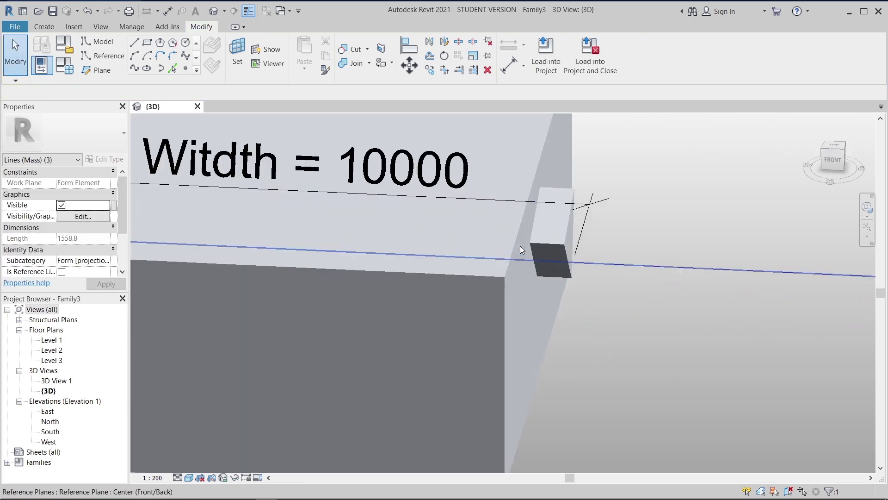
{"action": "key", "text": "Tab"}
{"action": "key", "text": "Tab"}
{"action": "key", "text": "Tab"}
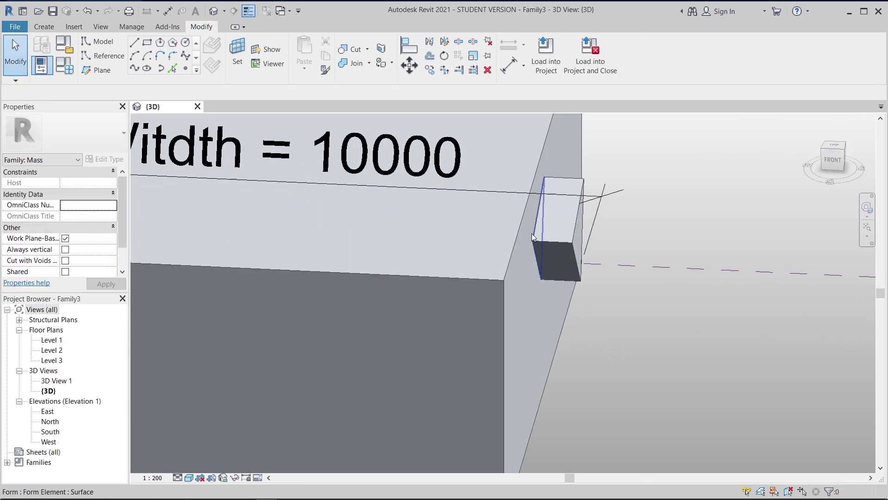
{"action": "left_click", "coordinate": [531, 233]}
{"action": "left_click", "coordinate": [532, 233]}
{"action": "scroll", "coordinate": [481, 255], "scroll_direction": "down", "scroll_amount": 5}
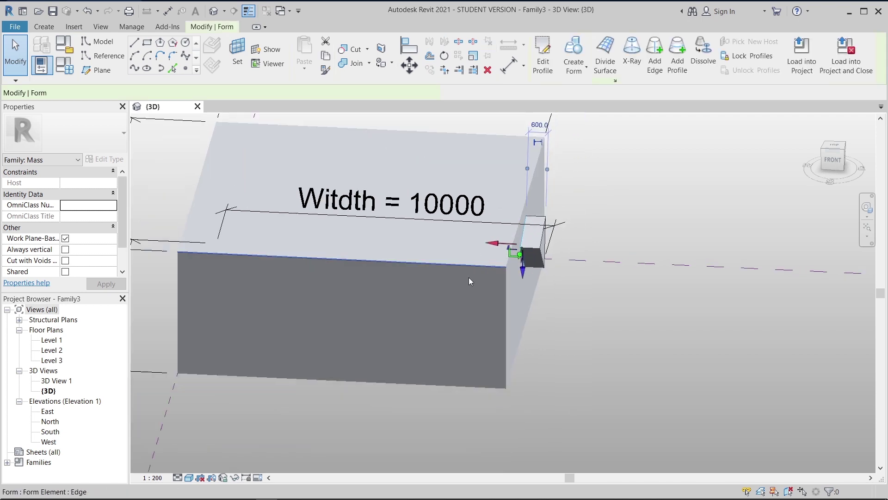
{"action": "left_click_drag", "start_coordinate": [474, 263], "coordinate": [248, 252]}
{"action": "left_click", "coordinate": [390, 397]}
{"action": "middle_click_drag", "start_coordinate": [390, 397], "coordinate": [515, 248], "text": "shift"}
{"action": "scroll", "coordinate": [483, 326], "scroll_direction": "up", "scroll_amount": 5}
{"action": "scroll", "coordinate": [483, 323], "scroll_direction": "up", "scroll_amount": 1}
{"action": "middle_click_drag", "start_coordinate": [483, 323], "coordinate": [506, 314], "text": "shift"}
{"action": "scroll", "coordinate": [421, 241], "scroll_direction": "down", "scroll_amount": 4}
{"action": "middle_click_drag", "start_coordinate": [432, 314], "coordinate": [467, 316], "text": "shift"}
{"action": "key", "text": "Escape"}
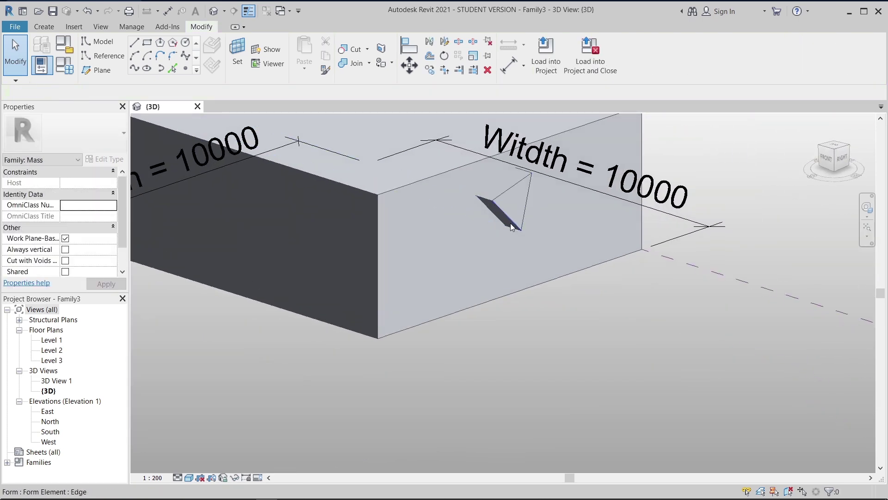
Step: Change the triangular prism from solid to void so it cuts the block
{"action": "key", "text": "Tab"}
{"action": "left_click", "coordinate": [517, 232]}
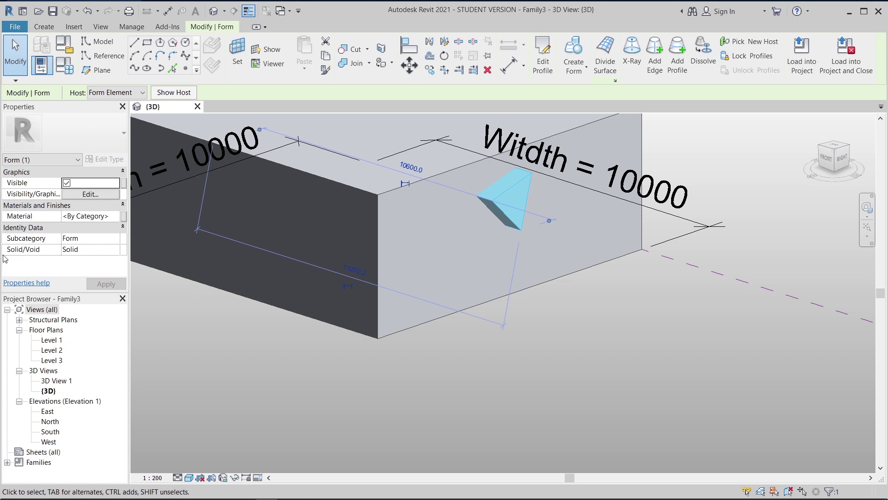
{"action": "left_click", "coordinate": [107, 249]}
{"action": "left_click", "coordinate": [92, 268]}
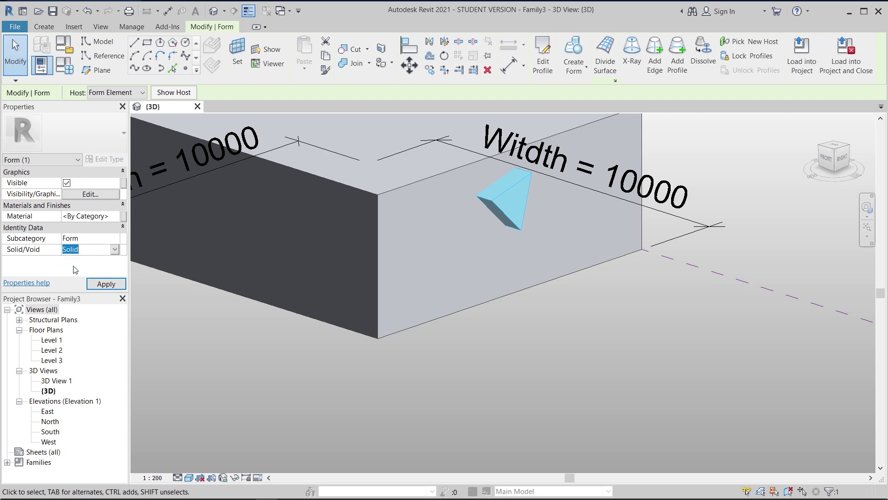
{"action": "left_click", "coordinate": [652, 369]}
Step: Select the void form in the triangular opening and examine how it passes through the block
{"action": "middle_click_drag", "start_coordinate": [640, 341], "coordinate": [520, 227], "text": "shift"}
{"action": "scroll", "coordinate": [519, 227], "scroll_direction": "up", "scroll_amount": 5}
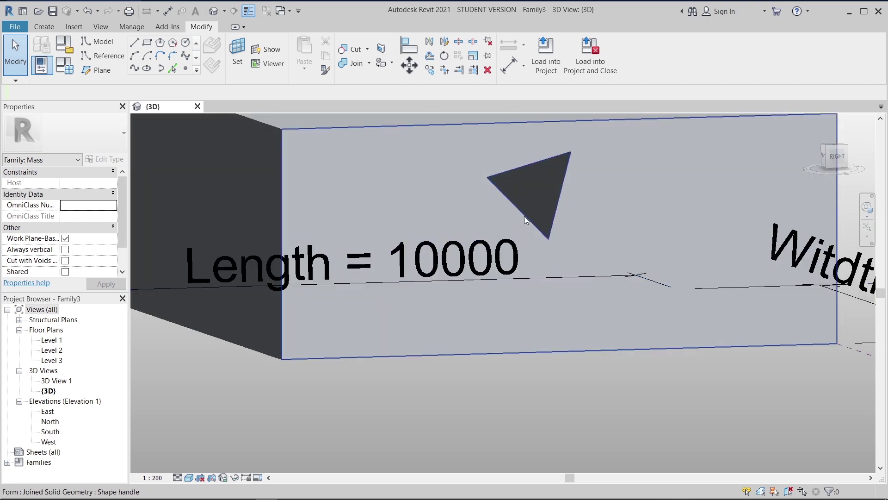
{"action": "key", "text": "Tab"}
{"action": "key", "text": "Tab"}
{"action": "key", "text": "Tab"}
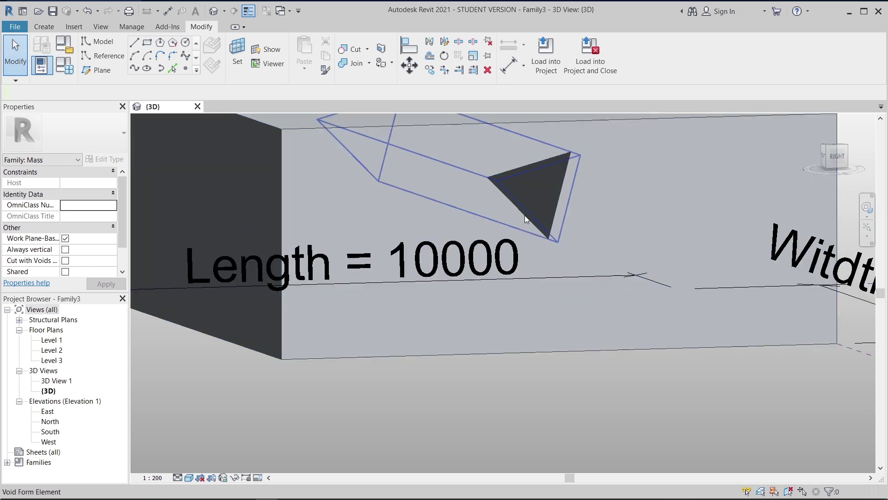
{"action": "left_click", "coordinate": [525, 215]}
{"action": "scroll", "coordinate": [514, 312], "scroll_direction": "down", "scroll_amount": 3}
{"action": "middle_click_drag", "start_coordinate": [515, 314], "coordinate": [555, 402], "text": "shift"}
{"action": "middle_click_drag", "start_coordinate": [578, 331], "coordinate": [629, 345], "text": "shift"}
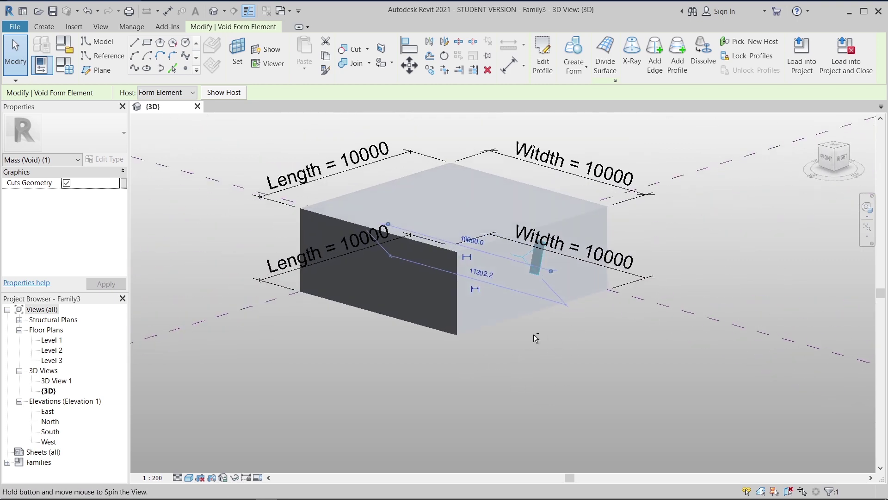
{"action": "scroll", "coordinate": [629, 345], "scroll_direction": "up", "scroll_amount": 4}
{"action": "scroll", "coordinate": [629, 345], "scroll_direction": "down", "scroll_amount": 4}
{"action": "left_click", "coordinate": [542, 57]}
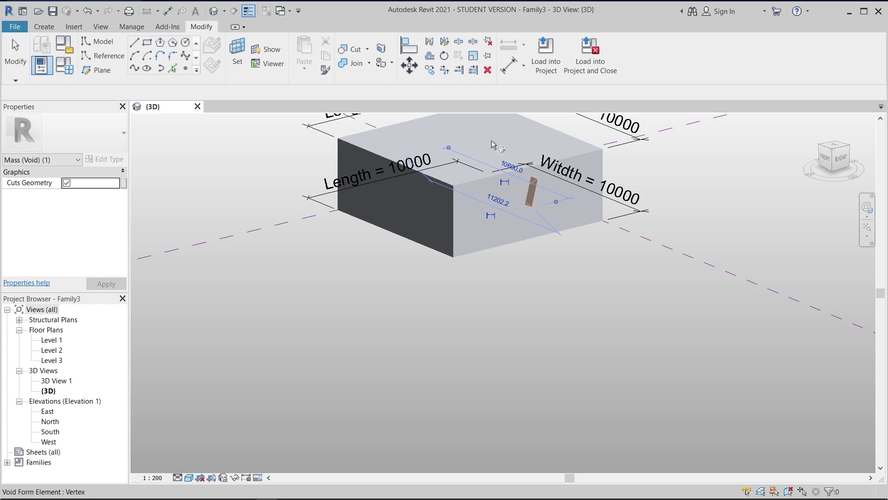
{"action": "key", "text": "Escape"}
{"action": "key", "text": "Escape"}
Step: Examine the triangular opening from both sides of the block, along with the surrounding levels
{"action": "scroll", "coordinate": [524, 278], "scroll_direction": "down", "scroll_amount": 4}
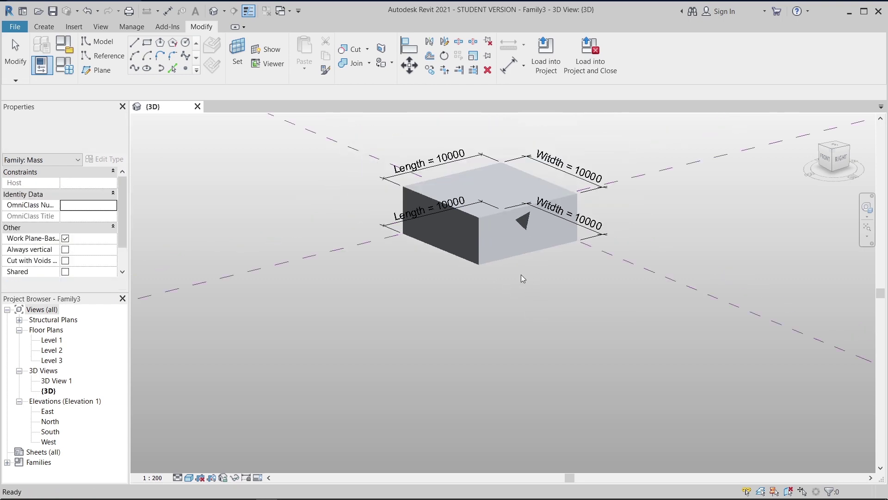
{"action": "scroll", "coordinate": [517, 290], "scroll_direction": "down", "scroll_amount": 2}
{"action": "middle_click_drag", "start_coordinate": [554, 285], "coordinate": [458, 294], "text": "shift"}
{"action": "scroll", "coordinate": [494, 276], "scroll_direction": "up", "scroll_amount": 2}
{"action": "scroll", "coordinate": [497, 279], "scroll_direction": "up", "scroll_amount": 2}
{"action": "mouse_move", "coordinate": [541, 327]}
{"action": "middle_mouse_down", "text": "shift"}
{"action": "mouse_move", "coordinate": [505, 337]}
{"action": "mouse_move", "coordinate": [527, 334]}
{"action": "middle_mouse_up", "text": "shift"}
{"action": "scroll", "coordinate": [666, 335], "scroll_direction": "down", "scroll_amount": 1}
{"action": "middle_click_drag", "start_coordinate": [673, 335], "coordinate": [634, 324]}
{"action": "scroll", "coordinate": [572, 289], "scroll_direction": "down", "scroll_amount": 3}
{"action": "middle_click_drag", "start_coordinate": [422, 332], "coordinate": [554, 306]}
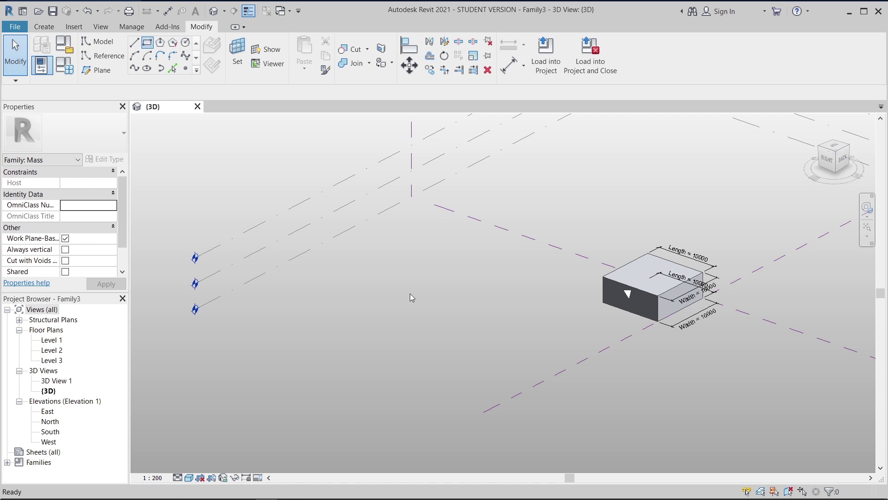
{"action": "key", "text": "l"}
{"action": "key", "text": "i"}
{"action": "left_click", "coordinate": [423, 282]}
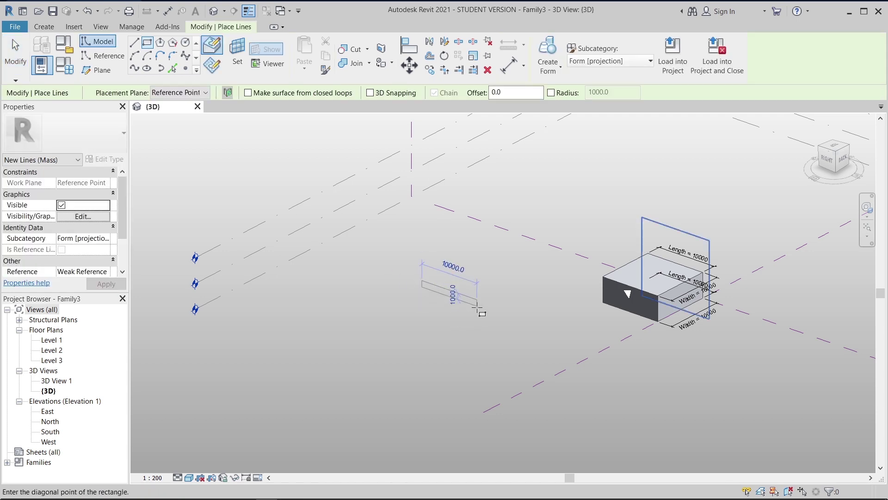
{"action": "key", "text": "Escape"}
{"action": "key", "text": "Escape"}
{"action": "key", "text": "Escape"}
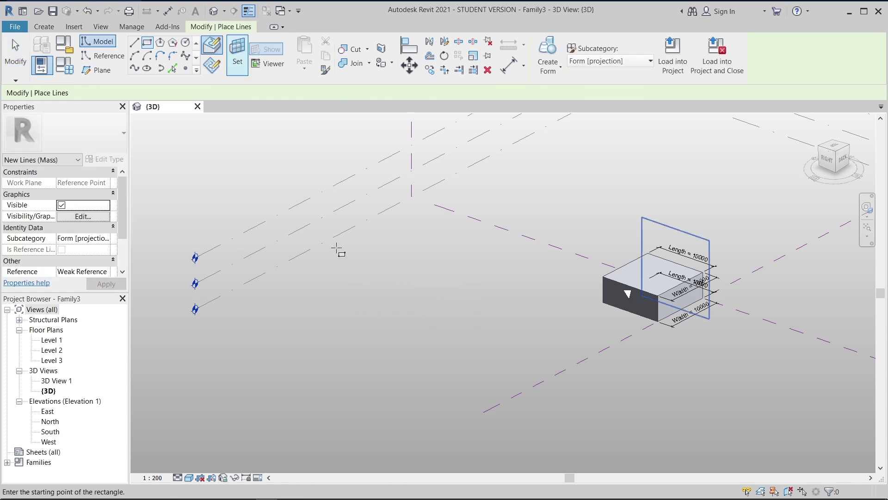
Step: Set Level 1 as the work plane and draw a rectangle about 14000 by 16000 mm beside the existing block
{"action": "left_click", "coordinate": [243, 61]}
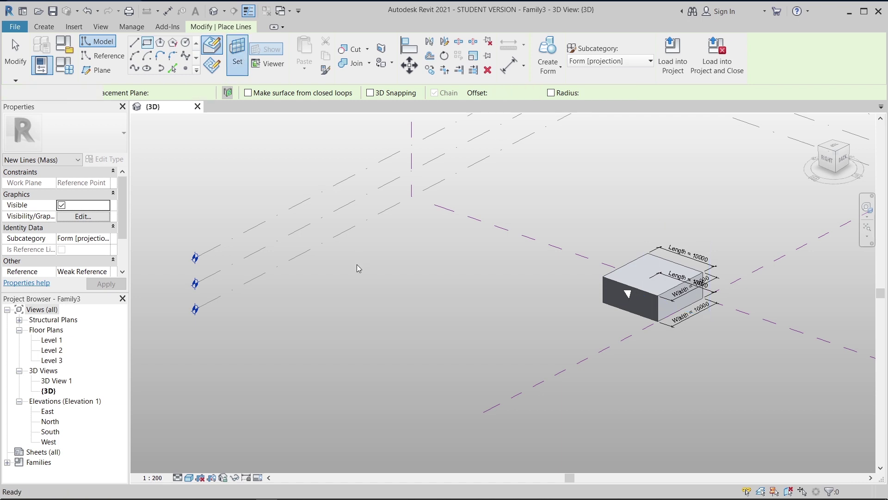
{"action": "left_click", "coordinate": [338, 237]}
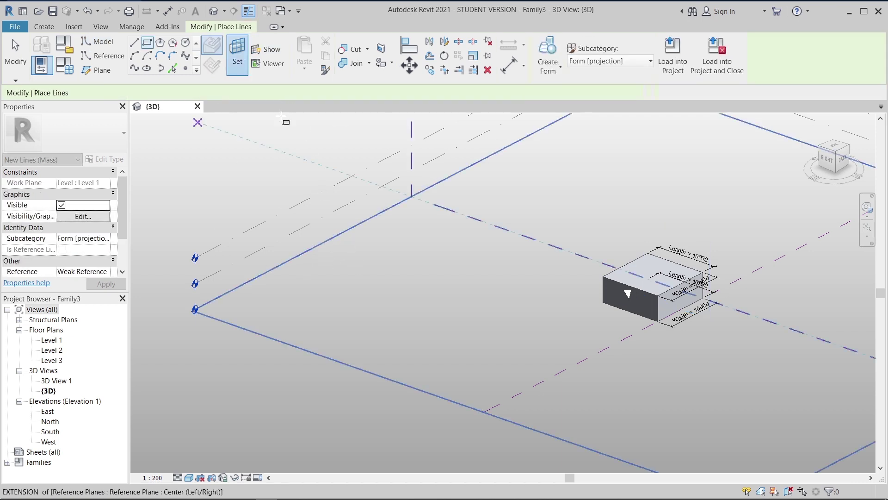
{"action": "left_click", "coordinate": [396, 268]}
{"action": "left_click", "coordinate": [421, 331]}
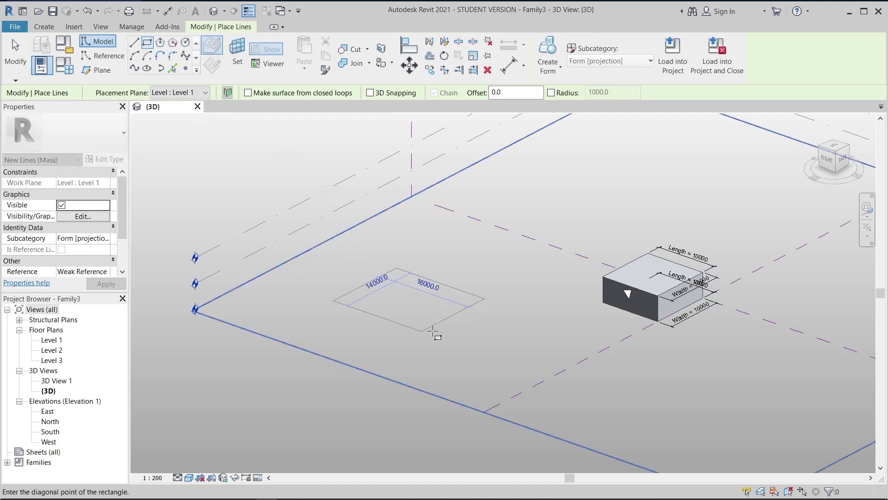
{"action": "key", "text": "Escape"}
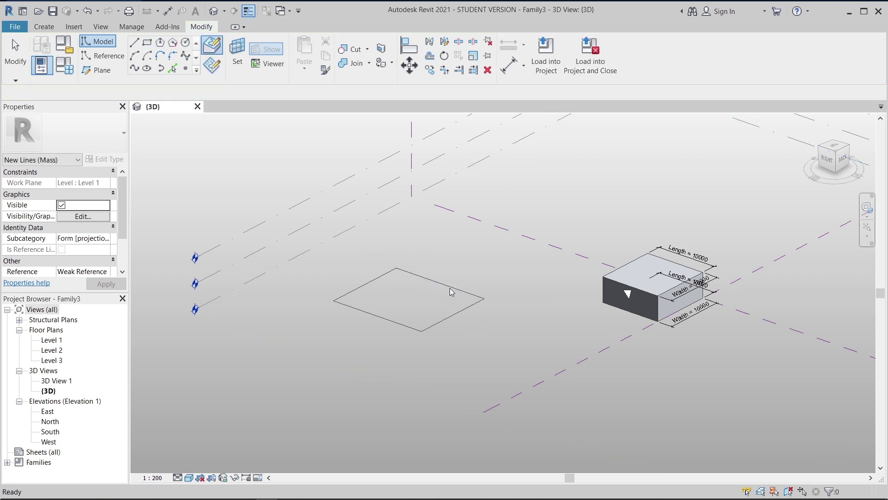
Step: Create a solid form from the rectangle on Level 1 and deselect it
{"action": "left_click", "coordinate": [548, 70]}
{"action": "left_click", "coordinate": [547, 94]}
{"action": "scroll", "coordinate": [497, 346], "scroll_direction": "down", "scroll_amount": 2}
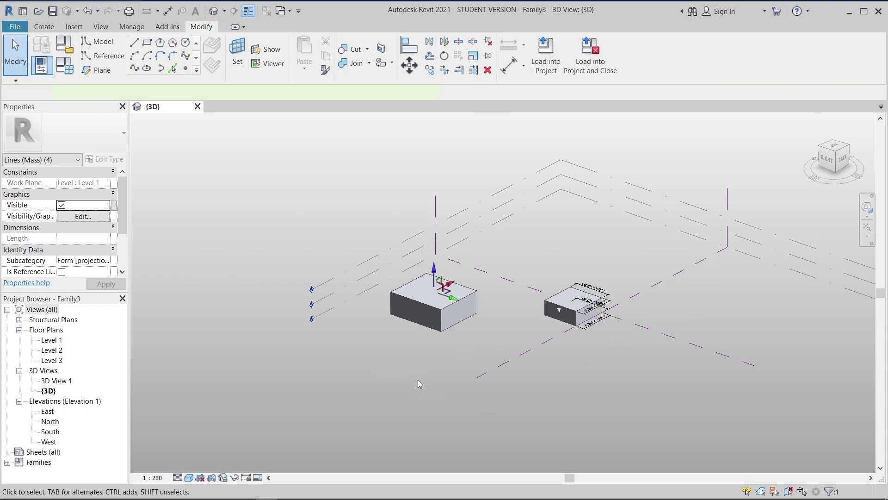
{"action": "scroll", "coordinate": [402, 370], "scroll_direction": "down", "scroll_amount": 3}
{"action": "middle_click_drag", "start_coordinate": [429, 368], "coordinate": [481, 358], "text": "shift"}
{"action": "scroll", "coordinate": [463, 325], "scroll_direction": "up", "scroll_amount": 8}
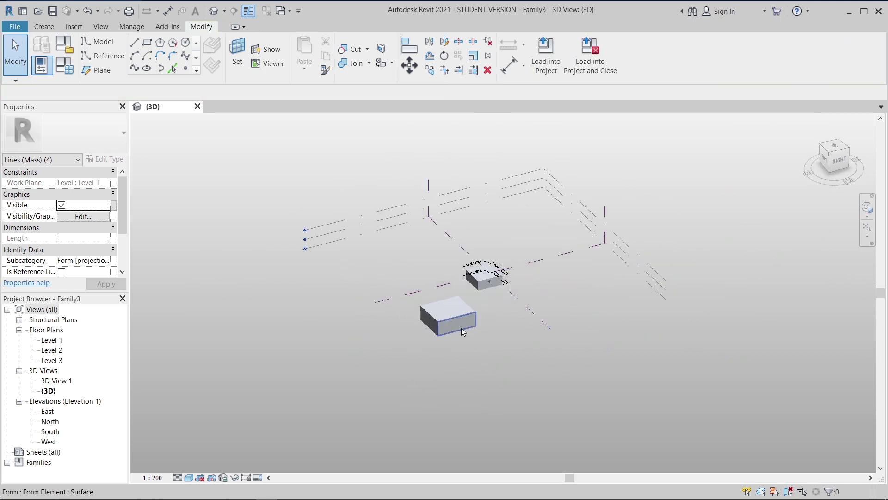
{"action": "left_click", "coordinate": [662, 251]}
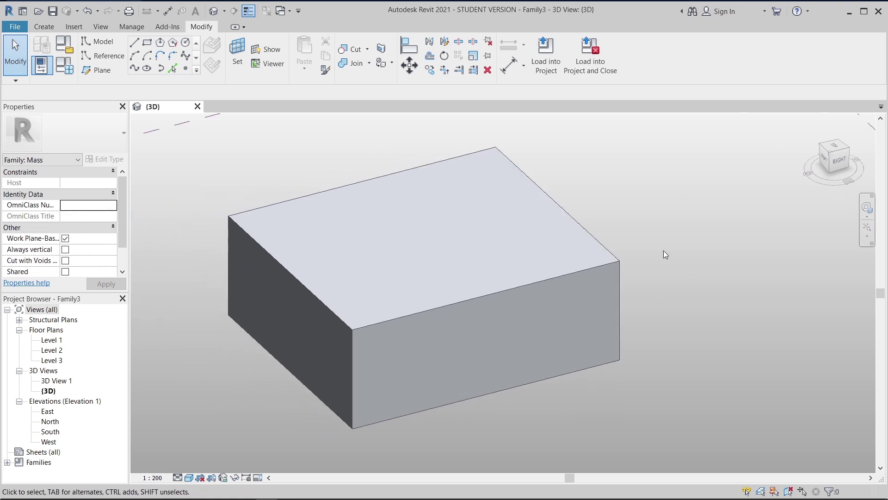
{"action": "scroll", "coordinate": [663, 251], "scroll_direction": "down", "scroll_amount": 2}
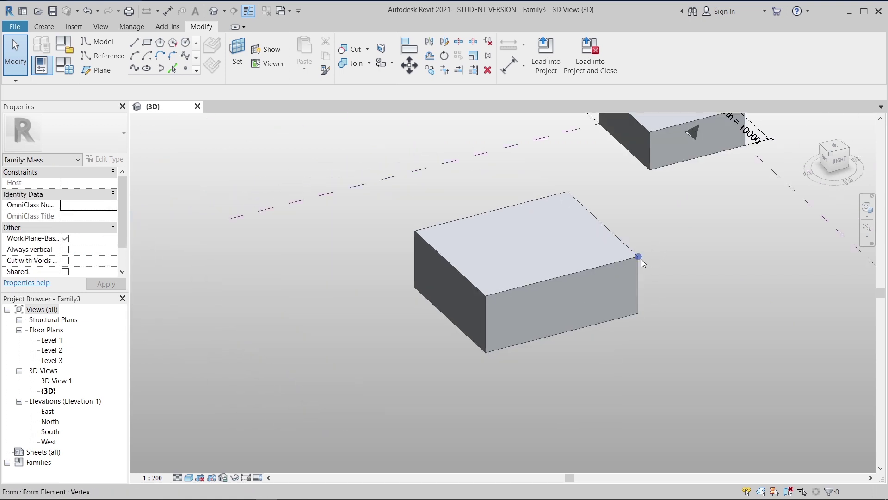
Step: Pull one top corner vertex of the new block outward horizontally and raise it above the top face
{"action": "left_click", "coordinate": [641, 260]}
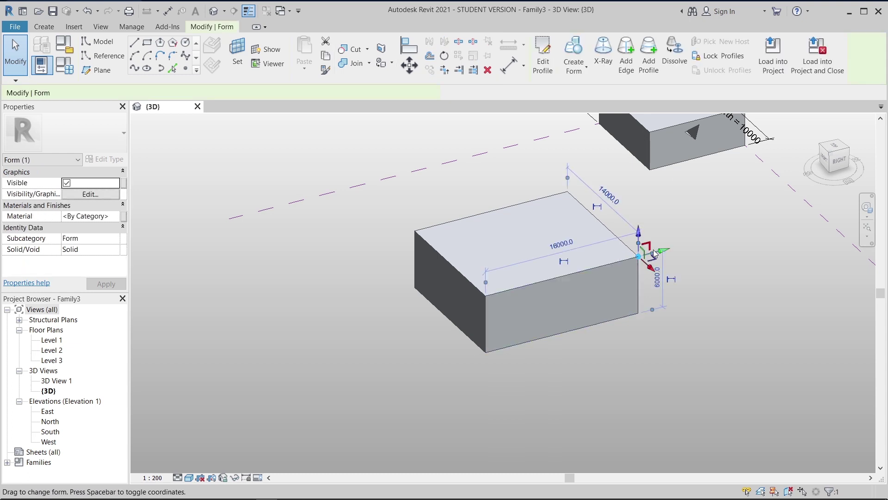
{"action": "scroll", "coordinate": [658, 271], "scroll_direction": "up", "scroll_amount": 3}
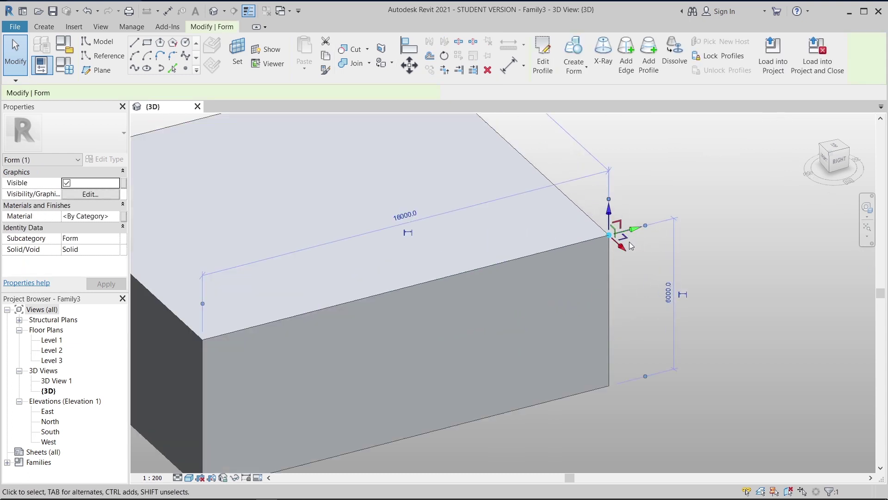
{"action": "left_click_drag", "start_coordinate": [628, 244], "coordinate": [698, 284]}
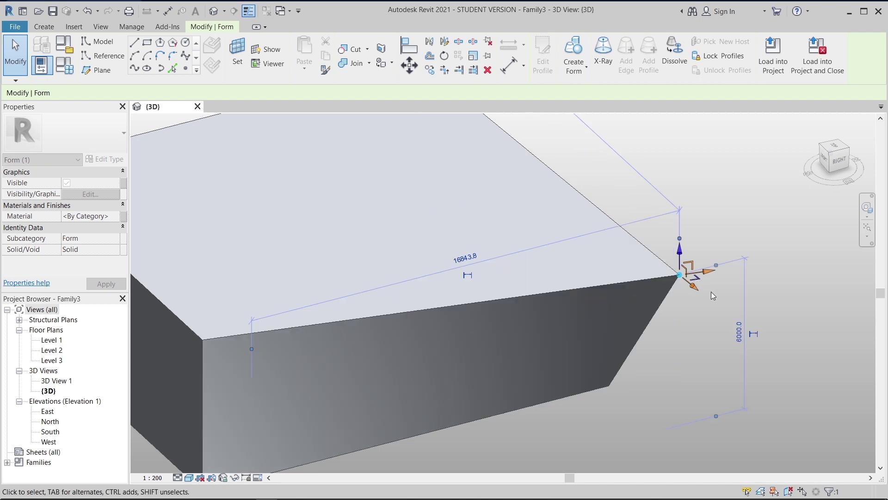
{"action": "left_click_drag", "start_coordinate": [677, 250], "coordinate": [677, 168]}
{"action": "left_click", "coordinate": [701, 285]}
{"action": "scroll", "coordinate": [679, 290], "scroll_direction": "down", "scroll_amount": 4}
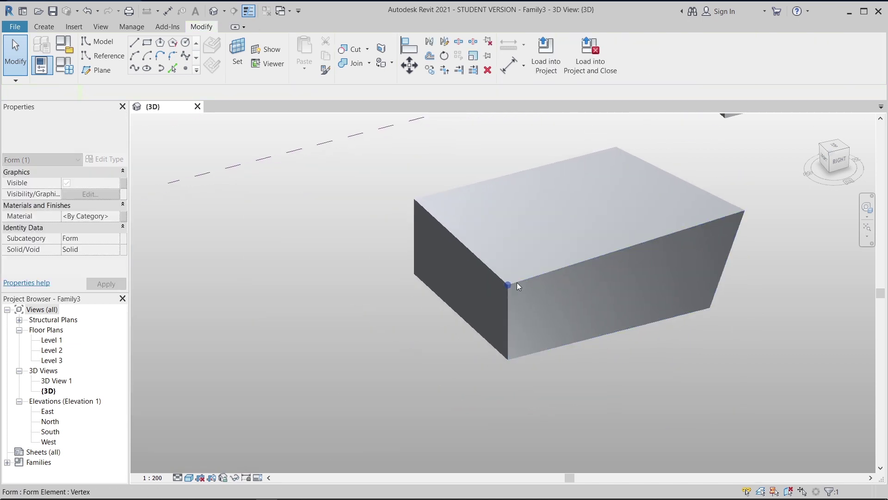
Step: Reshape the block further by pulling the adjacent top corner vertex outward beyond its base
{"action": "left_click", "coordinate": [520, 283]}
{"action": "left_click_drag", "start_coordinate": [634, 259], "coordinate": [669, 359]}
{"action": "left_click", "coordinate": [670, 359]}
{"action": "middle_click_drag", "start_coordinate": [688, 372], "coordinate": [579, 299], "text": "shift"}
Step: Apply Divide Surface to the slanted side face between the pulled corner and the unmoved vertical edge
{"action": "scroll", "coordinate": [579, 299], "scroll_direction": "down", "scroll_amount": 2}
{"action": "middle_click_drag", "start_coordinate": [476, 226], "coordinate": [606, 360]}
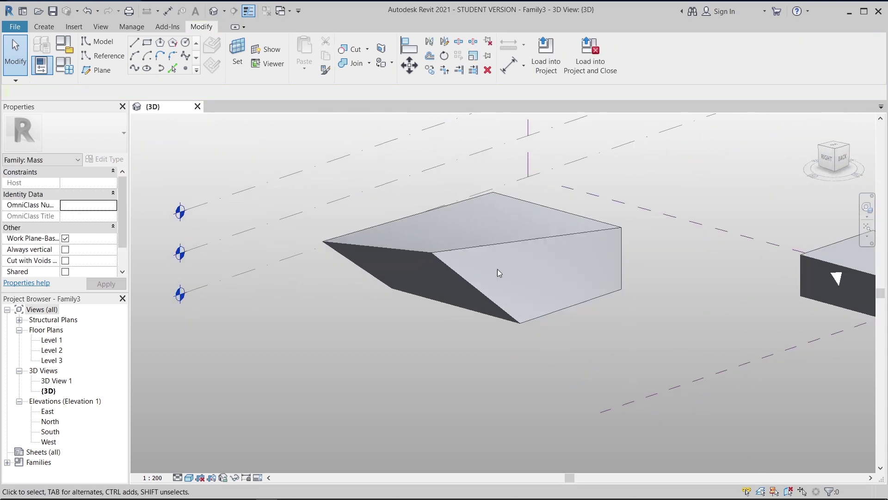
{"action": "scroll", "coordinate": [498, 272], "scroll_direction": "up", "scroll_amount": 3}
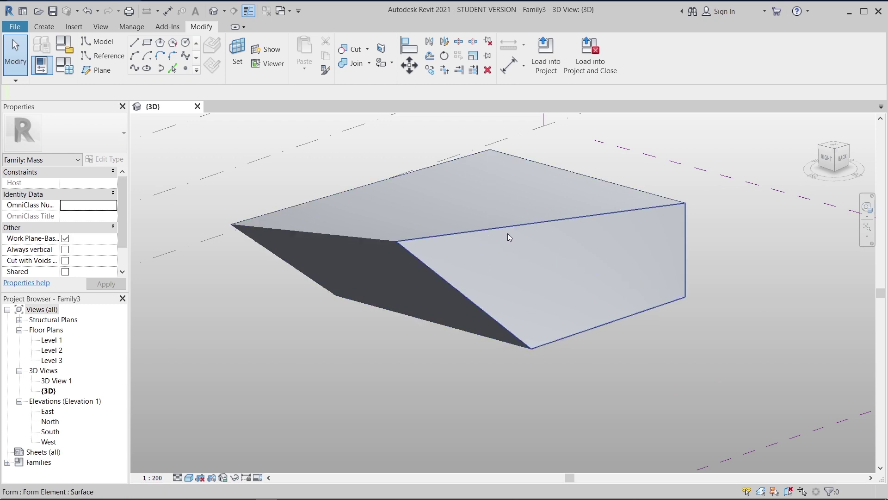
{"action": "left_click", "coordinate": [569, 277]}
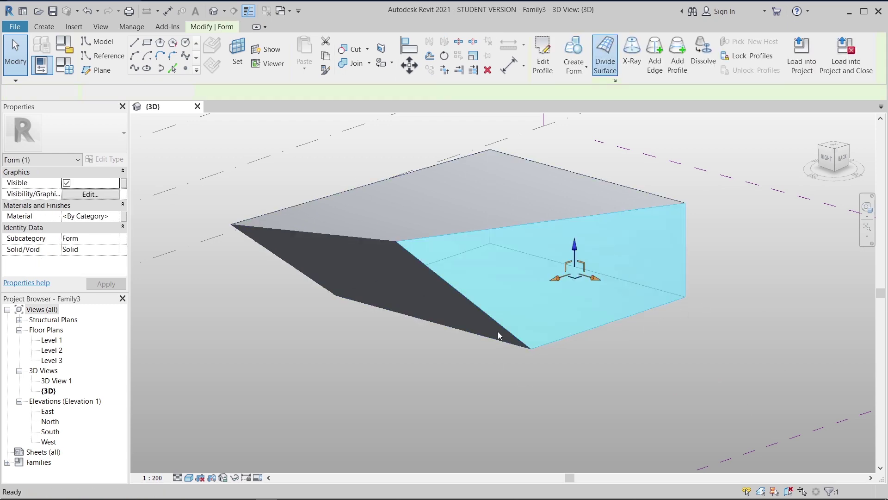
{"action": "middle_click_drag", "start_coordinate": [655, 346], "coordinate": [397, 244], "text": "shift"}
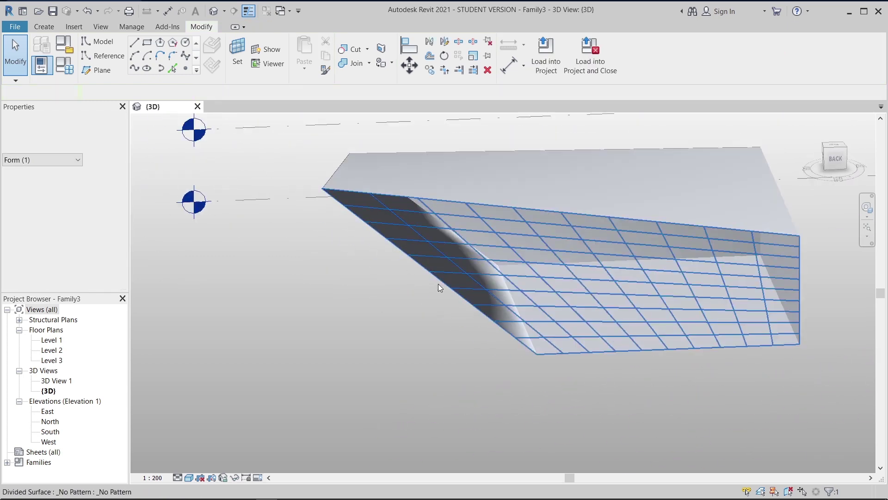
Step: Examine the division grid on the slanted face from several angles and distances around the block
{"action": "middle_click_drag", "start_coordinate": [493, 318], "coordinate": [476, 326], "text": "shift"}
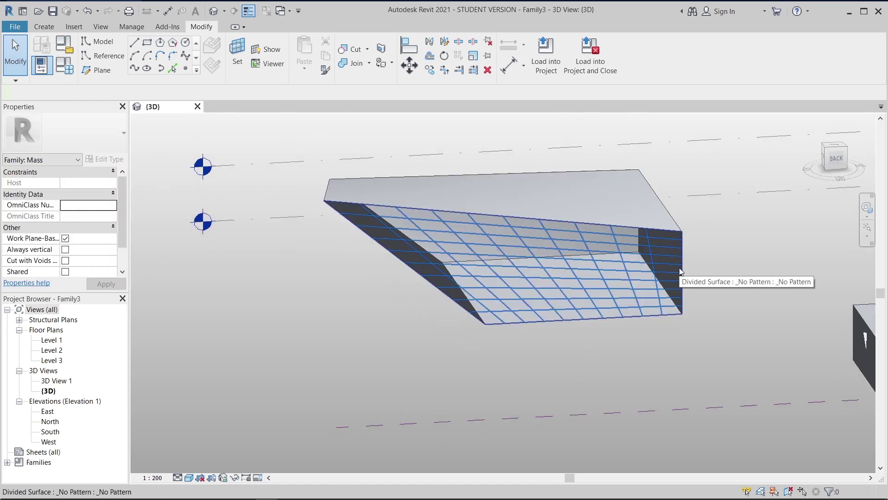
{"action": "scroll", "coordinate": [679, 267], "scroll_direction": "down", "scroll_amount": 2}
{"action": "middle_click_drag", "start_coordinate": [667, 319], "coordinate": [572, 398]}
{"action": "scroll", "coordinate": [567, 397], "scroll_direction": "down", "scroll_amount": 1}
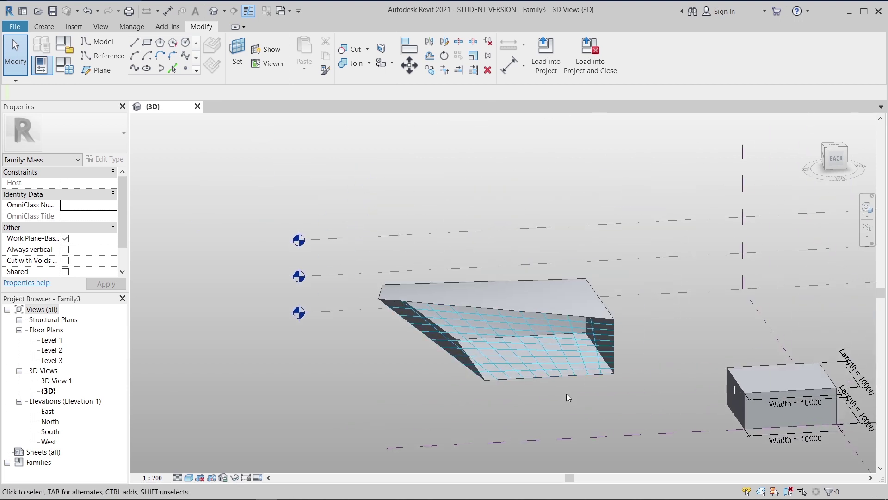
{"action": "scroll", "coordinate": [568, 397], "scroll_direction": "down", "scroll_amount": 1}
{"action": "middle_click_drag", "start_coordinate": [619, 370], "coordinate": [513, 456], "text": "shift"}
{"action": "middle_click_drag", "start_coordinate": [513, 456], "coordinate": [507, 314], "text": "shift"}
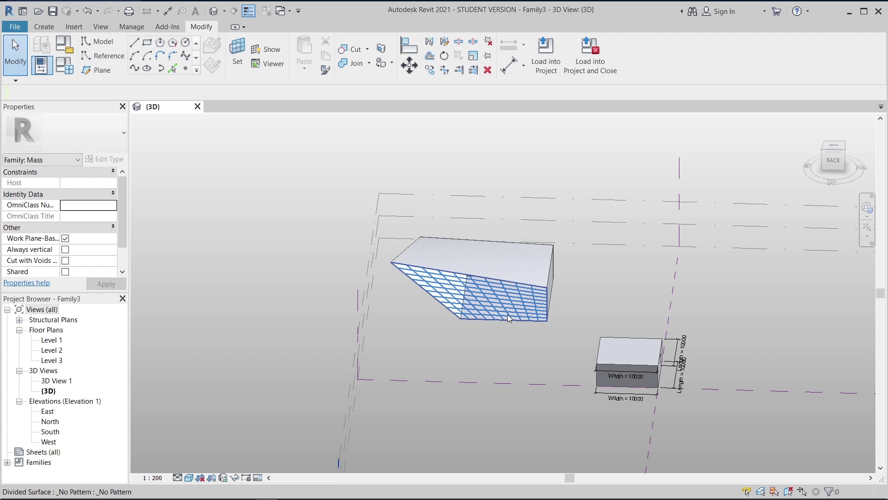
{"action": "middle_click_drag", "start_coordinate": [506, 315], "coordinate": [476, 359], "text": "shift"}
{"action": "middle_click_drag", "start_coordinate": [513, 377], "coordinate": [542, 365]}
{"action": "scroll", "coordinate": [517, 393], "scroll_direction": "up", "scroll_amount": 4}
{"action": "scroll", "coordinate": [565, 397], "scroll_direction": "down", "scroll_amount": 1}
{"action": "scroll", "coordinate": [543, 364], "scroll_direction": "up", "scroll_amount": 2}
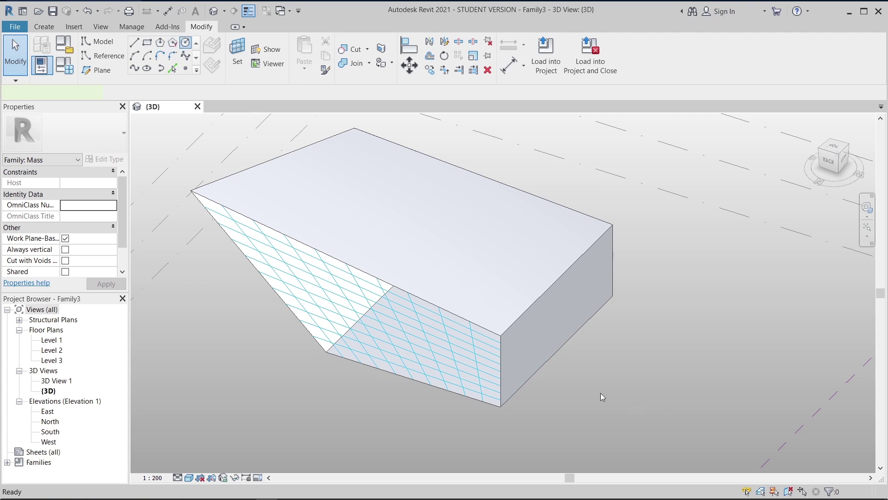
Step: Try to draw a circle of about 4500 mm radius beside the block and turn it into a solid cylinder
{"action": "key", "text": "Return"}
{"action": "left_click", "coordinate": [572, 360]}
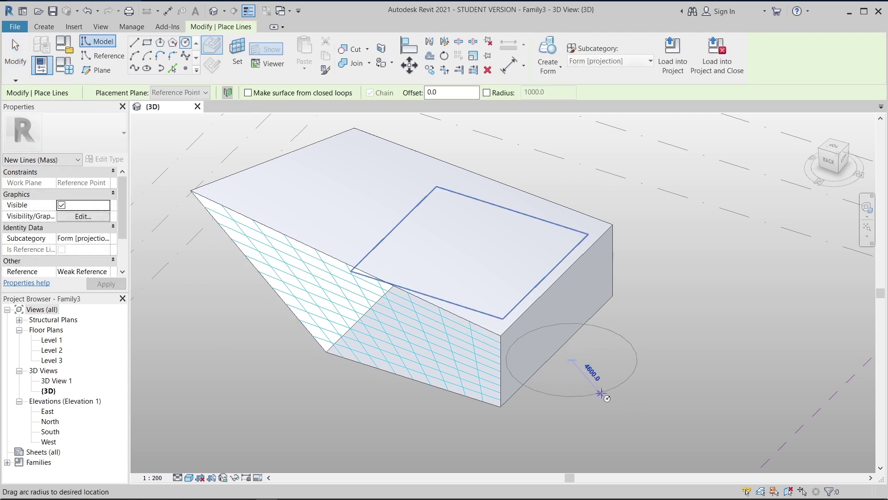
{"action": "left_click", "coordinate": [595, 392]}
{"action": "key", "text": "Escape"}
{"action": "key", "text": "Escape"}
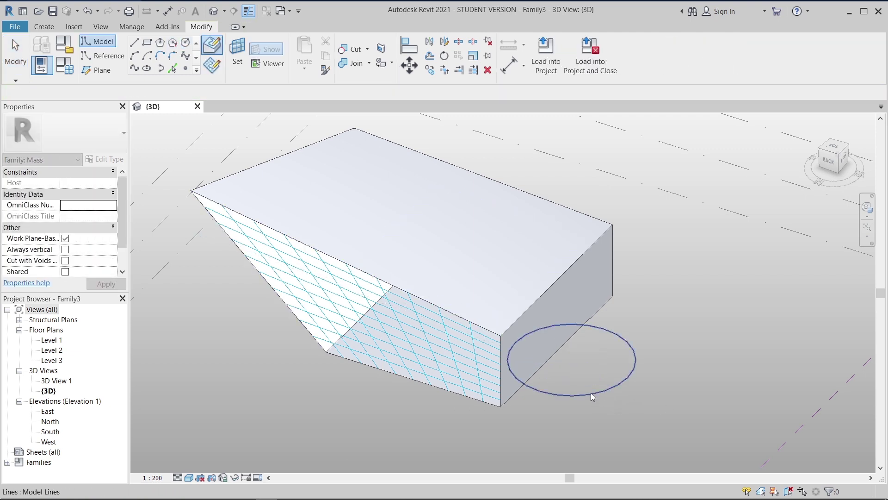
{"action": "left_click", "coordinate": [547, 72]}
{"action": "left_click", "coordinate": [545, 84]}
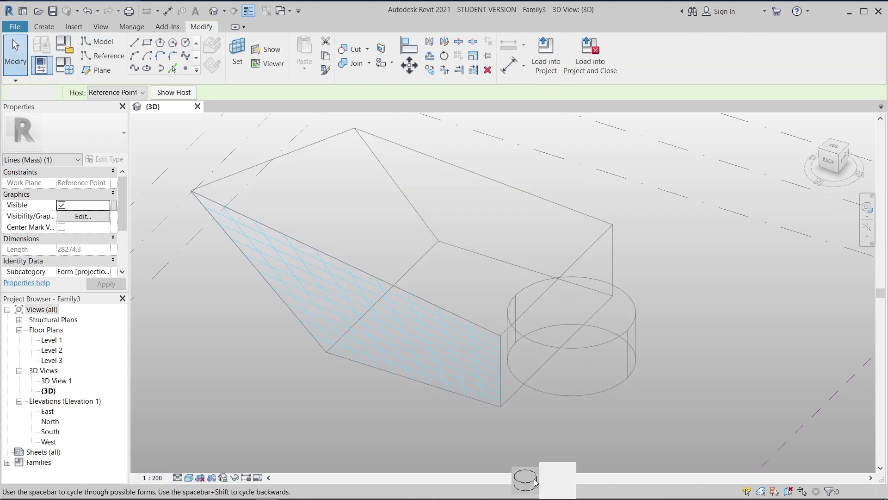
Step: Delete the cylinder drawn beside the reshaped block
{"action": "middle_click_drag", "start_coordinate": [683, 343], "coordinate": [554, 359], "text": "shift"}
{"action": "scroll", "coordinate": [555, 319], "scroll_direction": "up", "scroll_amount": 3}
{"action": "left_click", "coordinate": [553, 254]}
{"action": "left_click", "coordinate": [556, 330]}
{"action": "left_click_drag", "start_coordinate": [562, 317], "coordinate": [542, 293]}
{"action": "key", "text": "Delete"}
Step: In the top view, draw a circle of 5000 mm radius on Level 1, centred on the block's straight side edge
{"action": "middle_click_drag", "start_coordinate": [547, 297], "coordinate": [583, 333], "text": "shift"}
{"action": "left_click", "coordinate": [834, 147]}
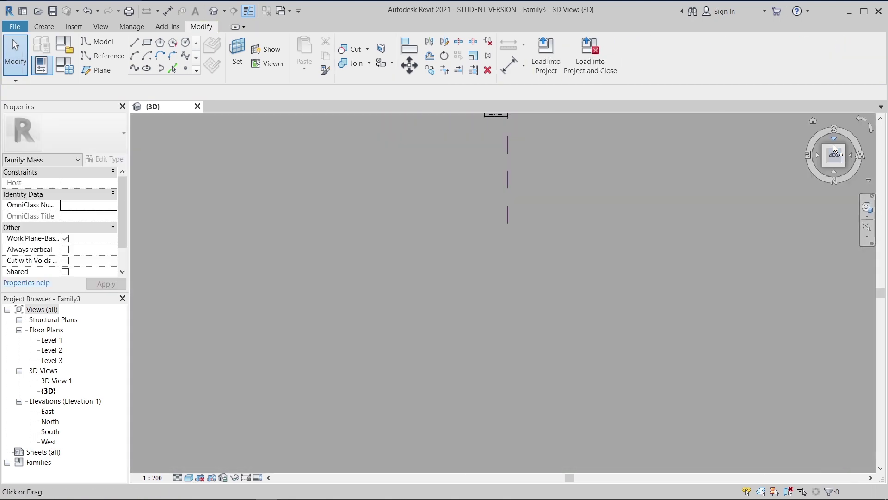
{"action": "left_click", "coordinate": [186, 43]}
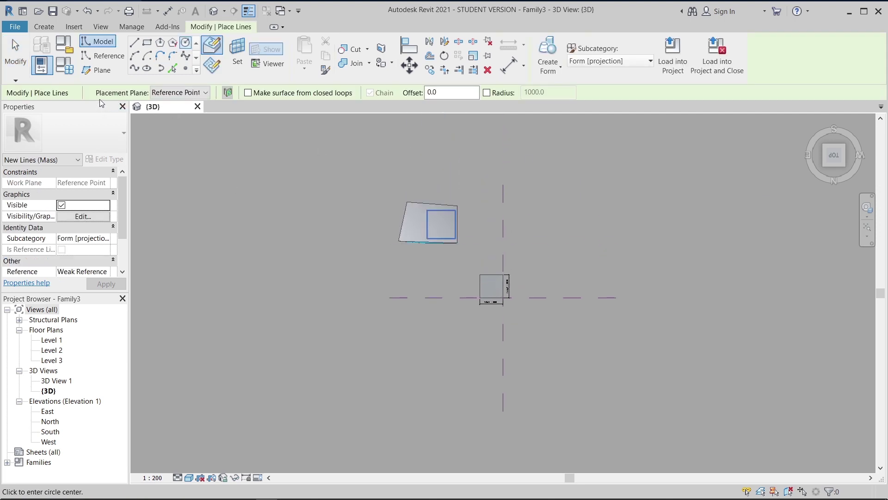
{"action": "left_click", "coordinate": [183, 94]}
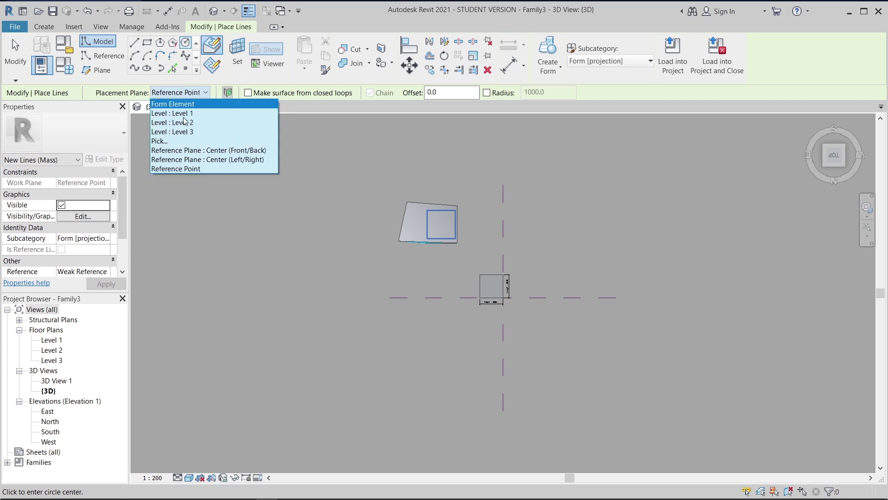
{"action": "left_click", "coordinate": [173, 115]}
{"action": "scroll", "coordinate": [472, 228], "scroll_direction": "up", "scroll_amount": 5}
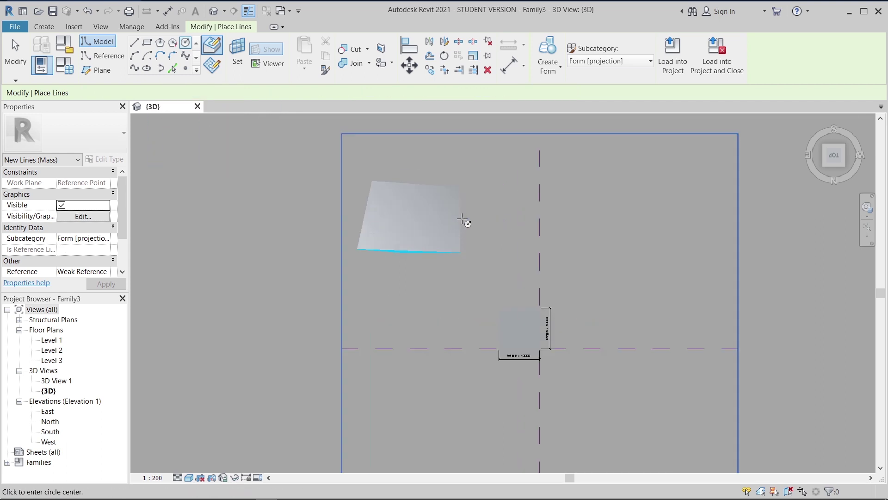
{"action": "left_click", "coordinate": [463, 215]}
{"action": "left_click", "coordinate": [488, 235]}
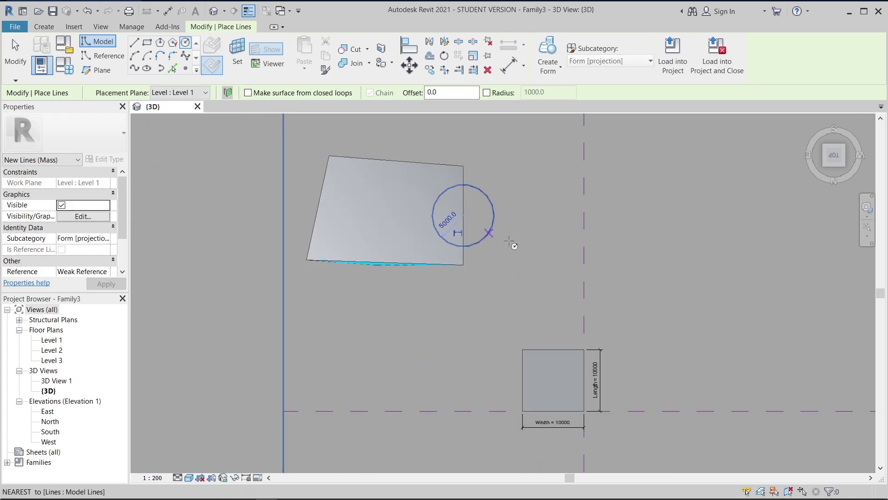
{"action": "key", "text": "Escape"}
{"action": "key", "text": "Escape"}
Step: Create a solid cylinder form from the circle on Level 1
{"action": "left_click", "coordinate": [491, 205]}
{"action": "left_click", "coordinate": [547, 56]}
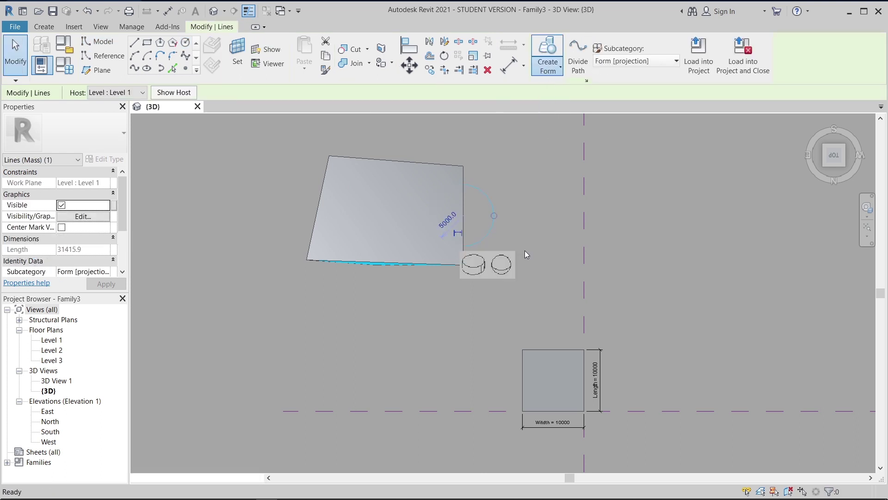
{"action": "left_click", "coordinate": [481, 271]}
Step: Raise the cylinder's top face to 6000 mm, level with the top edge of the adjoining block side
{"action": "scroll", "coordinate": [636, 285], "scroll_direction": "down", "scroll_amount": 2}
{"action": "middle_click_drag", "start_coordinate": [599, 270], "coordinate": [536, 219], "text": "shift"}
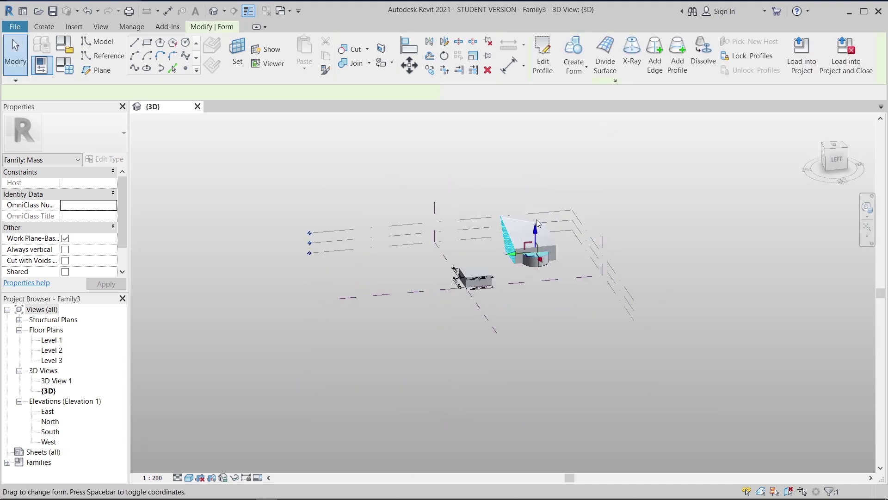
{"action": "scroll", "coordinate": [531, 277], "scroll_direction": "up", "scroll_amount": 4}
{"action": "left_click_drag", "start_coordinate": [545, 248], "coordinate": [546, 230]}
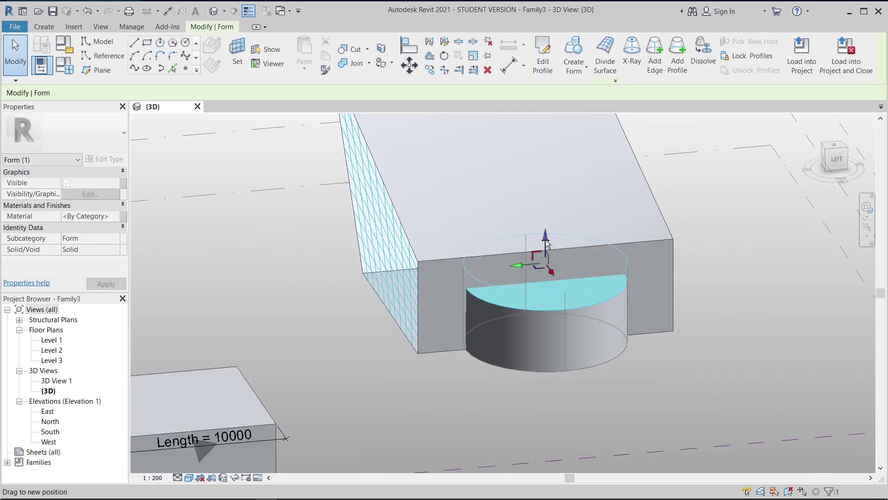
{"action": "left_click", "coordinate": [647, 376]}
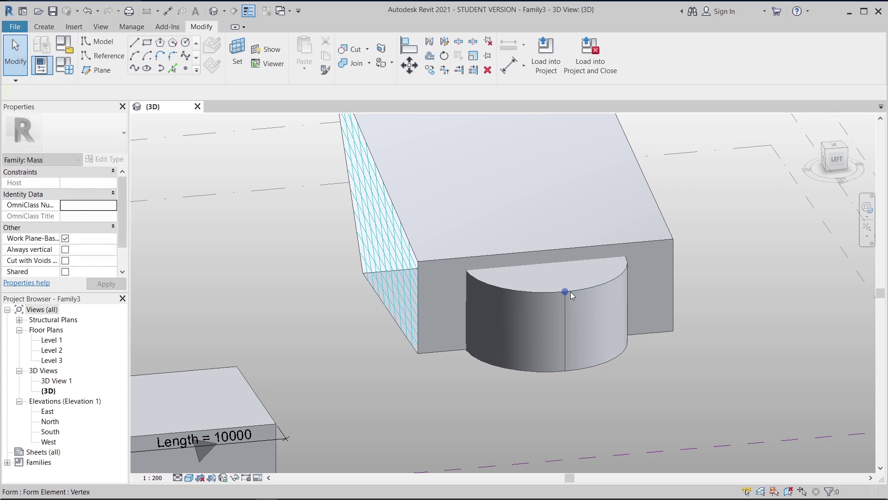
{"action": "key", "text": "Tab"}
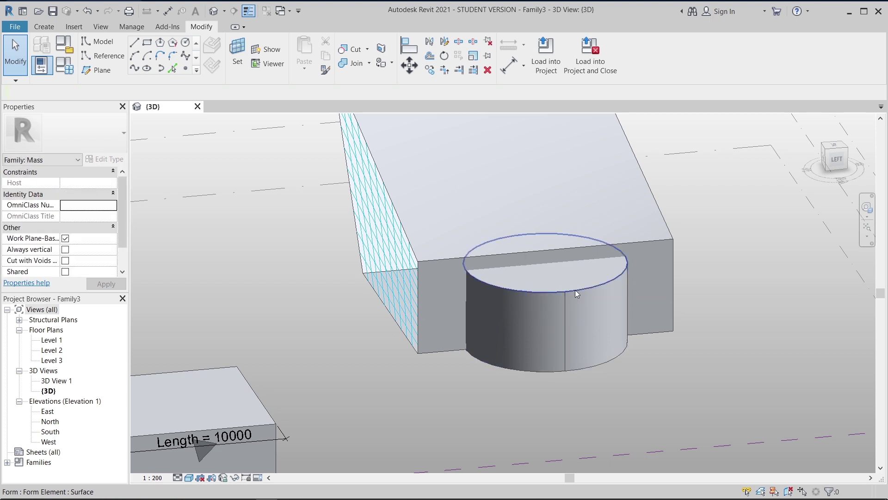
{"action": "left_click", "coordinate": [551, 241]}
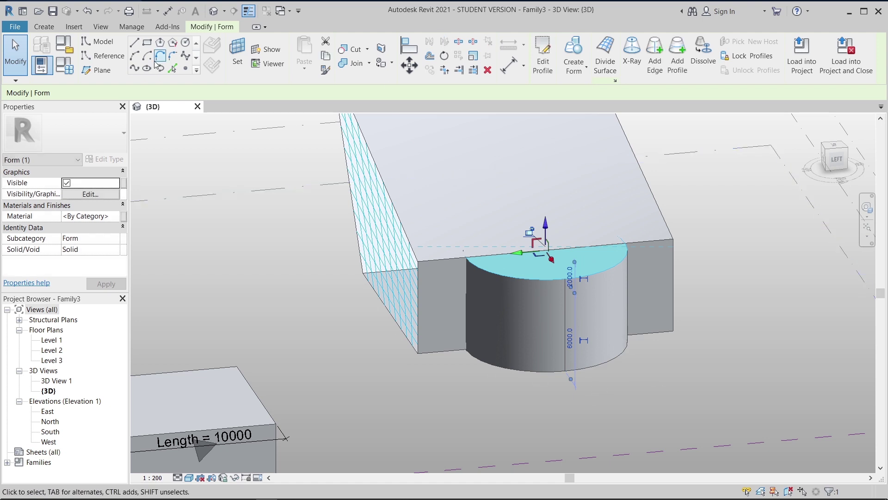
Step: Join the block and the cylinder into one combined geometry
{"action": "left_click", "coordinate": [354, 64]}
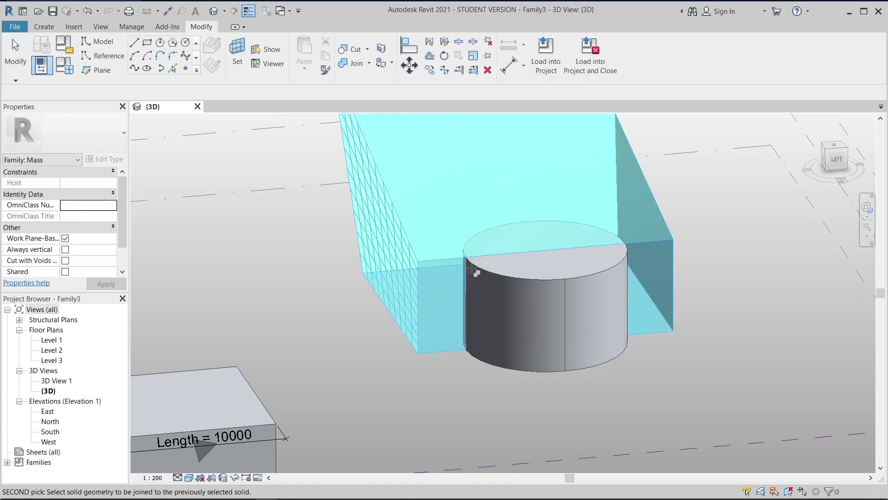
{"action": "key", "text": "Escape"}
{"action": "scroll", "coordinate": [479, 363], "scroll_direction": "down", "scroll_amount": 2}
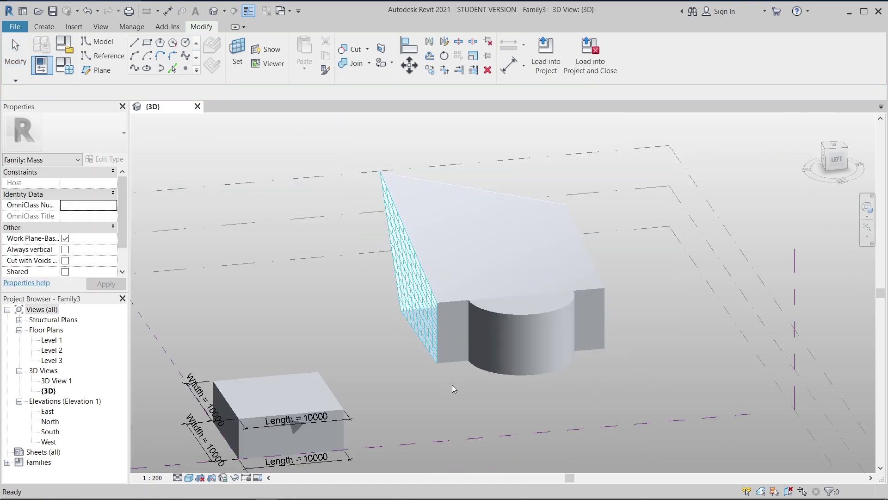
Step: Examine the joined block and cylinder, the divided face and the parametric block from all around
{"action": "scroll", "coordinate": [423, 428], "scroll_direction": "down", "scroll_amount": 2}
{"action": "middle_click_drag", "start_coordinate": [423, 428], "coordinate": [532, 394]}
{"action": "scroll", "coordinate": [465, 361], "scroll_direction": "up", "scroll_amount": 4}
{"action": "scroll", "coordinate": [546, 400], "scroll_direction": "down", "scroll_amount": 2}
{"action": "middle_click_drag", "start_coordinate": [546, 401], "coordinate": [602, 403]}
{"action": "middle_click_drag", "start_coordinate": [601, 403], "coordinate": [480, 359], "text": "shift"}
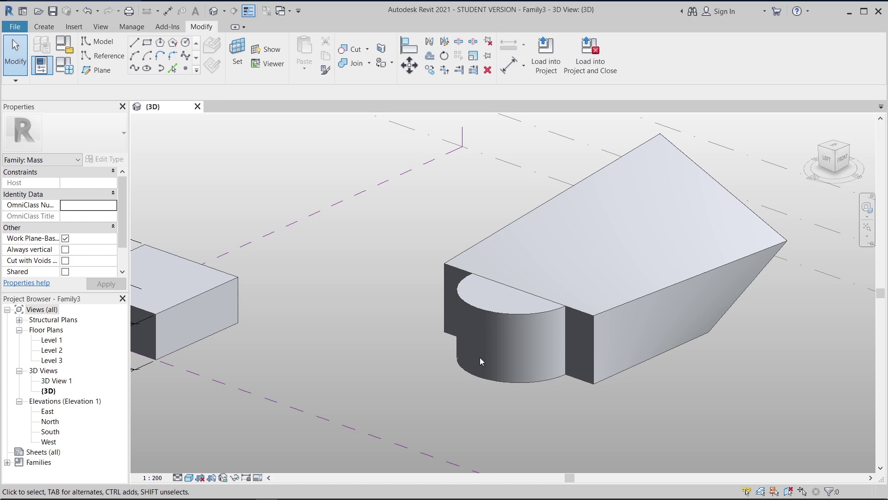
{"action": "scroll", "coordinate": [479, 357], "scroll_direction": "down", "scroll_amount": 5}
{"action": "middle_click_drag", "start_coordinate": [479, 357], "coordinate": [551, 293], "text": "shift"}
{"action": "scroll", "coordinate": [476, 351], "scroll_direction": "up", "scroll_amount": 6}
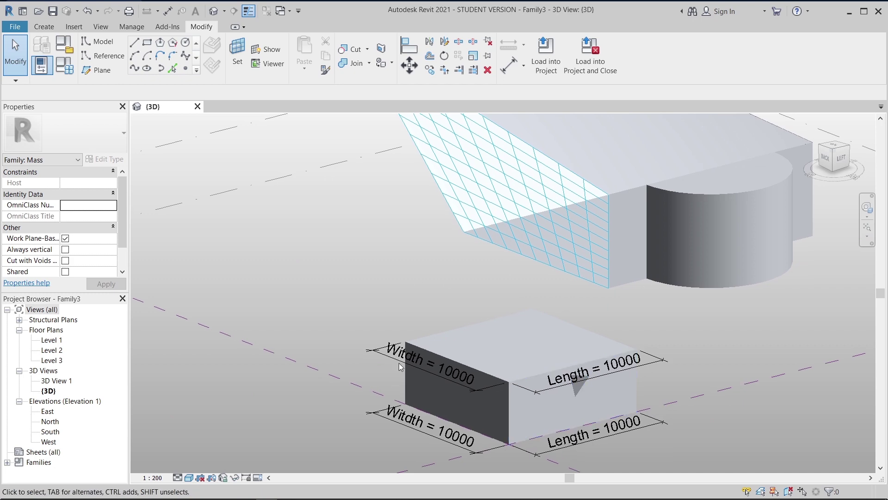
{"action": "middle_click_drag", "start_coordinate": [686, 300], "coordinate": [660, 398]}
{"action": "scroll", "coordinate": [481, 300], "scroll_direction": "down", "scroll_amount": 5}
{"action": "middle_click_drag", "start_coordinate": [409, 317], "coordinate": [454, 357], "text": "shift"}
{"action": "scroll", "coordinate": [463, 352], "scroll_direction": "up", "scroll_amount": 5}
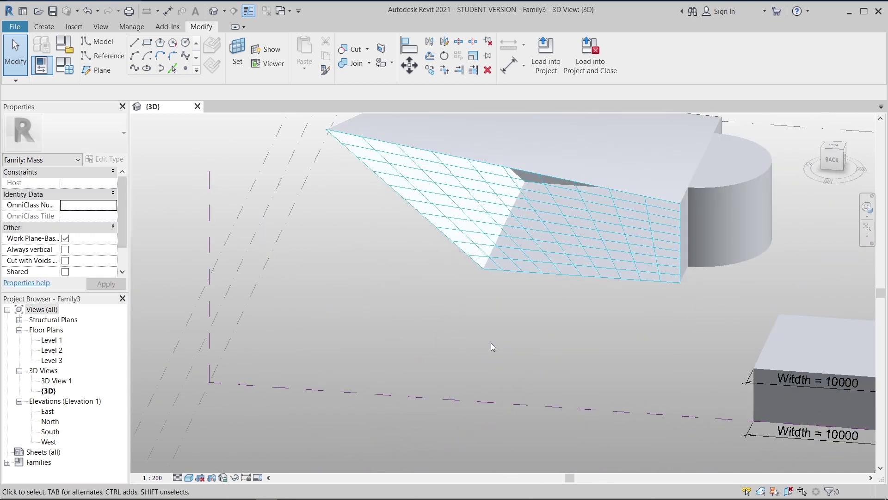
{"action": "scroll", "coordinate": [513, 354], "scroll_direction": "up", "scroll_amount": 2}
{"action": "scroll", "coordinate": [391, 356], "scroll_direction": "down", "scroll_amount": 2}
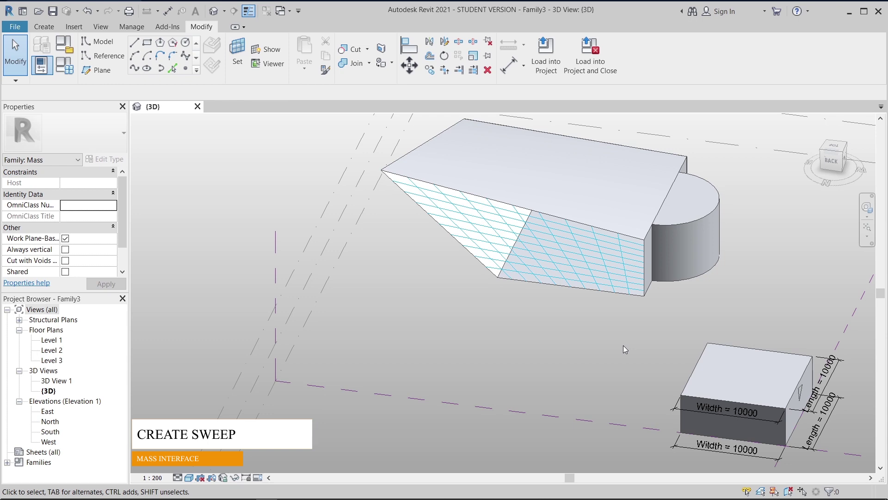
Step: Draw an S-shaped open spline through seven points on Level 1, in the empty area beside the divided face of the joined block
{"action": "left_click", "coordinate": [835, 150]}
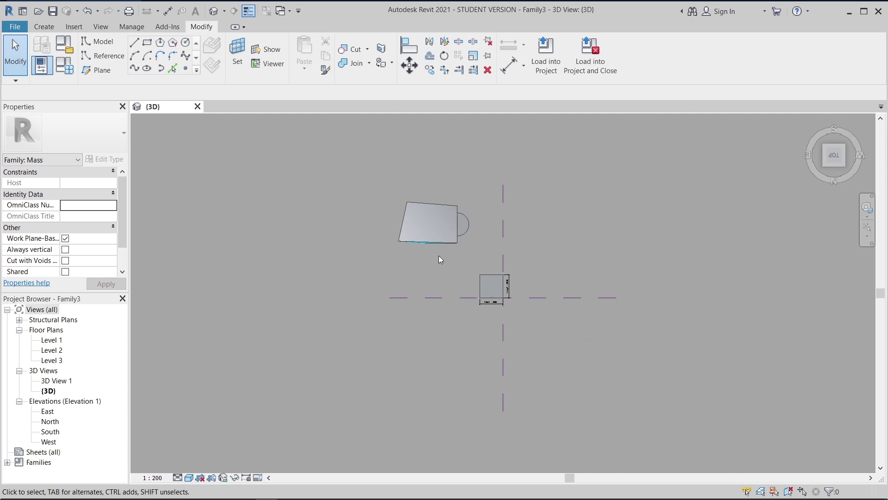
{"action": "scroll", "coordinate": [404, 263], "scroll_direction": "up", "scroll_amount": 6}
{"action": "middle_click_drag", "start_coordinate": [481, 287], "coordinate": [460, 303]}
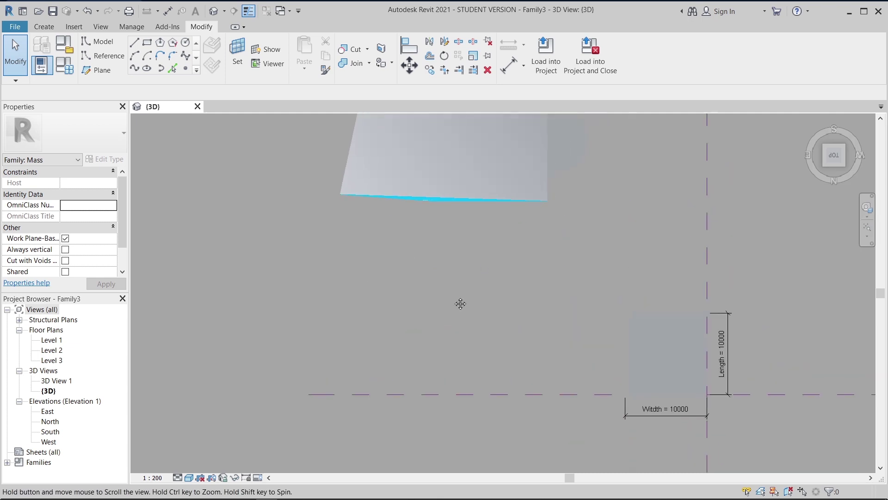
{"action": "left_click", "coordinate": [134, 68]}
{"action": "left_click", "coordinate": [171, 93]}
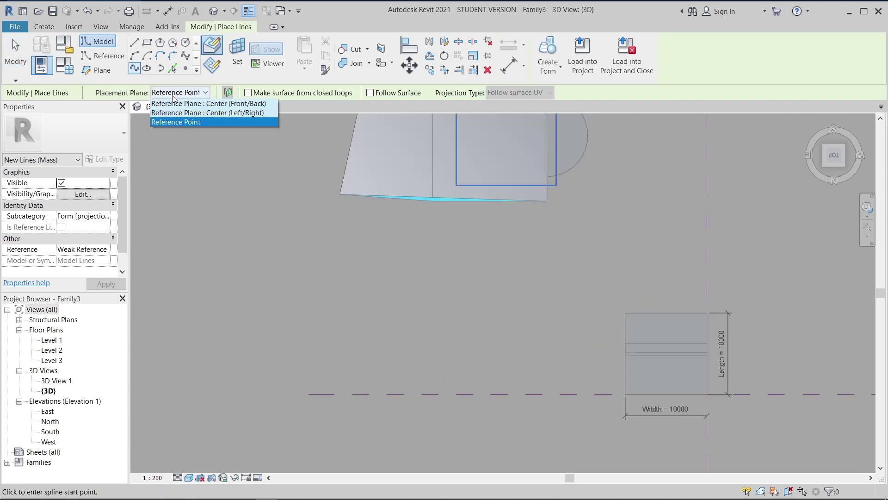
{"action": "left_click", "coordinate": [170, 114]}
{"action": "scroll", "coordinate": [387, 354], "scroll_direction": "up", "scroll_amount": 2}
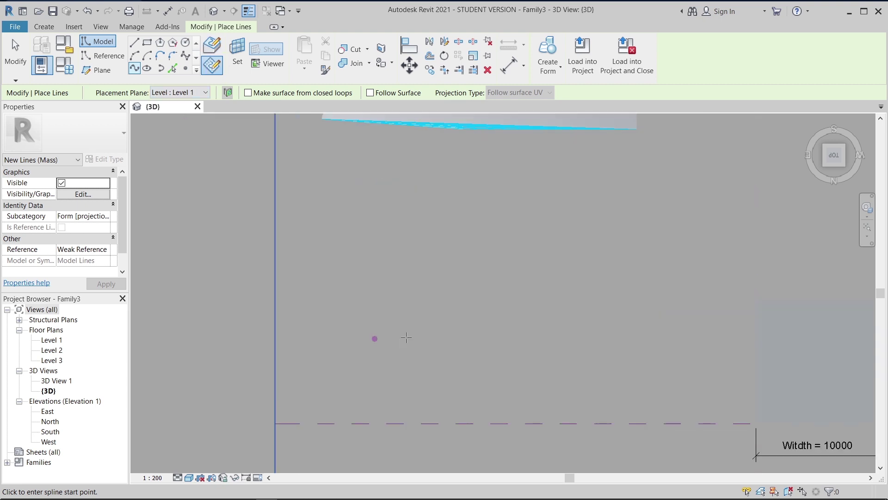
{"action": "left_click", "coordinate": [406, 343]}
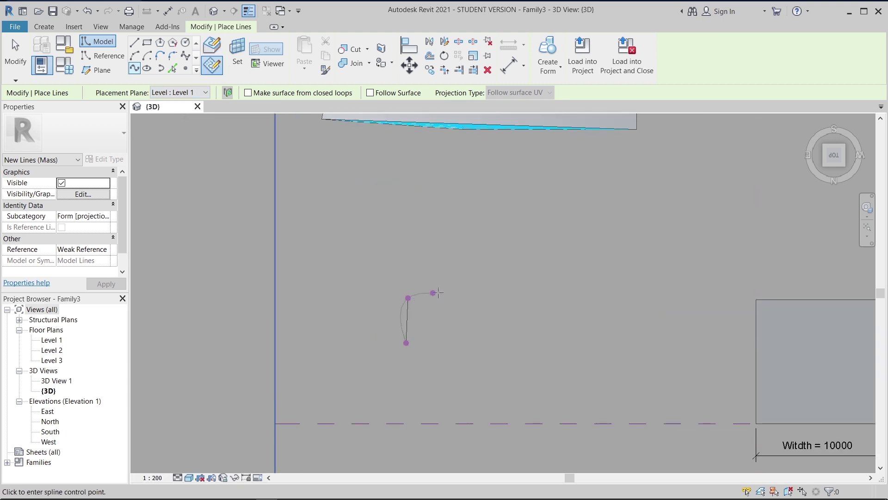
{"action": "left_click", "coordinate": [483, 299]}
{"action": "key", "text": "Escape"}
{"action": "left_click", "coordinate": [496, 285]}
{"action": "left_click", "coordinate": [509, 256]}
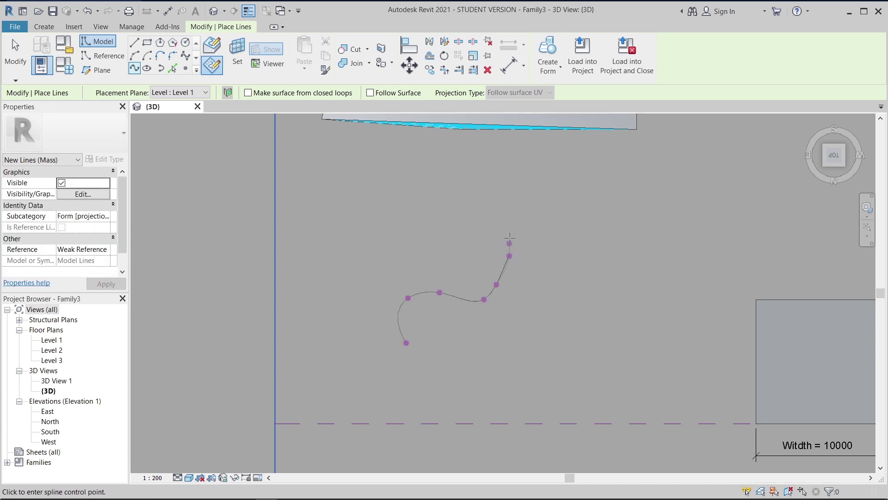
{"action": "left_click", "coordinate": [507, 224]}
{"action": "key", "text": "Escape"}
{"action": "key", "text": "Escape"}
Step: Draw a triangle centred on the spline's start point, on that point's own work plane across the curve
{"action": "scroll", "coordinate": [527, 264], "scroll_direction": "down", "scroll_amount": 5}
{"action": "middle_click_drag", "start_coordinate": [536, 334], "coordinate": [617, 356], "text": "shift"}
{"action": "scroll", "coordinate": [500, 389], "scroll_direction": "up", "scroll_amount": 7}
{"action": "scroll", "coordinate": [662, 348], "scroll_direction": "down", "scroll_amount": 3}
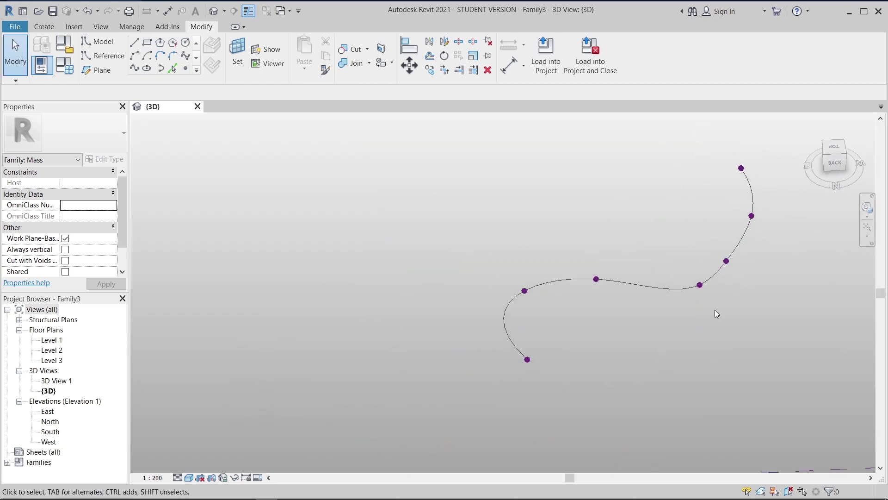
{"action": "middle_click_drag", "start_coordinate": [659, 326], "coordinate": [539, 450], "text": "shift"}
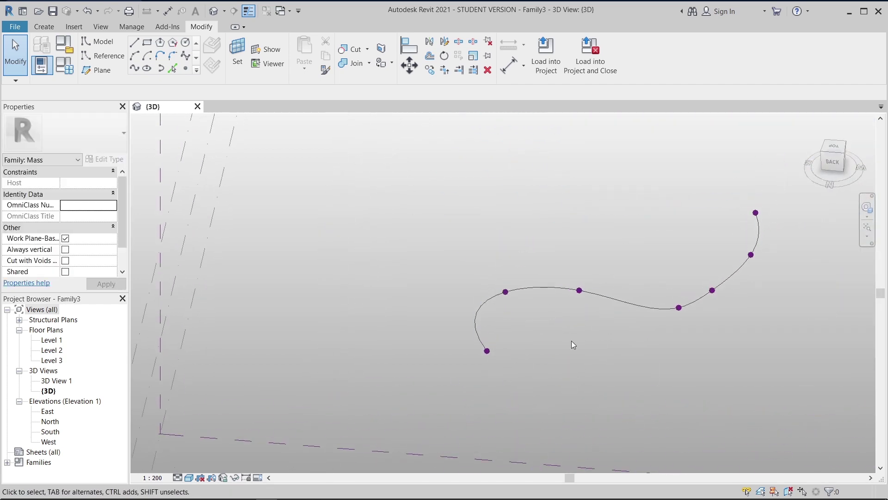
{"action": "middle_click_drag", "start_coordinate": [606, 277], "coordinate": [558, 282]}
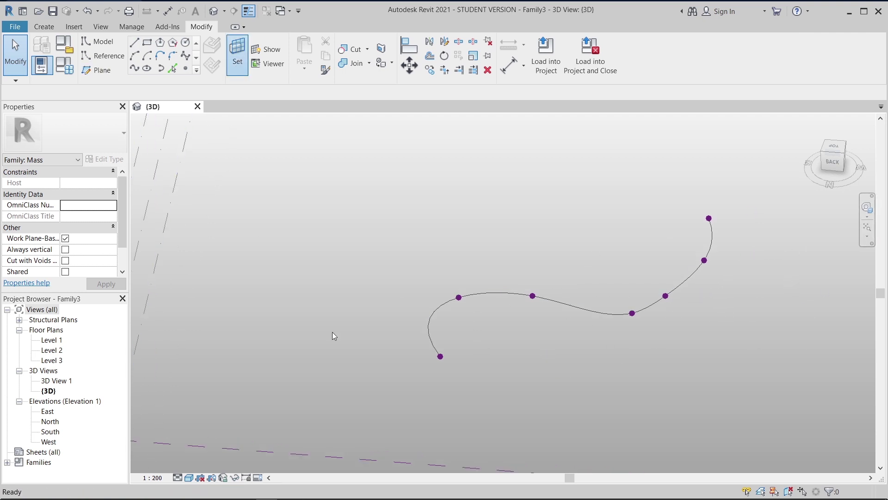
{"action": "left_click", "coordinate": [439, 359]}
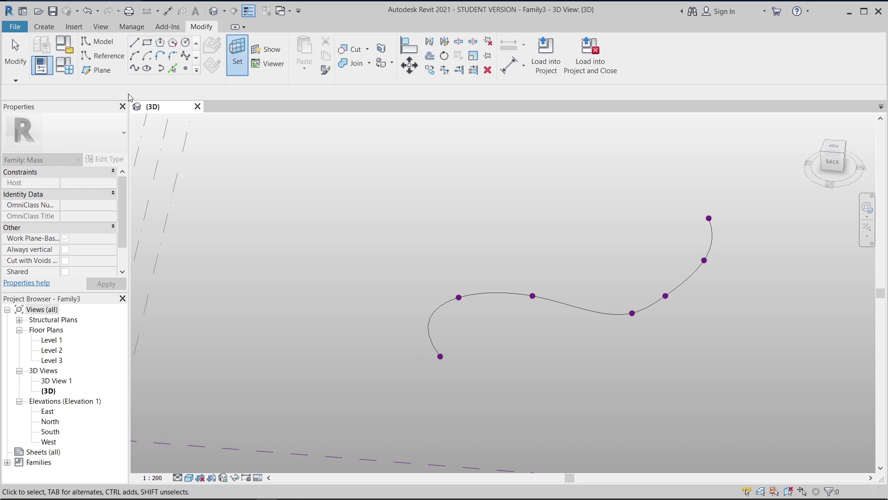
{"action": "key", "text": "l"}
{"action": "key", "text": "i"}
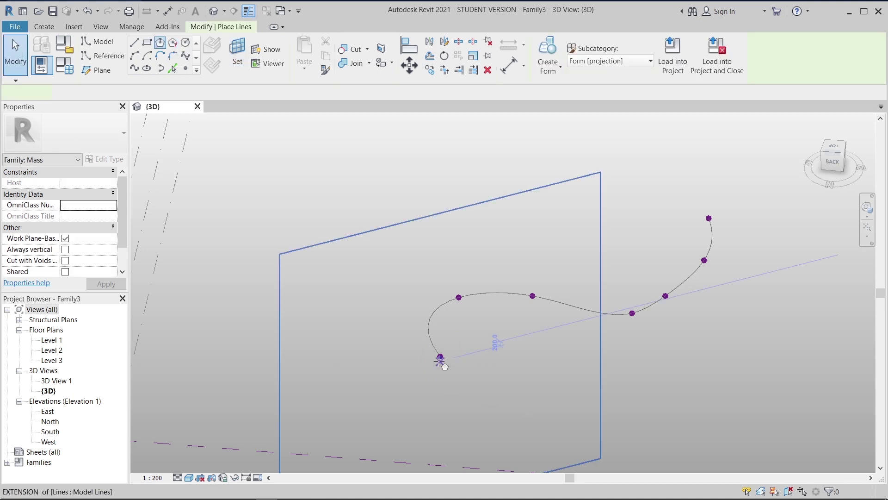
{"action": "left_click", "coordinate": [440, 372]}
Step: Draw a triangle of about 900 mm radius centred on the spline's second point, on that point's work plane
{"action": "left_click", "coordinate": [237, 56]}
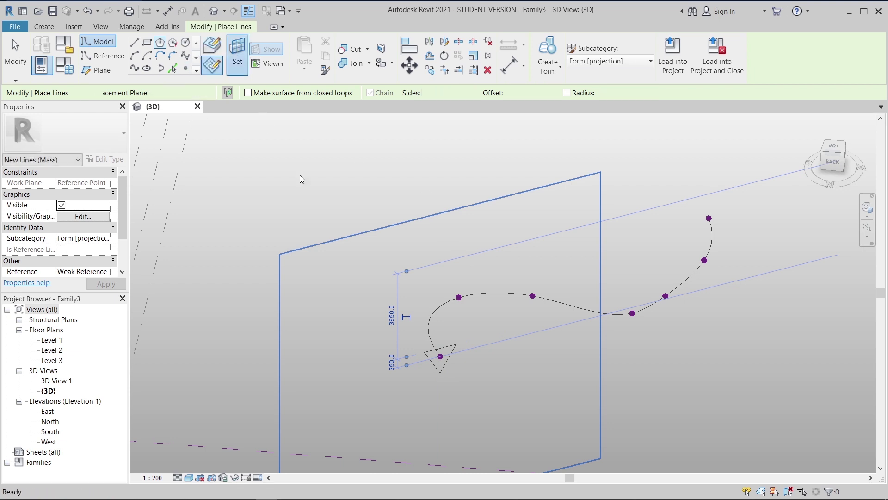
{"action": "left_click", "coordinate": [458, 299]}
{"action": "key", "text": "l"}
{"action": "key", "text": "i"}
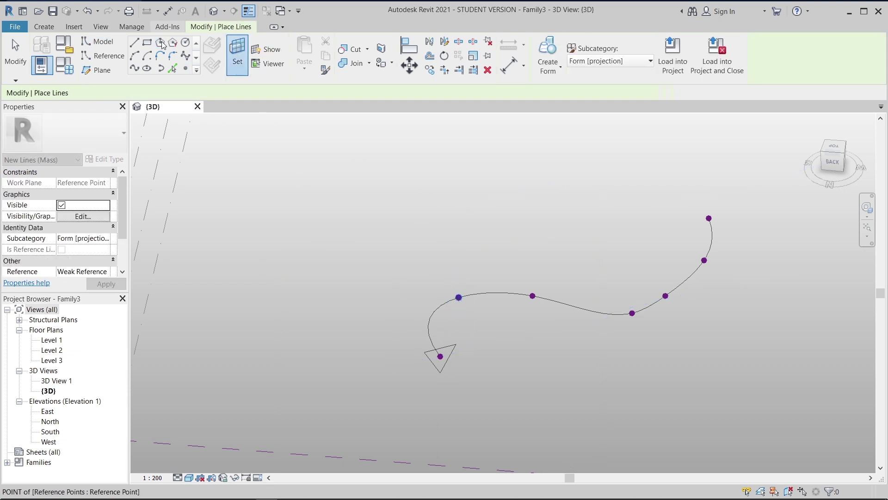
{"action": "left_click", "coordinate": [457, 287]}
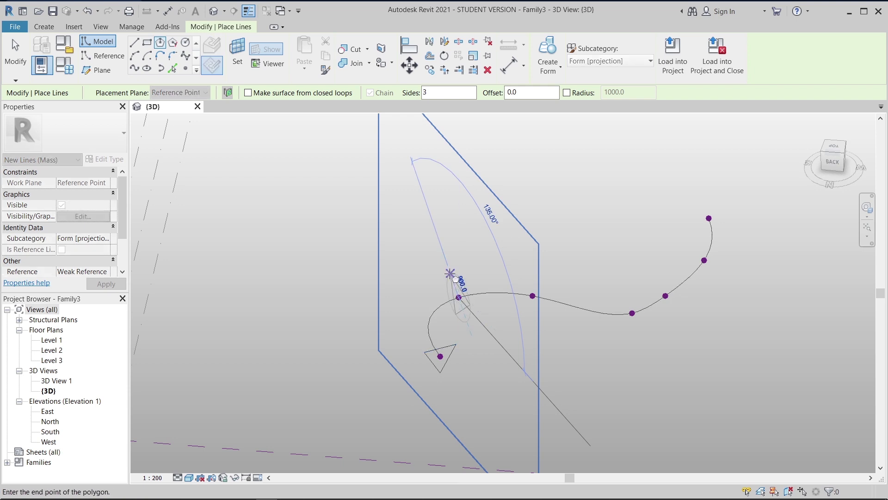
{"action": "left_click", "coordinate": [451, 274]}
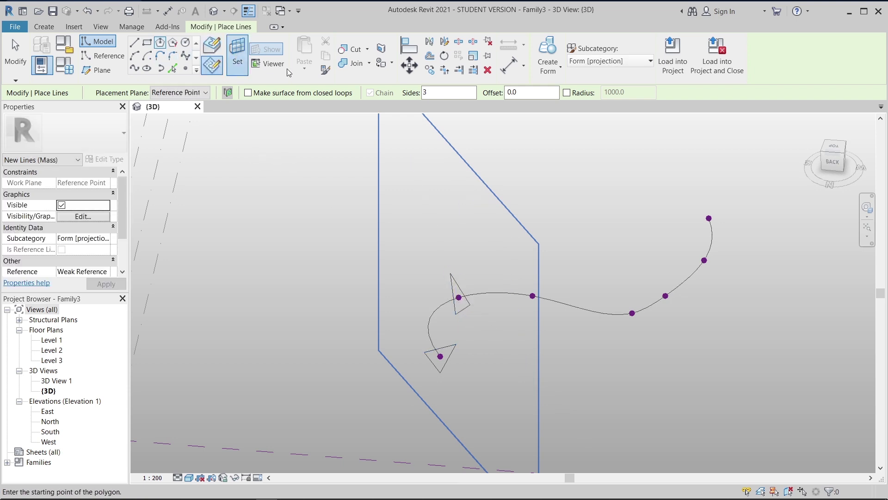
Step: Draw a triangle centred on the spline's third point, using that point's work plane
{"action": "key", "text": "Escape"}
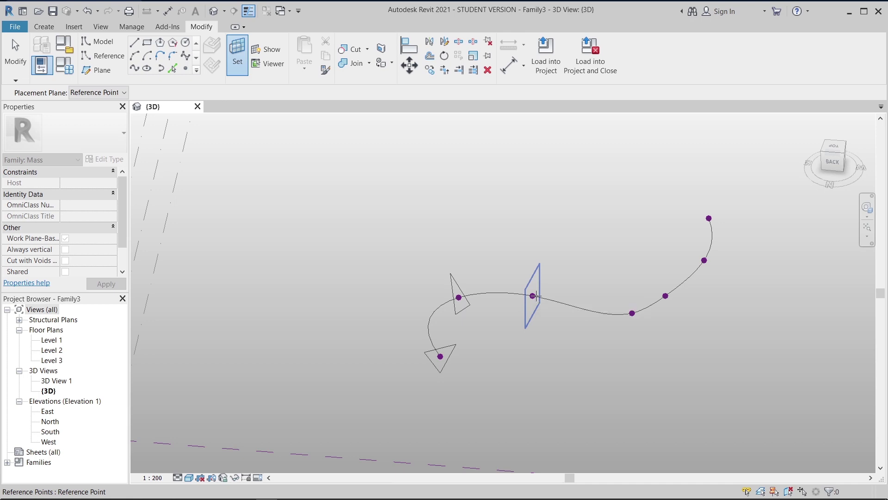
{"action": "left_click", "coordinate": [537, 296]}
{"action": "middle_click_drag", "start_coordinate": [412, 326], "coordinate": [503, 353], "text": "shift"}
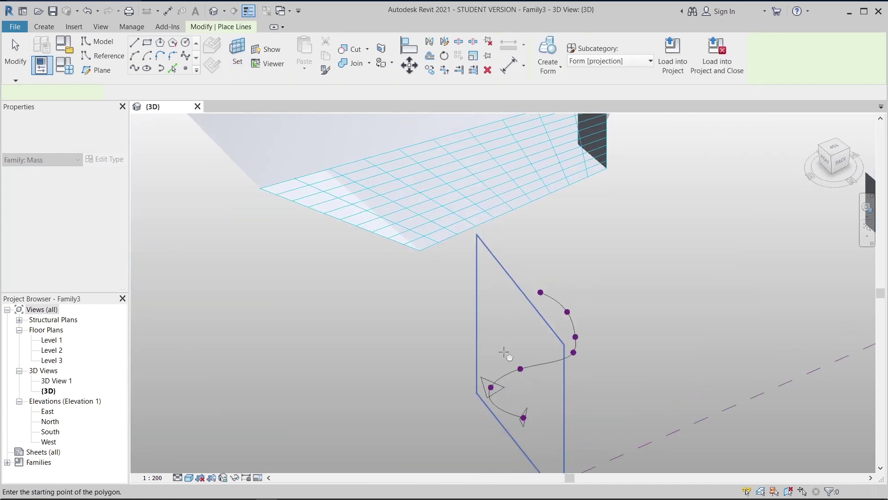
{"action": "scroll", "coordinate": [503, 357], "scroll_direction": "up", "scroll_amount": 4}
{"action": "left_click", "coordinate": [544, 280]}
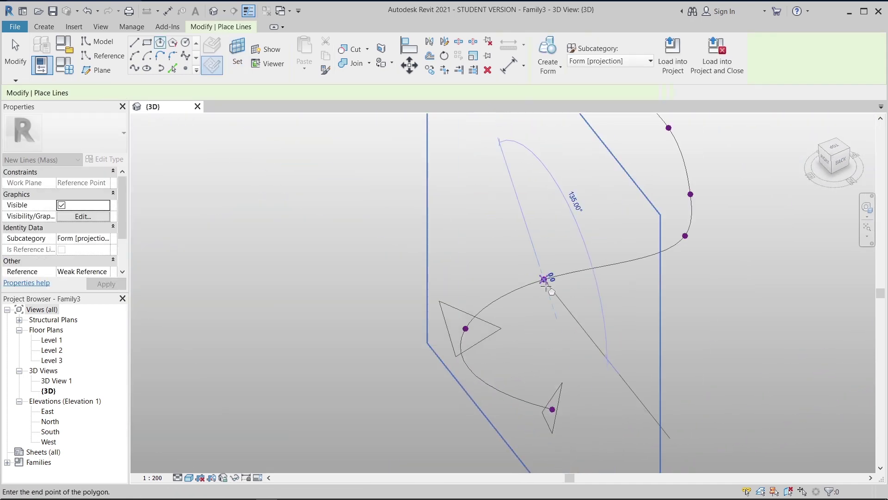
{"action": "left_click", "coordinate": [556, 309]}
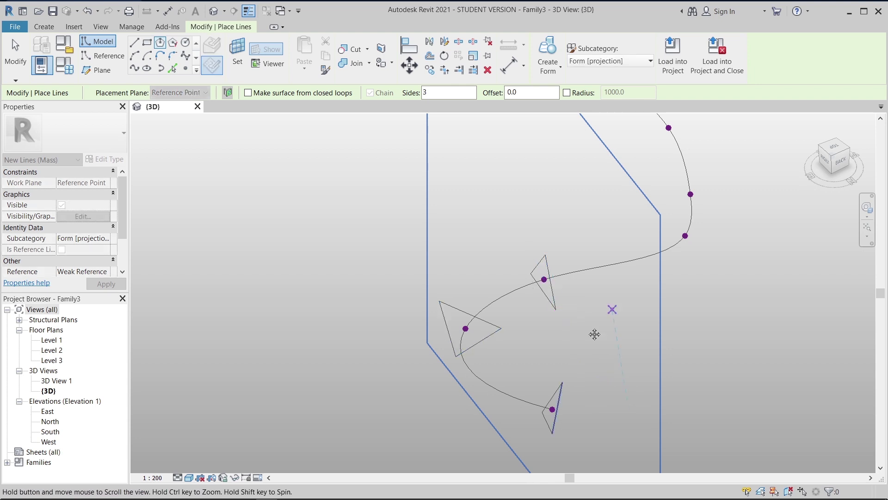
{"action": "middle_click_drag", "start_coordinate": [611, 323], "coordinate": [516, 385]}
Step: Draw a circle of about 400 mm radius around the spline's fourth point, on that point's work plane
{"action": "left_click", "coordinate": [237, 56]}
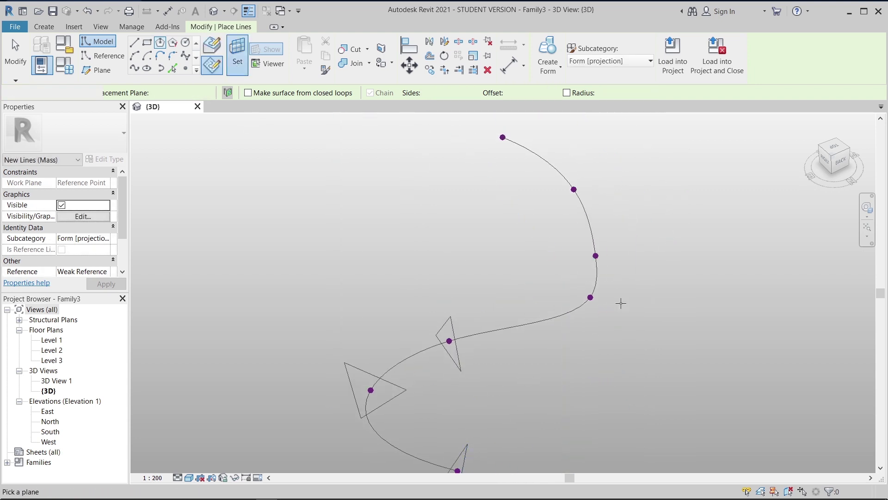
{"action": "left_click", "coordinate": [590, 297]}
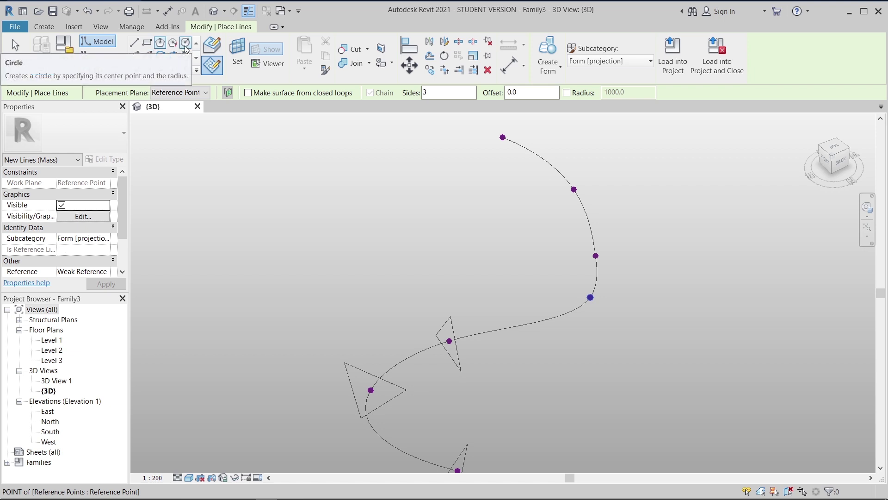
{"action": "left_click", "coordinate": [185, 46]}
{"action": "left_click", "coordinate": [591, 298]}
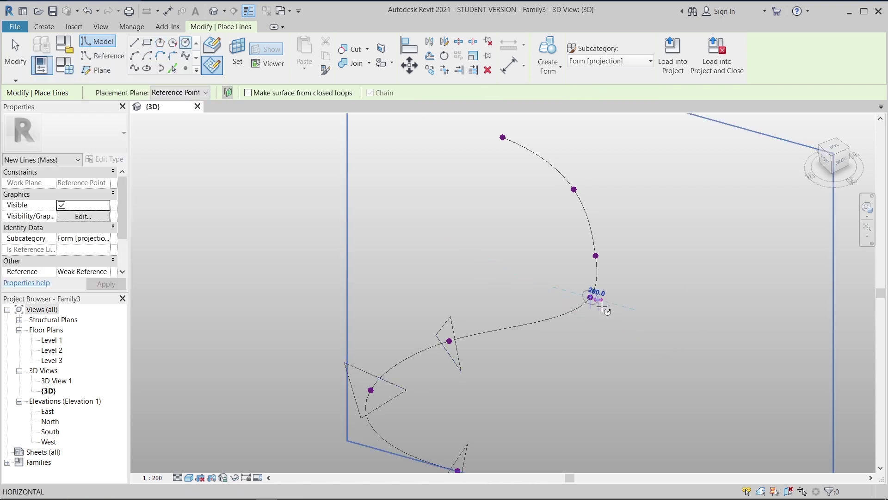
{"action": "left_click", "coordinate": [604, 308]}
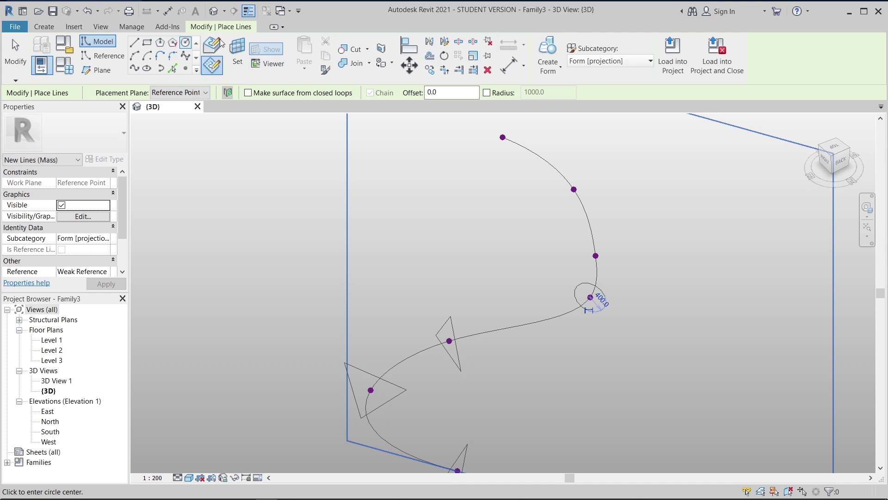
{"action": "key", "text": "Escape"}
{"action": "key", "text": "Escape"}
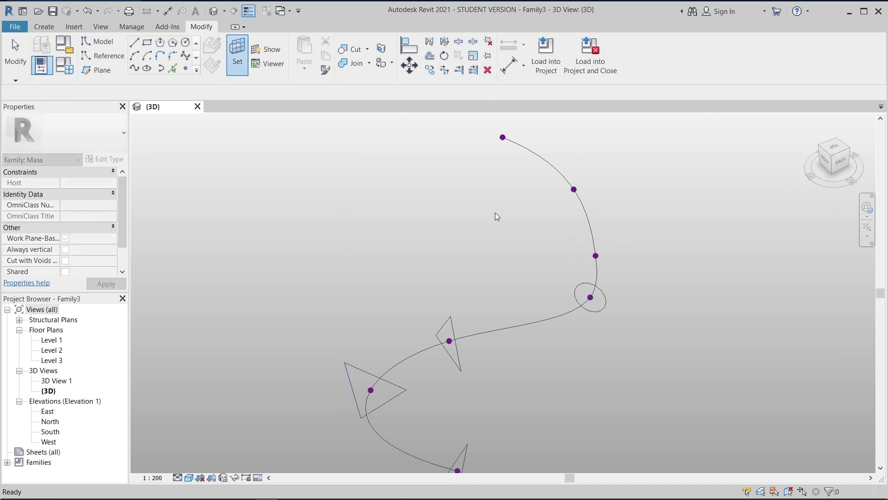
Step: Draw a circle around the spline's fifth point on its work plane, clearly larger than the one at the fourth point
{"action": "key", "text": "Return"}
{"action": "left_click", "coordinate": [596, 255]}
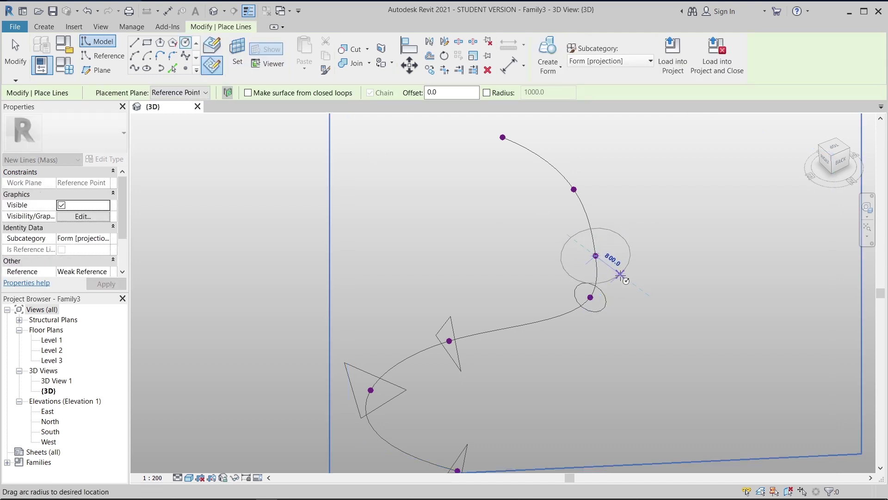
{"action": "left_click", "coordinate": [617, 272]}
{"action": "key", "text": "Escape"}
{"action": "key", "text": "Escape"}
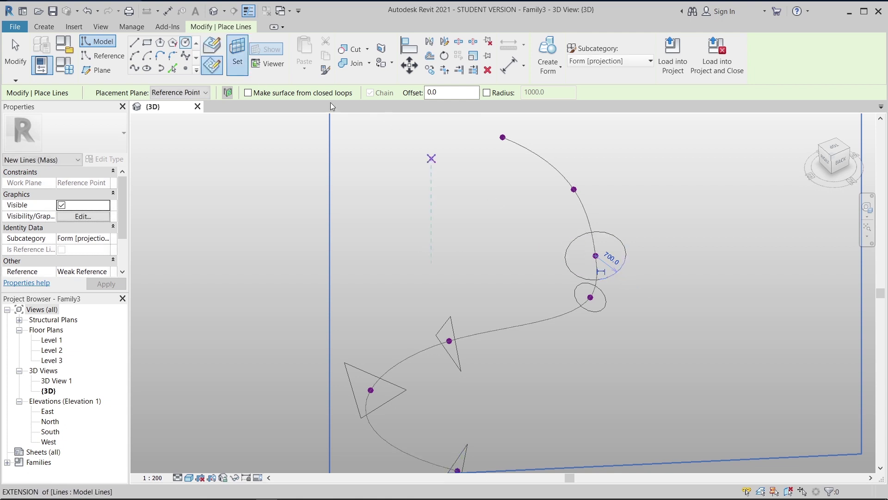
Step: Draw a circle of about 300 mm radius around the spline's sixth point, on that point's work plane
{"action": "key", "text": "Return"}
{"action": "left_click", "coordinate": [574, 189]}
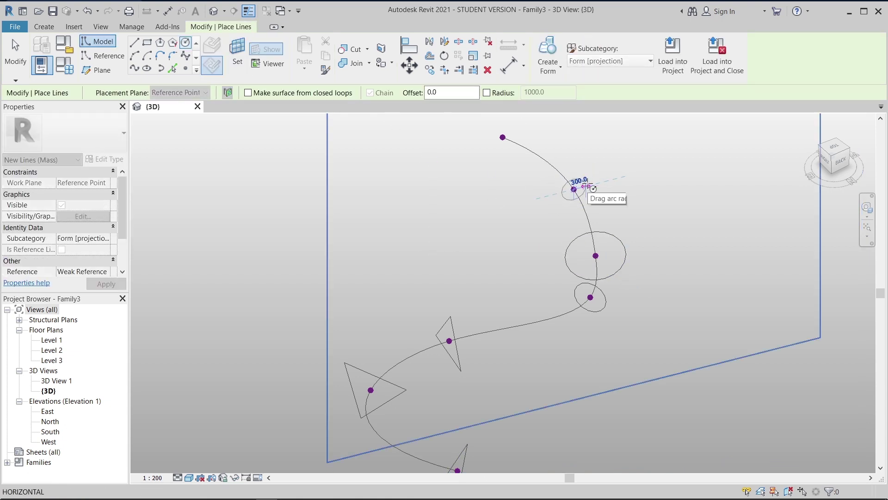
{"action": "left_click", "coordinate": [584, 188]}
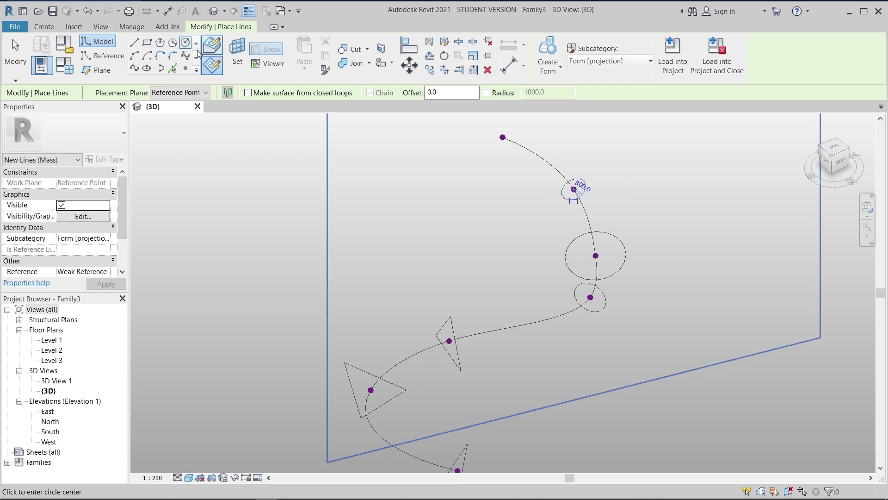
Step: Draw a triangle of about 500 mm radius centred on the spline's end point, on that point's work plane
{"action": "left_click", "coordinate": [243, 57]}
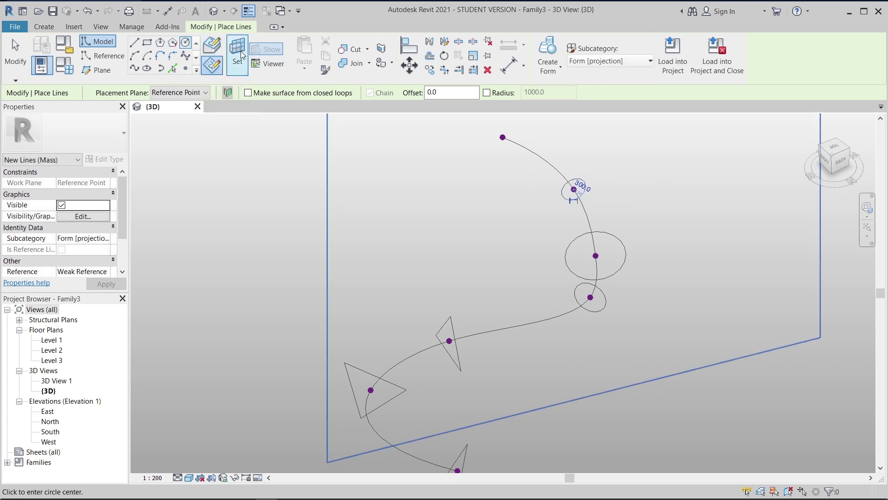
{"action": "left_click", "coordinate": [503, 137]}
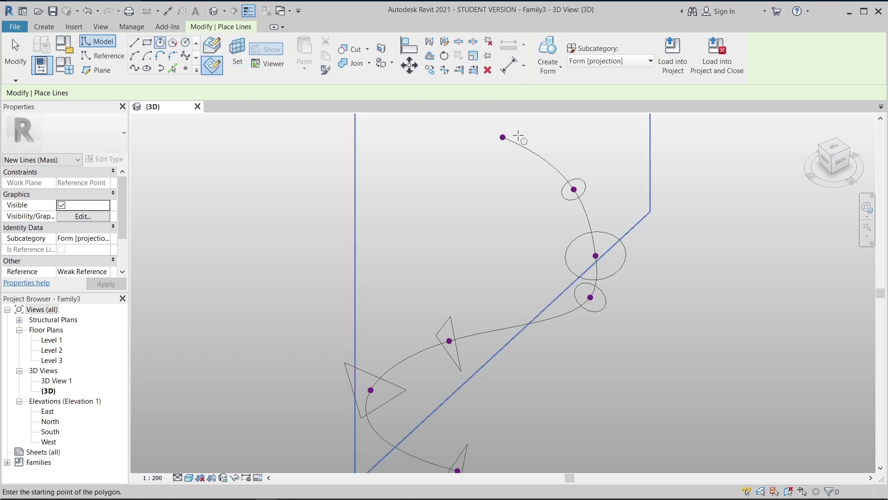
{"action": "left_click", "coordinate": [503, 137]}
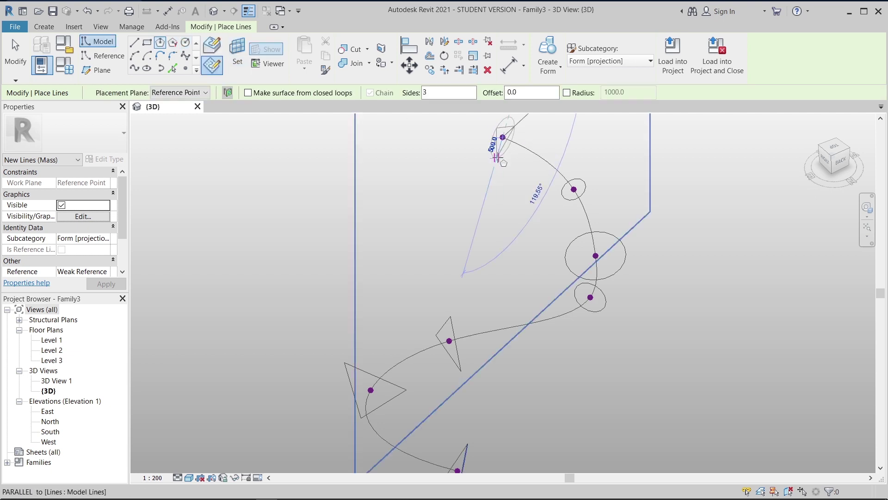
{"action": "key", "text": "Escape"}
{"action": "key", "text": "Escape"}
{"action": "scroll", "coordinate": [521, 256], "scroll_direction": "down", "scroll_amount": 3}
{"action": "middle_click_drag", "start_coordinate": [657, 350], "coordinate": [601, 354]}
{"action": "scroll", "coordinate": [564, 296], "scroll_direction": "down", "scroll_amount": 4}
{"action": "middle_click_drag", "start_coordinate": [597, 361], "coordinate": [642, 284]}
{"action": "scroll", "coordinate": [542, 311], "scroll_direction": "up", "scroll_amount": 4}
{"action": "middle_click_drag", "start_coordinate": [557, 311], "coordinate": [560, 313]}
{"action": "scroll", "coordinate": [592, 351], "scroll_direction": "down", "scroll_amount": 5}
{"action": "left_click_drag", "start_coordinate": [706, 215], "coordinate": [412, 390]}
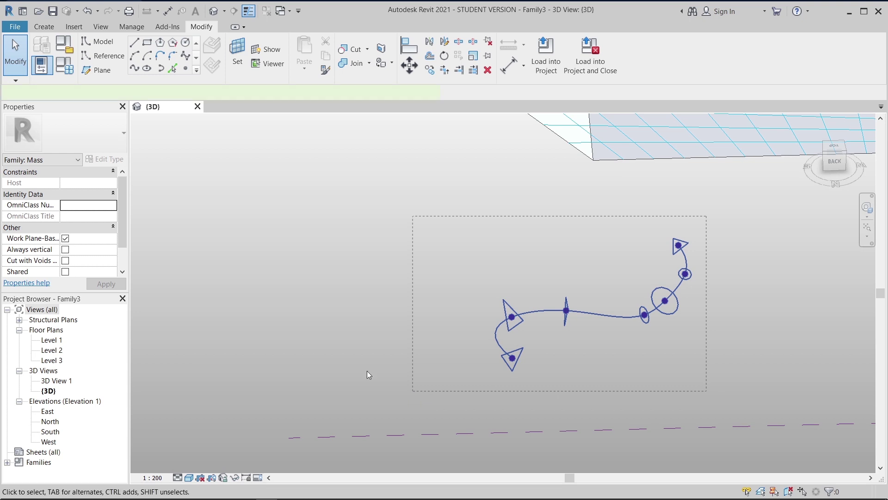
Step: Create a solid form from the four triangle and three circle profiles along the spline
{"action": "scroll", "coordinate": [535, 351], "scroll_direction": "up", "scroll_amount": 2}
{"action": "left_click", "coordinate": [530, 350]}
{"action": "left_click", "coordinate": [522, 344]}
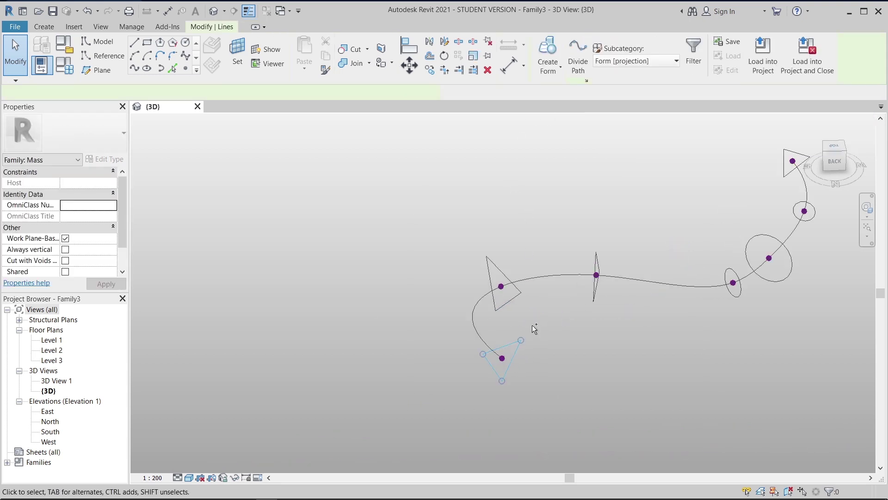
{"action": "left_click", "coordinate": [518, 300], "text": "ctrl"}
{"action": "left_click", "coordinate": [594, 296], "text": "ctrl"}
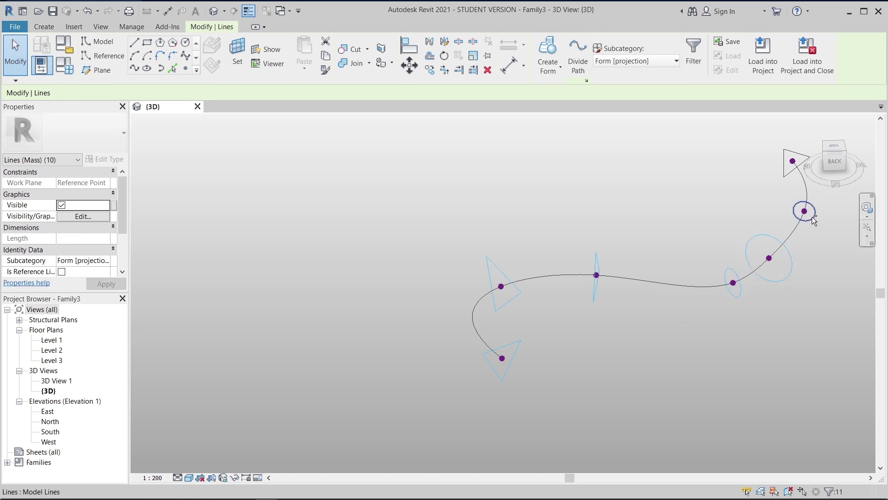
{"action": "middle_click_drag", "start_coordinate": [814, 277], "coordinate": [710, 347]}
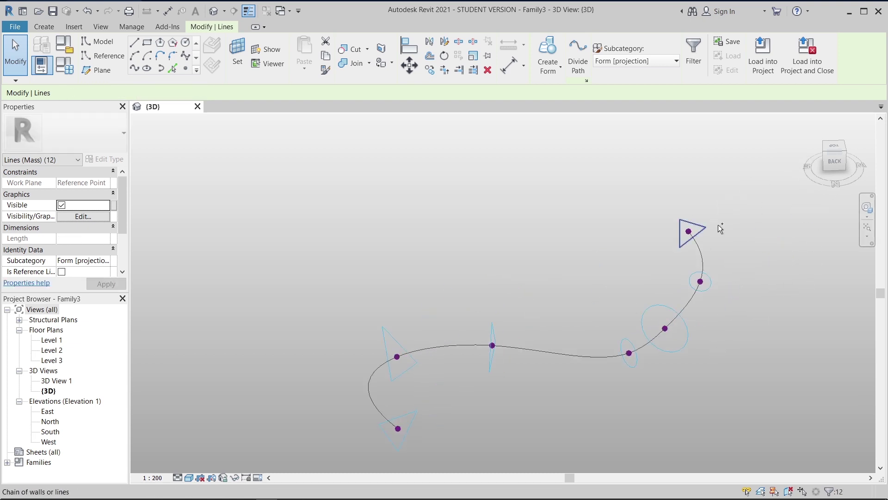
{"action": "left_click", "coordinate": [558, 67]}
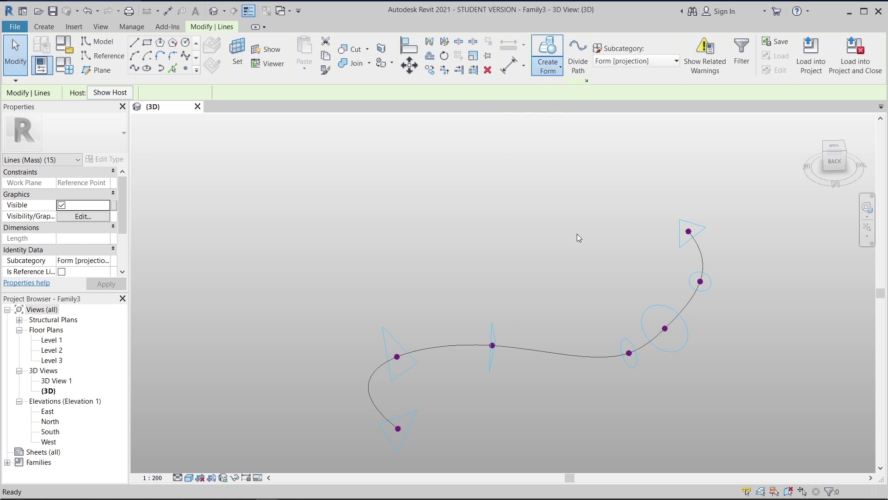
Step: Examine the form made from the triangle and circle profiles from several sides
{"action": "middle_click_drag", "start_coordinate": [578, 234], "coordinate": [573, 359], "text": "shift"}
{"action": "scroll", "coordinate": [572, 356], "scroll_direction": "up", "scroll_amount": 5}
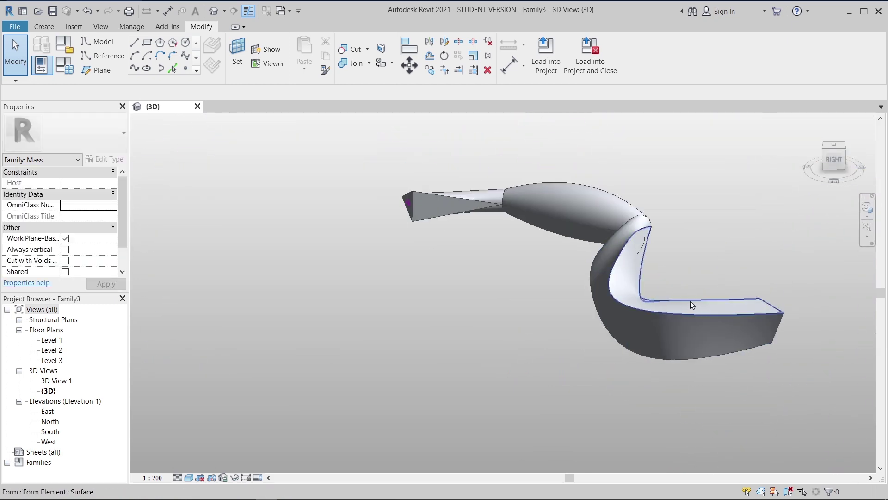
{"action": "scroll", "coordinate": [690, 301], "scroll_direction": "down", "scroll_amount": 4}
{"action": "middle_click_drag", "start_coordinate": [689, 305], "coordinate": [448, 277], "text": "shift"}
{"action": "scroll", "coordinate": [448, 277], "scroll_direction": "up", "scroll_amount": 5}
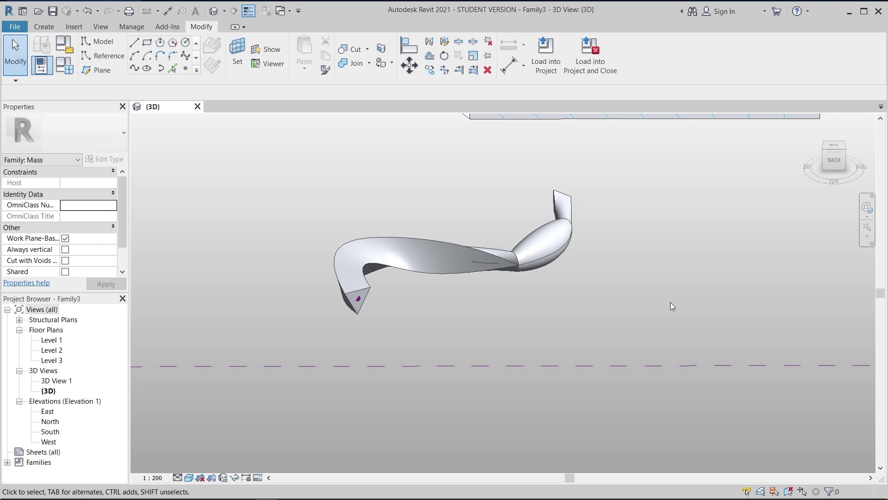
{"action": "middle_click_drag", "start_coordinate": [646, 283], "coordinate": [501, 368], "text": "shift"}
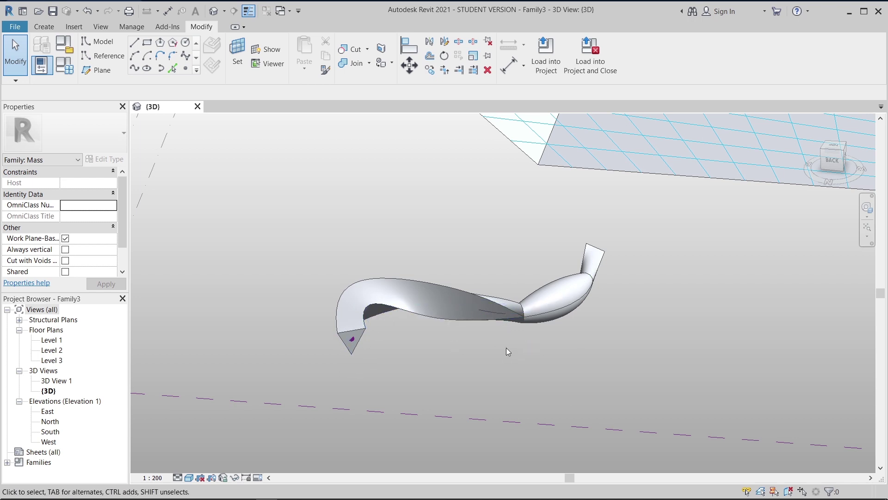
{"action": "scroll", "coordinate": [506, 348], "scroll_direction": "down", "scroll_amount": 4}
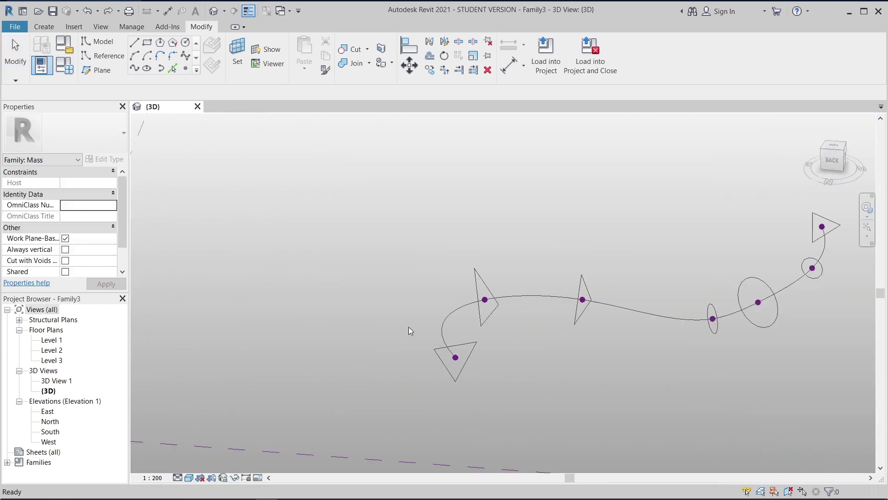
Step: Undo the form and delete the three circle profiles around the spline's fourth, fifth and sixth points
{"action": "scroll", "coordinate": [600, 379], "scroll_direction": "up", "scroll_amount": 4}
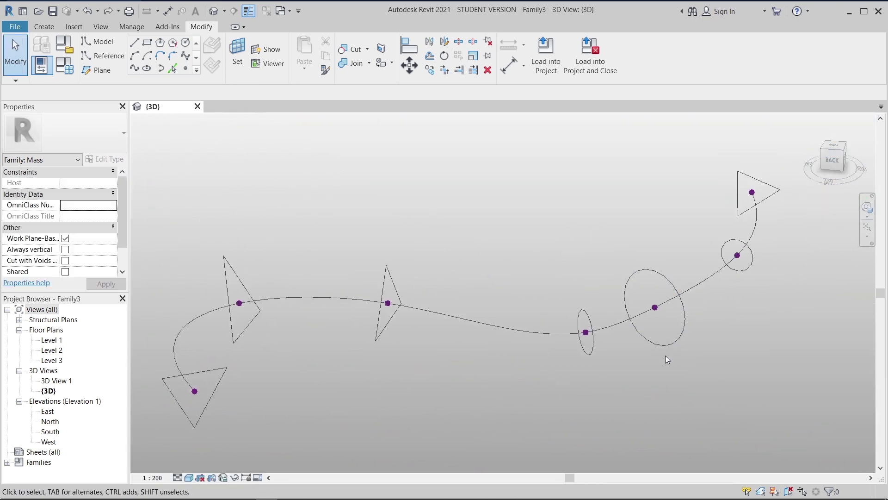
{"action": "key", "text": "d"}
{"action": "key", "text": "e"}
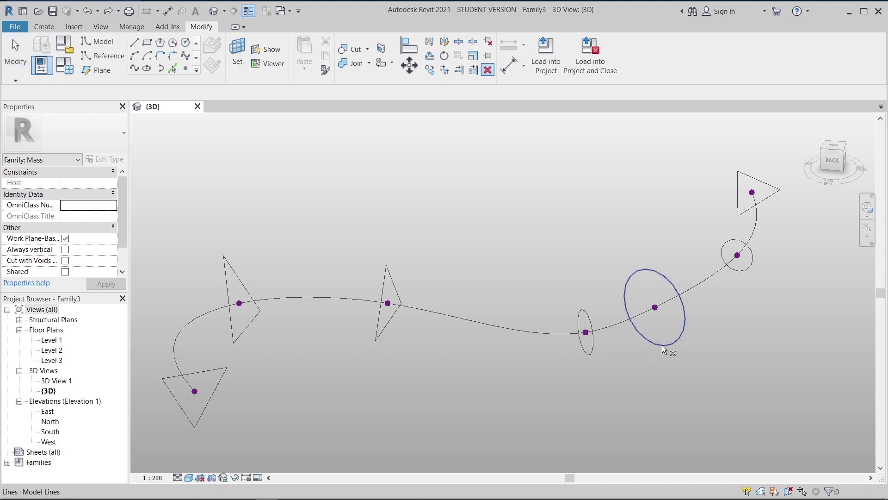
{"action": "key", "text": "Escape"}
{"action": "left_click", "coordinate": [664, 338]}
{"action": "key", "text": "Delete"}
{"action": "left_click", "coordinate": [592, 343]}
{"action": "key", "text": "Delete"}
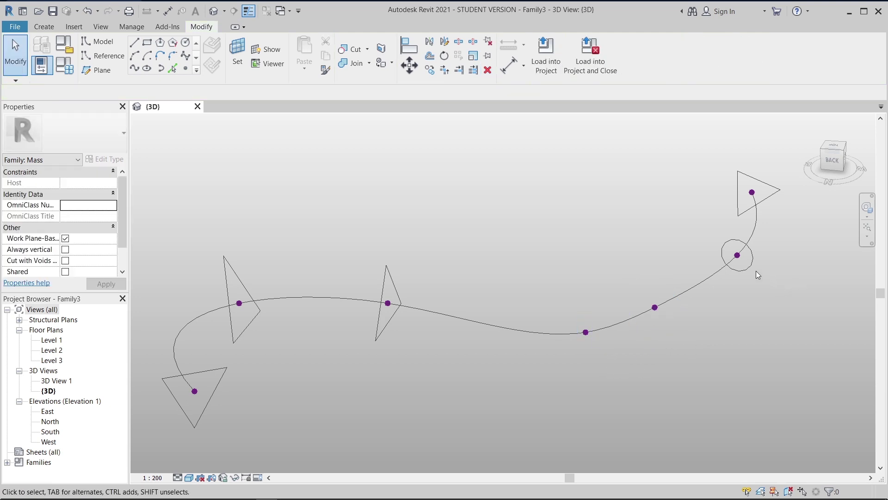
{"action": "key", "text": "Delete"}
Step: Create a solid form from the four remaining triangle profiles and check its shape from several sides
{"action": "left_click", "coordinate": [389, 274], "text": "ctrl"}
{"action": "left_click", "coordinate": [239, 278], "text": "ctrl"}
{"action": "left_click", "coordinate": [195, 374], "text": "ctrl"}
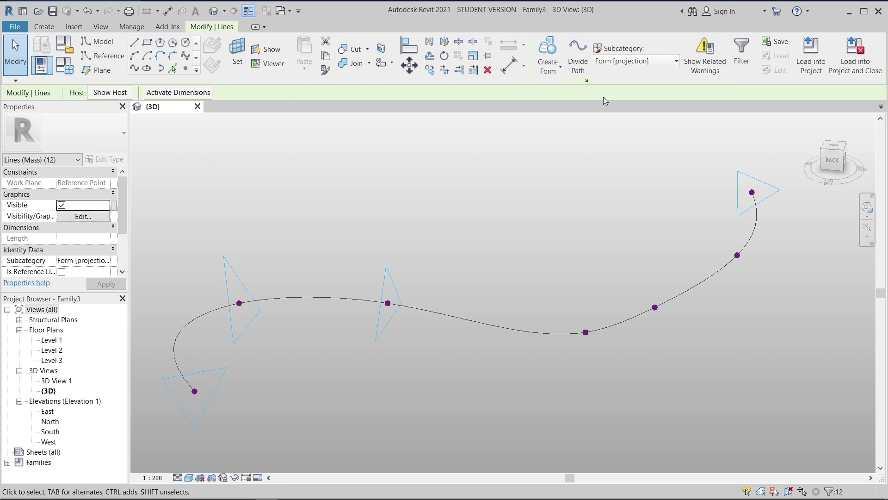
{"action": "left_click", "coordinate": [559, 71]}
{"action": "left_click", "coordinate": [545, 86]}
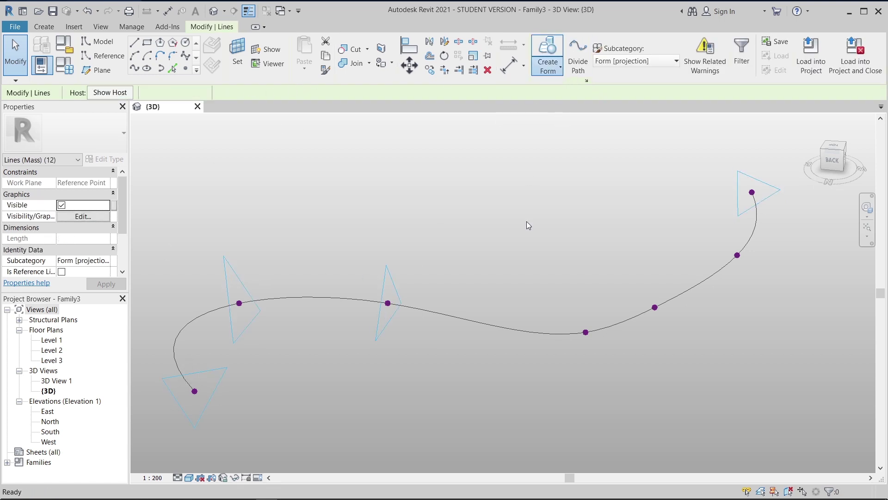
{"action": "left_click", "coordinate": [526, 222]}
{"action": "middle_click_drag", "start_coordinate": [524, 211], "coordinate": [456, 365], "text": "shift"}
{"action": "scroll", "coordinate": [539, 369], "scroll_direction": "up", "scroll_amount": 5}
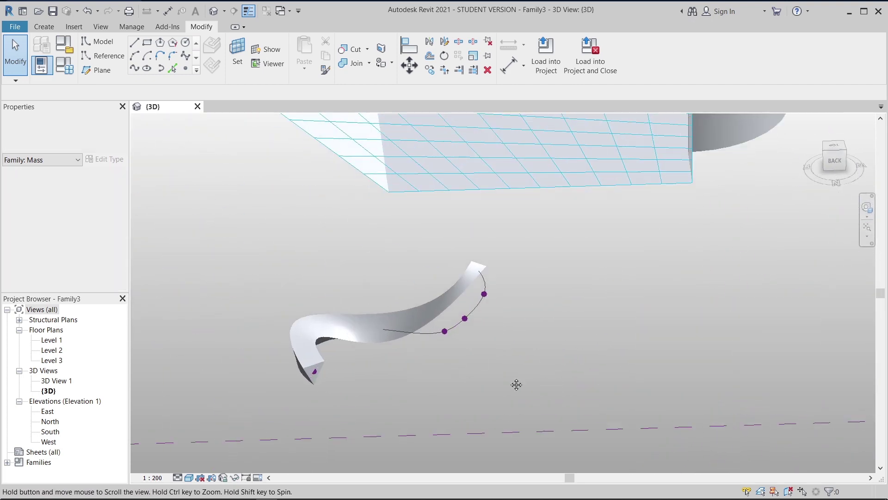
{"action": "scroll", "coordinate": [519, 319], "scroll_direction": "down", "scroll_amount": 5}
{"action": "middle_click_drag", "start_coordinate": [536, 331], "coordinate": [554, 374], "text": "shift"}
{"action": "scroll", "coordinate": [555, 384], "scroll_direction": "down", "scroll_amount": 3}
{"action": "scroll", "coordinate": [552, 400], "scroll_direction": "up", "scroll_amount": 7}
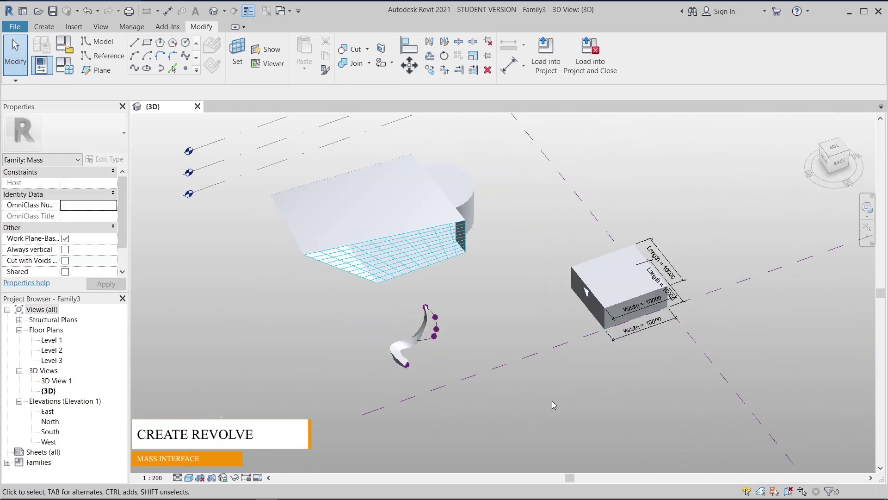
Step: In top view, draw a 1500 mm model line on Level 1, perpendicular to and starting from the Center (Front/Back) reference plane
{"action": "scroll", "coordinate": [567, 402], "scroll_direction": "up", "scroll_amount": 3}
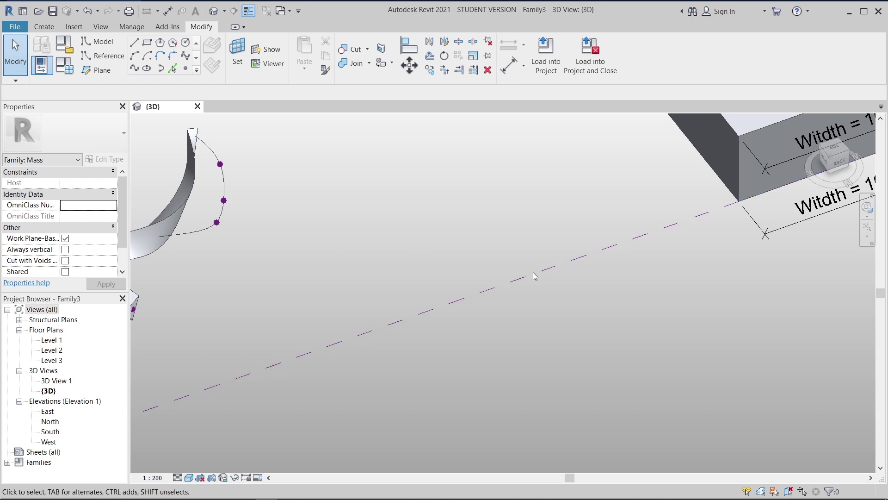
{"action": "scroll", "coordinate": [527, 278], "scroll_direction": "down", "scroll_amount": 2}
{"action": "left_click", "coordinate": [838, 152]}
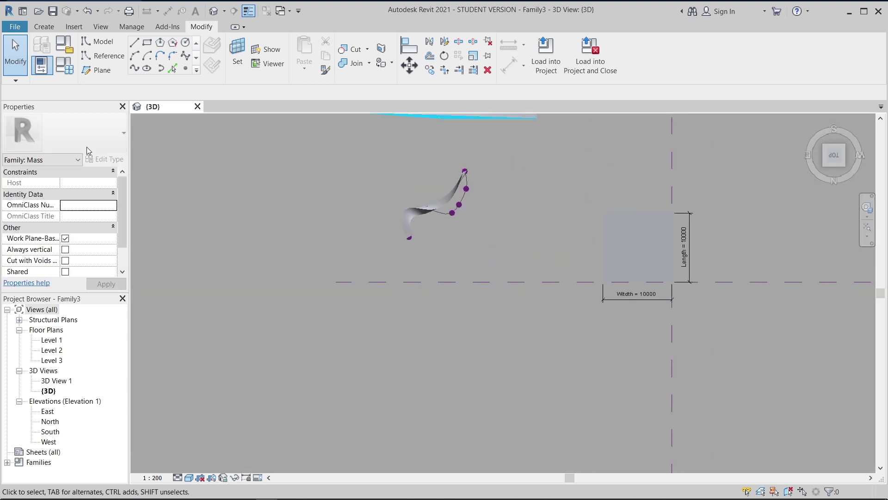
{"action": "key", "text": "l"}
{"action": "key", "text": "i"}
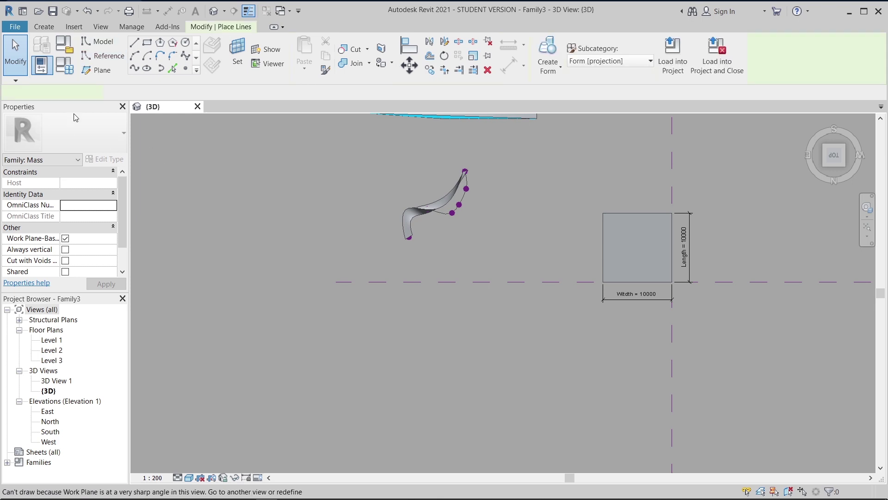
{"action": "left_click", "coordinate": [177, 93]}
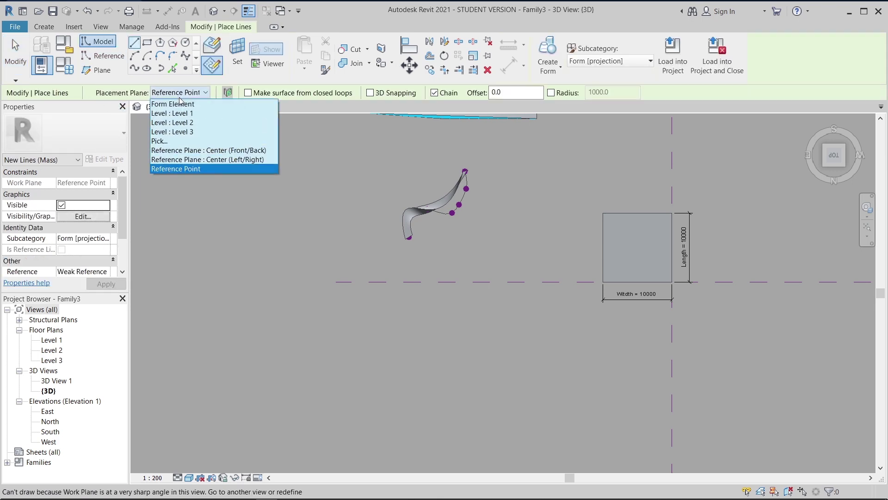
{"action": "left_click", "coordinate": [174, 103]}
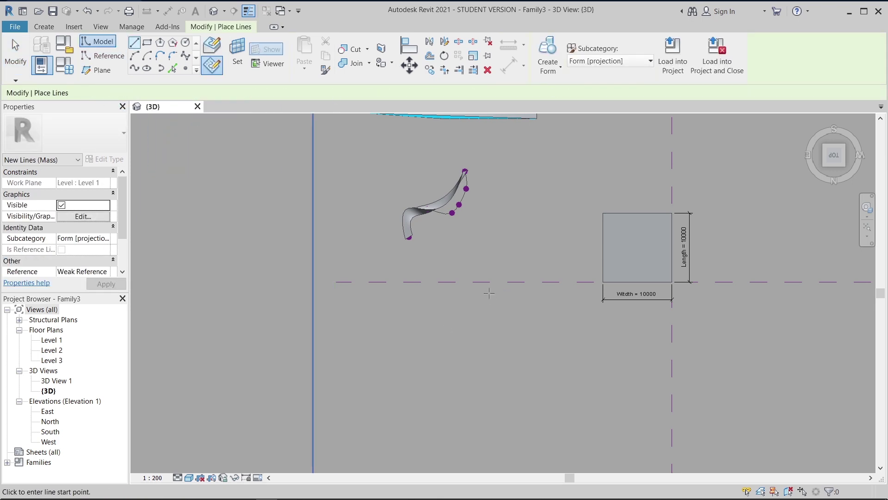
{"action": "scroll", "coordinate": [490, 293], "scroll_direction": "up", "scroll_amount": 2}
{"action": "left_click", "coordinate": [505, 272]}
{"action": "scroll", "coordinate": [504, 289], "scroll_direction": "up", "scroll_amount": 2}
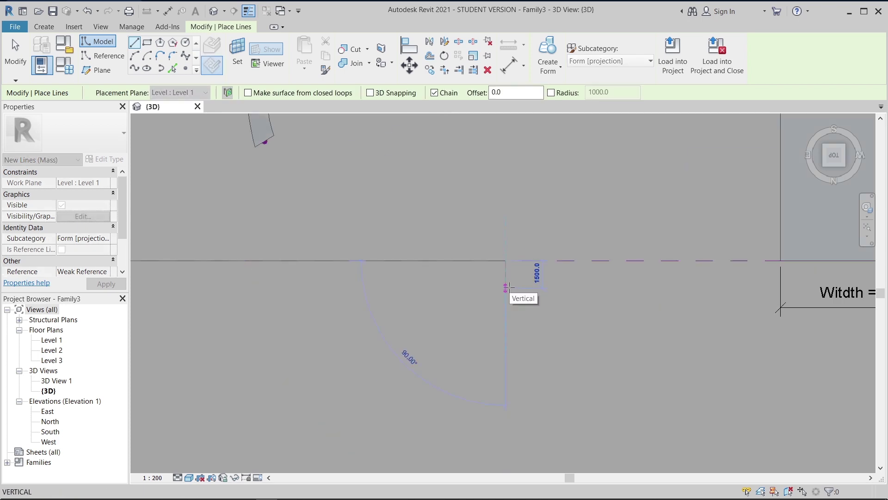
{"action": "left_click", "coordinate": [507, 287]}
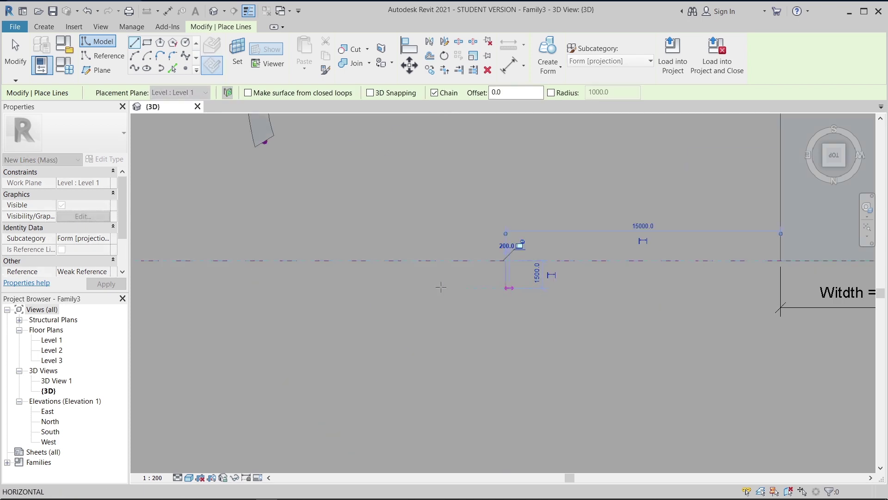
Step: Close the profile with a shallow arc bulging away from the reference plane, a second 1500 mm side and a straight edge along the plane
{"action": "left_click", "coordinate": [137, 61]}
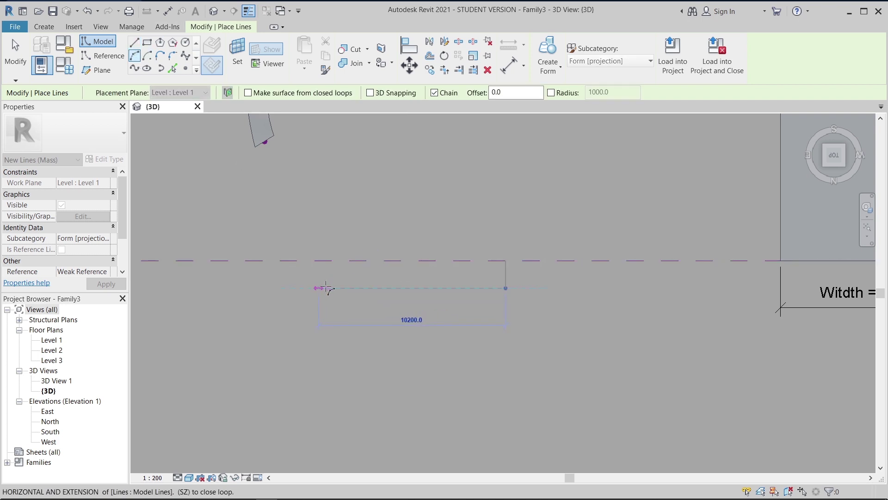
{"action": "left_click", "coordinate": [325, 288]}
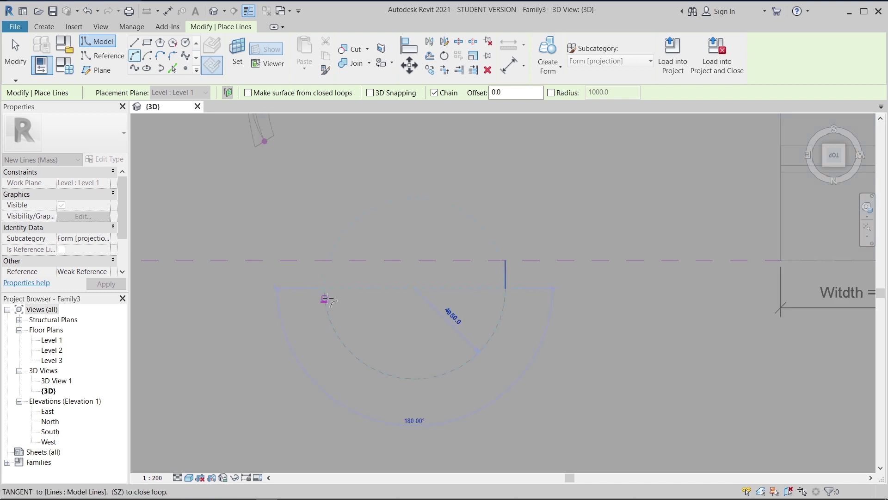
{"action": "left_click", "coordinate": [375, 305]}
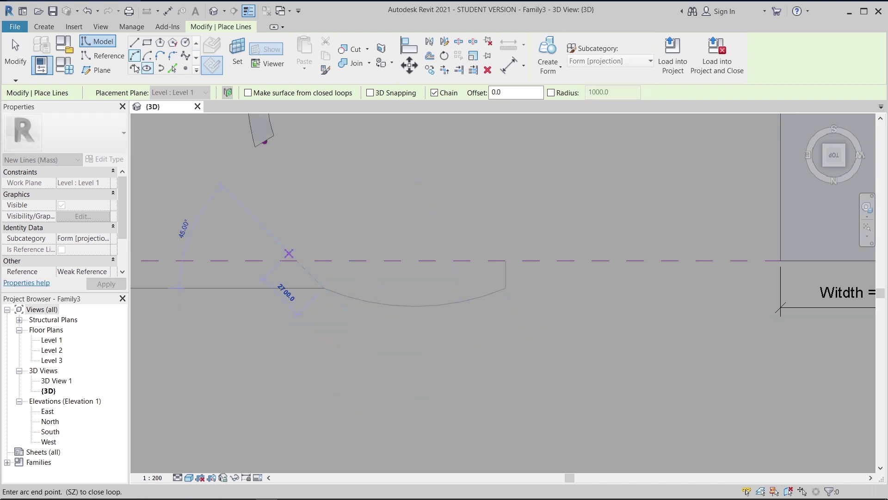
{"action": "left_click", "coordinate": [135, 43]}
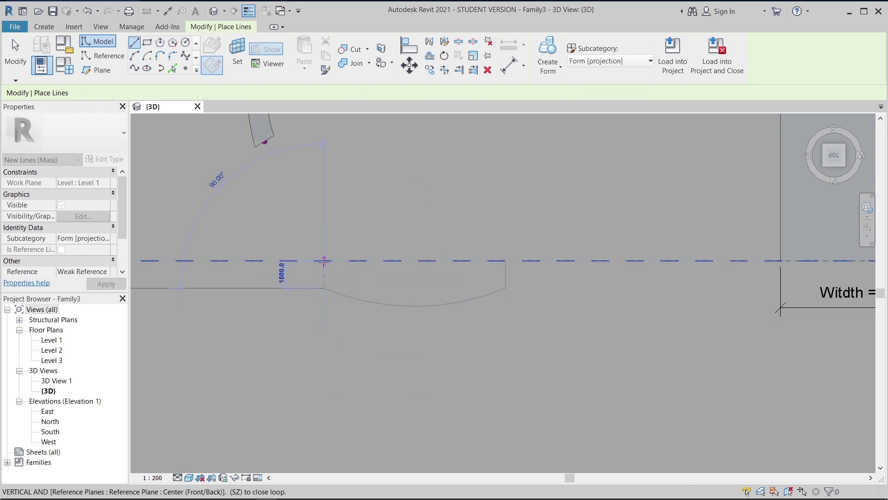
{"action": "left_click", "coordinate": [326, 261]}
{"action": "left_click", "coordinate": [505, 260]}
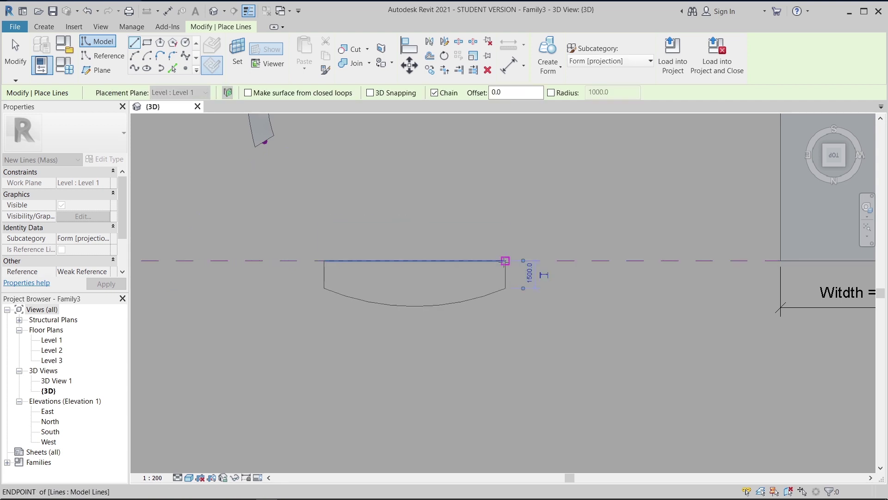
{"action": "left_click", "coordinate": [675, 267]}
{"action": "key", "text": "Escape"}
{"action": "key", "text": "Escape"}
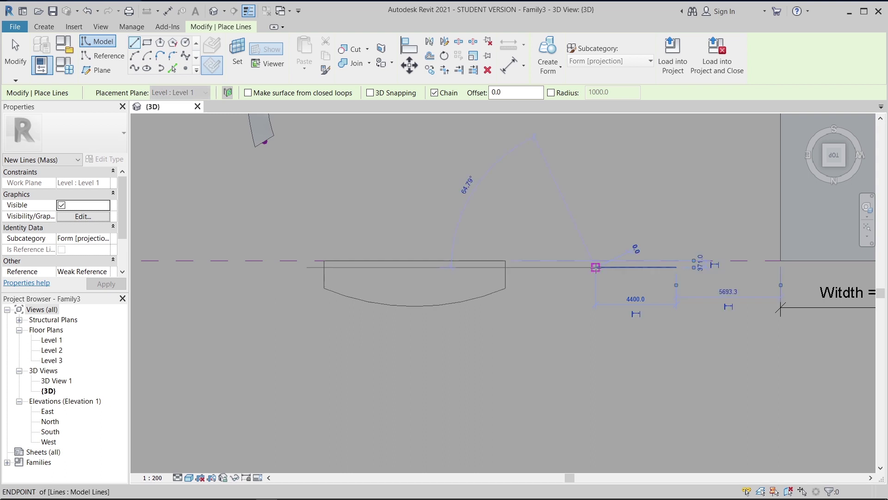
{"action": "scroll", "coordinate": [587, 294], "scroll_direction": "down", "scroll_amount": 4}
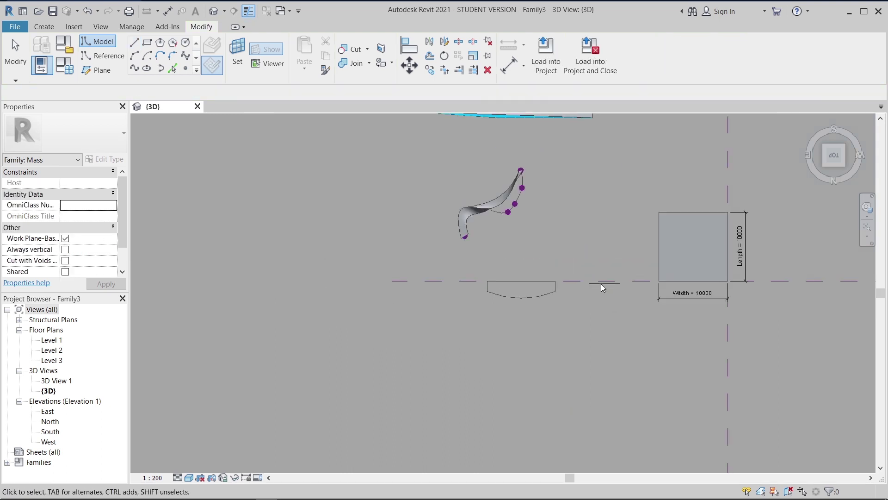
{"action": "scroll", "coordinate": [603, 289], "scroll_direction": "up", "scroll_amount": 4}
{"action": "left_click", "coordinate": [606, 281]}
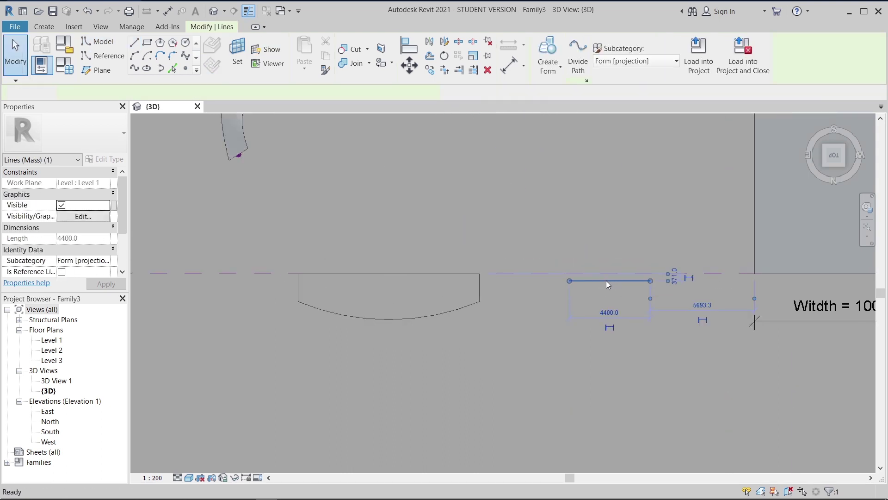
{"action": "key", "text": "Delete"}
Step: Draw a short axis line on the Center (Front/Back) reference plane, between the closed profile and the dimensioned box
{"action": "key", "text": "l"}
{"action": "key", "text": "i"}
{"action": "left_click", "coordinate": [618, 274]}
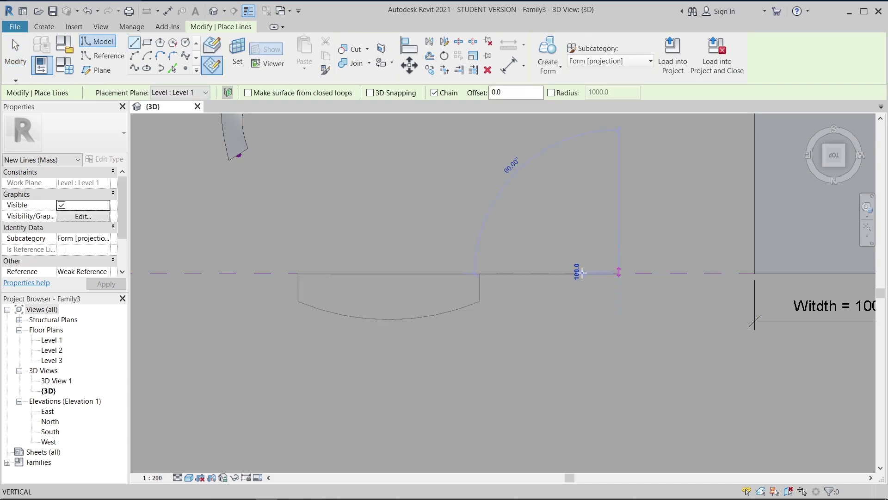
{"action": "left_click", "coordinate": [569, 274]}
{"action": "key", "text": "Escape"}
{"action": "key", "text": "Escape"}
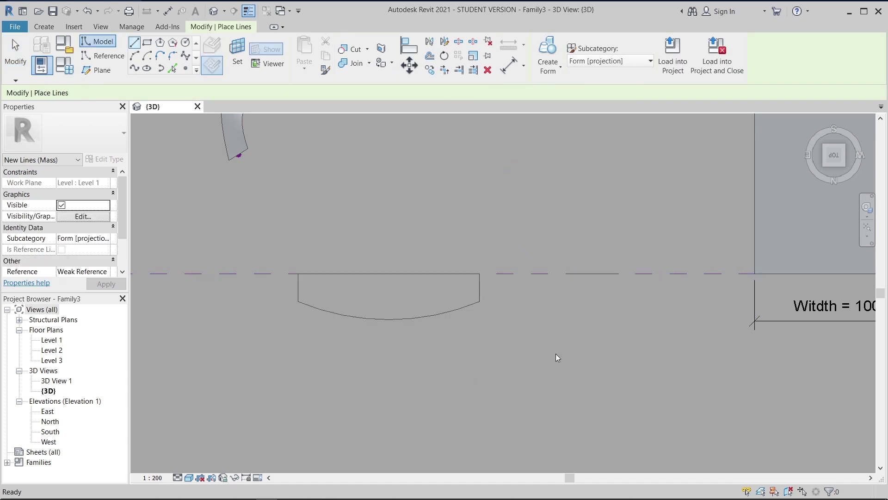
Step: Create a solid revolved form from the closed arc-sided profile and the short axis line on the reference plane
{"action": "scroll", "coordinate": [555, 355], "scroll_direction": "down", "scroll_amount": 3}
{"action": "middle_click_drag", "start_coordinate": [514, 355], "coordinate": [582, 294], "text": "shift"}
{"action": "scroll", "coordinate": [582, 296], "scroll_direction": "down", "scroll_amount": 2}
{"action": "middle_click_drag", "start_coordinate": [578, 456], "coordinate": [584, 282]}
{"action": "scroll", "coordinate": [582, 278], "scroll_direction": "up", "scroll_amount": 3}
{"action": "key", "text": "Tab"}
{"action": "scroll", "coordinate": [621, 302], "scroll_direction": "up", "scroll_amount": 2}
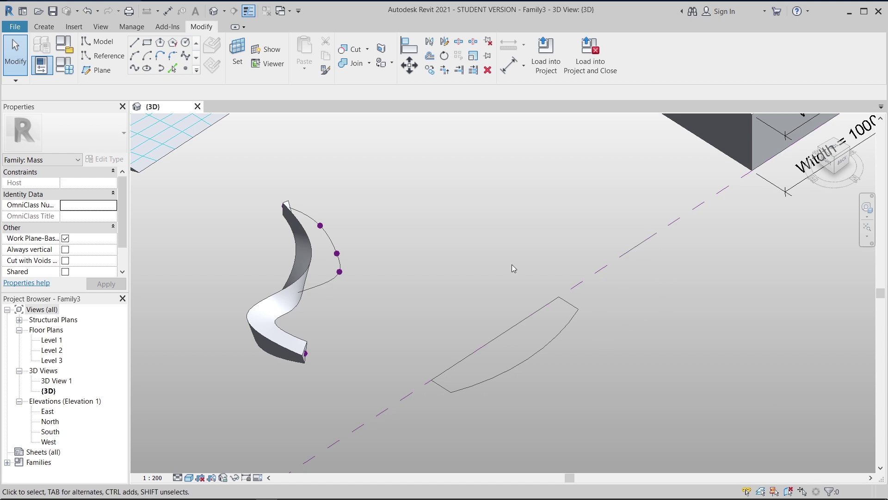
{"action": "key", "text": "Tab"}
{"action": "left_click", "coordinate": [533, 362]}
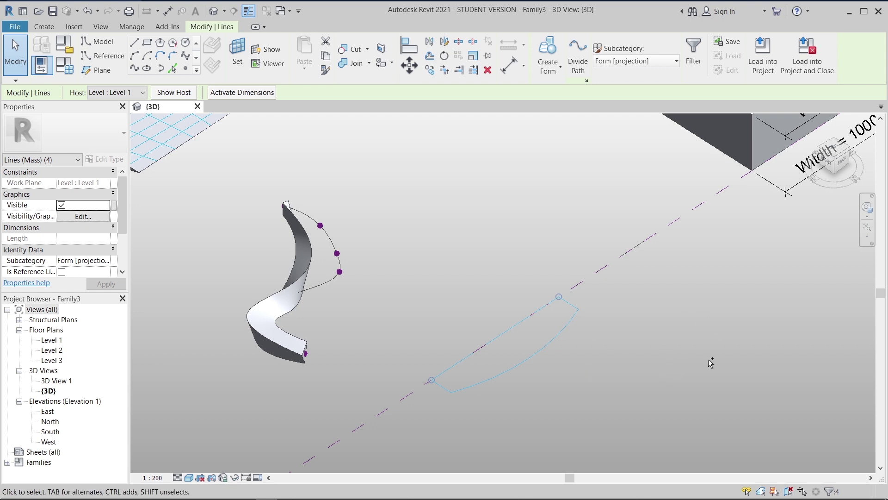
{"action": "left_click", "coordinate": [638, 252], "text": "ctrl"}
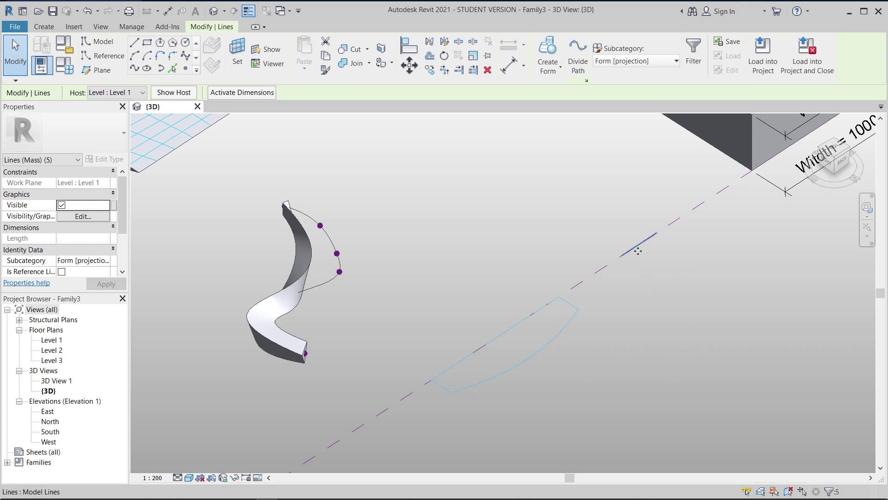
{"action": "left_click", "coordinate": [554, 75]}
{"action": "left_click", "coordinate": [544, 88]}
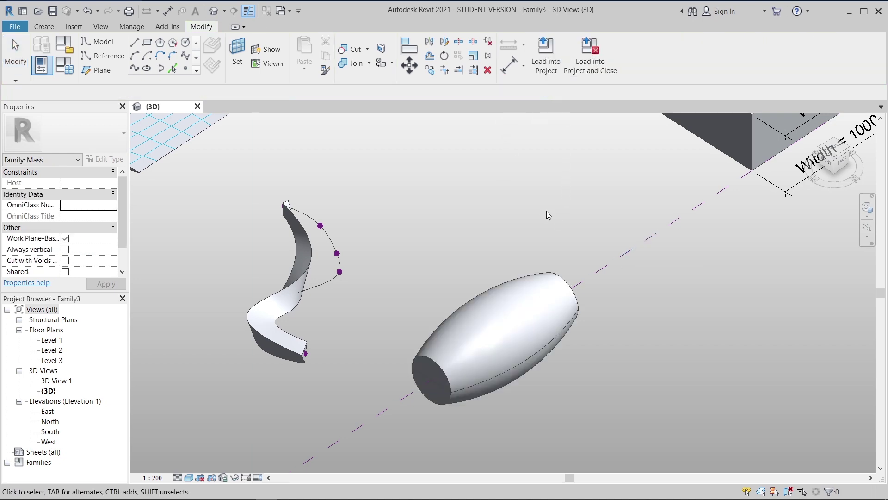
Step: Examine the barrel-shaped revolved form from several sides
{"action": "scroll", "coordinate": [548, 215], "scroll_direction": "down", "scroll_amount": 2}
{"action": "middle_click_drag", "start_coordinate": [561, 324], "coordinate": [680, 273], "text": "shift"}
{"action": "scroll", "coordinate": [699, 279], "scroll_direction": "up", "scroll_amount": 2}
{"action": "middle_click_drag", "start_coordinate": [737, 292], "coordinate": [556, 337], "text": "shift"}
{"action": "scroll", "coordinate": [586, 326], "scroll_direction": "up", "scroll_amount": 3}
{"action": "middle_click_drag", "start_coordinate": [618, 323], "coordinate": [611, 370]}
{"action": "scroll", "coordinate": [642, 300], "scroll_direction": "down", "scroll_amount": 1}
{"action": "middle_click_drag", "start_coordinate": [546, 264], "coordinate": [510, 312]}
{"action": "middle_click_drag", "start_coordinate": [648, 337], "coordinate": [537, 339], "text": "shift"}
{"action": "scroll", "coordinate": [522, 340], "scroll_direction": "up", "scroll_amount": 3}
{"action": "middle_click_drag", "start_coordinate": [594, 359], "coordinate": [531, 415]}
{"action": "middle_click_drag", "start_coordinate": [567, 315], "coordinate": [608, 343], "text": "shift"}
{"action": "scroll", "coordinate": [608, 346], "scroll_direction": "down", "scroll_amount": 1}
{"action": "scroll", "coordinate": [554, 251], "scroll_direction": "down", "scroll_amount": 2}
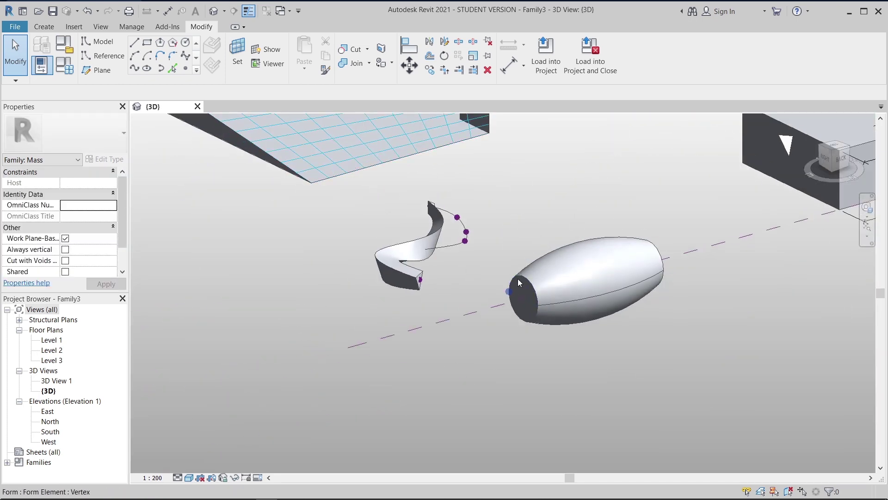
Step: Set the revolved form's end angle to 45°
{"action": "left_click", "coordinate": [597, 300]}
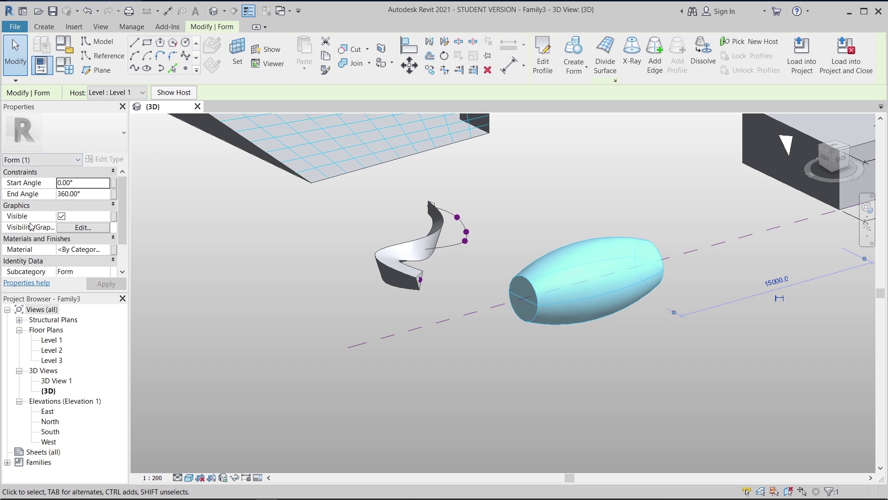
{"action": "left_click", "coordinate": [88, 192]}
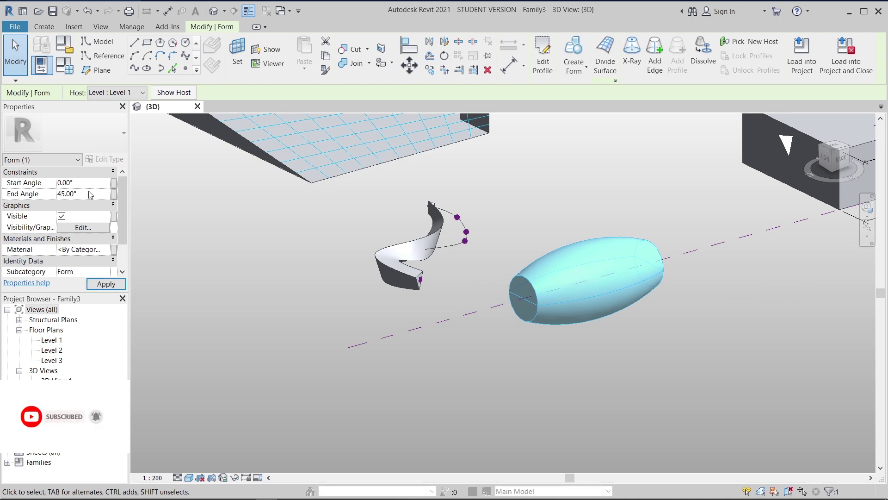
{"action": "left_click", "coordinate": [101, 284]}
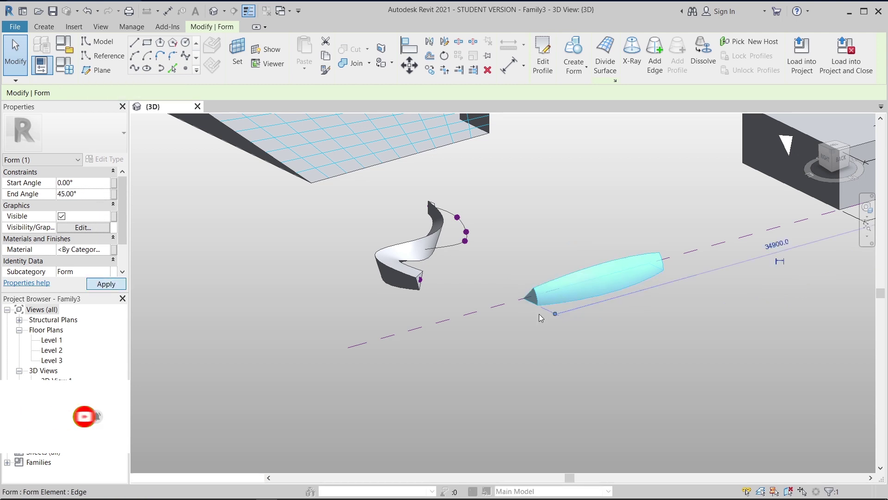
Step: Set the revolved form's end angle to 180° and deselect the form
{"action": "left_click", "coordinate": [96, 193]}
{"action": "type", "text": "180"}
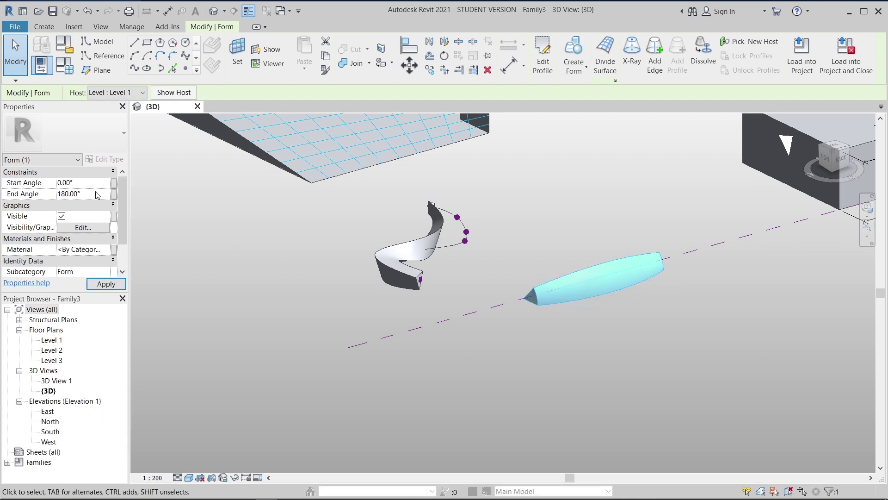
{"action": "left_click", "coordinate": [106, 284]}
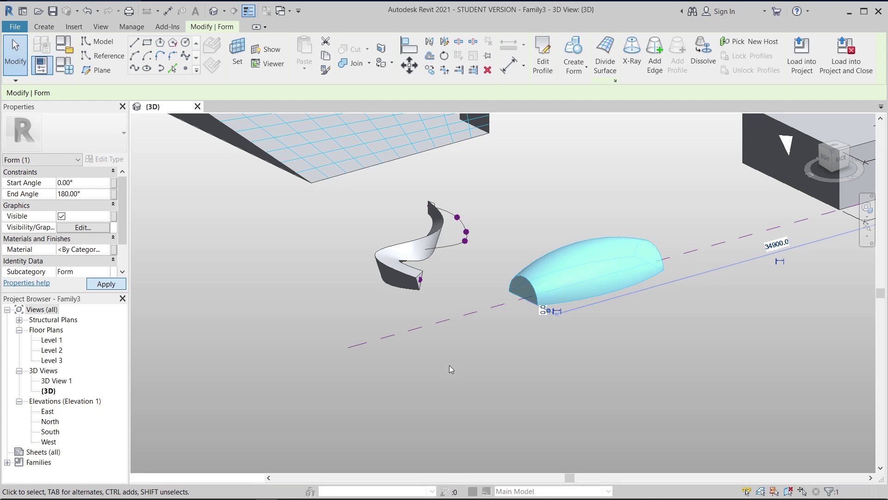
{"action": "left_click", "coordinate": [462, 364]}
Step: Inspect the half-revolved form from different angles
{"action": "scroll", "coordinate": [520, 349], "scroll_direction": "down", "scroll_amount": 2}
{"action": "middle_click_drag", "start_coordinate": [609, 327], "coordinate": [421, 323], "text": "shift"}
{"action": "scroll", "coordinate": [430, 323], "scroll_direction": "up", "scroll_amount": 3}
{"action": "middle_click_drag", "start_coordinate": [534, 304], "coordinate": [552, 351], "text": "shift"}
{"action": "scroll", "coordinate": [472, 355], "scroll_direction": "up", "scroll_amount": 3}
{"action": "middle_click_drag", "start_coordinate": [469, 351], "coordinate": [604, 383]}
{"action": "middle_click_drag", "start_coordinate": [603, 384], "coordinate": [404, 268], "text": "shift"}
{"action": "middle_click_drag", "start_coordinate": [530, 363], "coordinate": [575, 301], "text": "shift"}
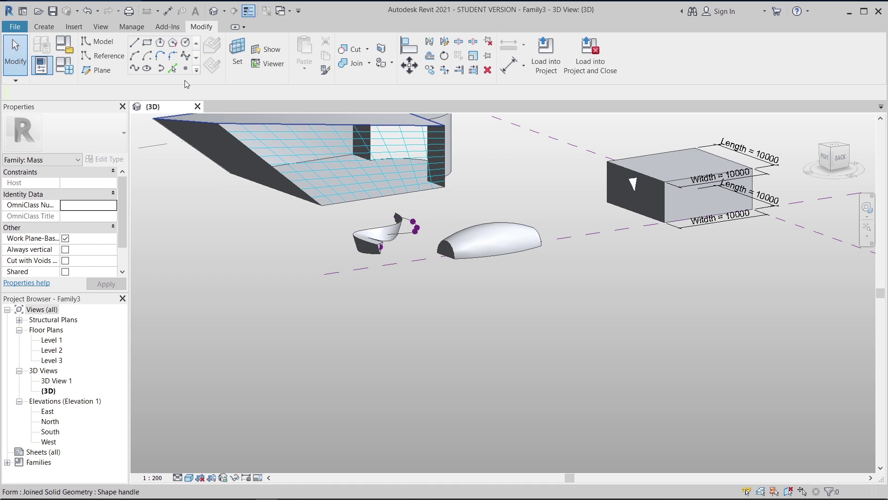
Step: In top view, draw a model arc spanning about 10000 mm on Level 1, beside the revolved form and bulging toward the reference plane
{"action": "left_click", "coordinate": [836, 150]}
{"action": "scroll", "coordinate": [417, 326], "scroll_direction": "up", "scroll_amount": 5}
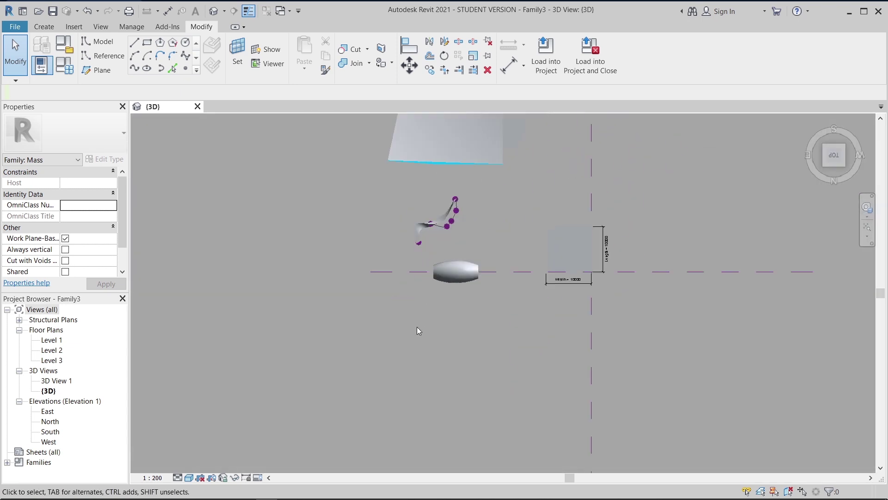
{"action": "scroll", "coordinate": [444, 324], "scroll_direction": "down", "scroll_amount": 3}
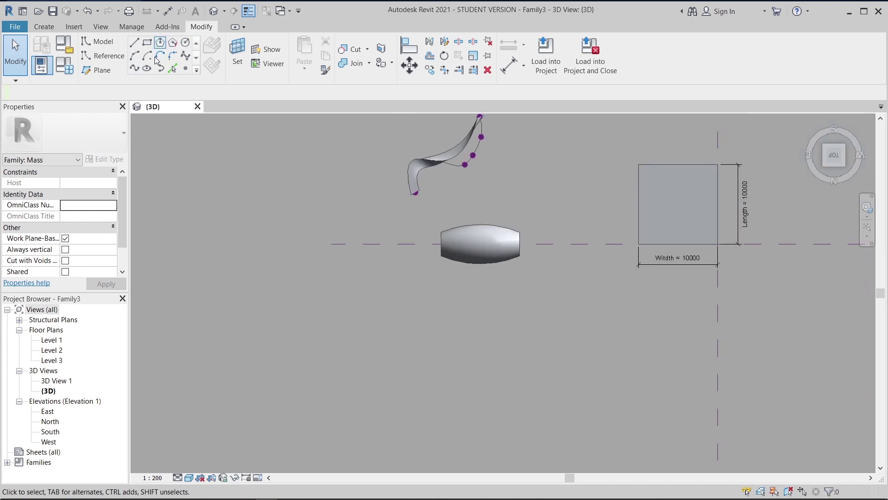
{"action": "left_click", "coordinate": [135, 57]}
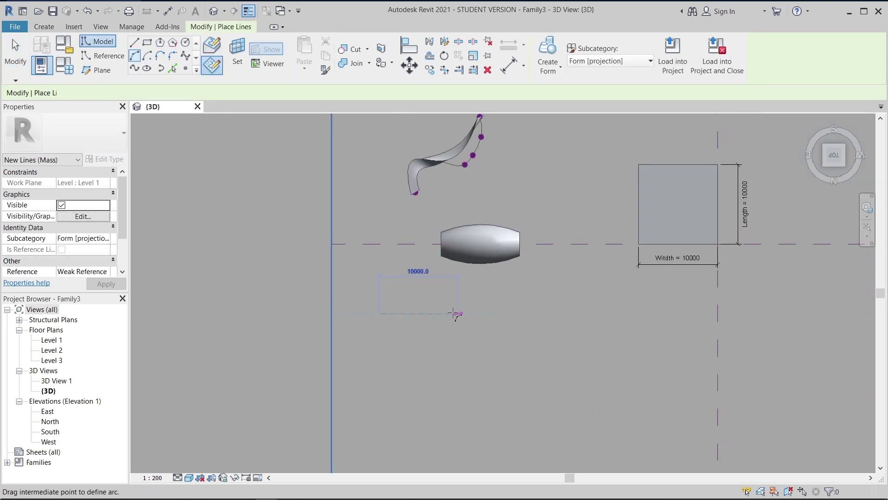
{"action": "left_click", "coordinate": [442, 301]}
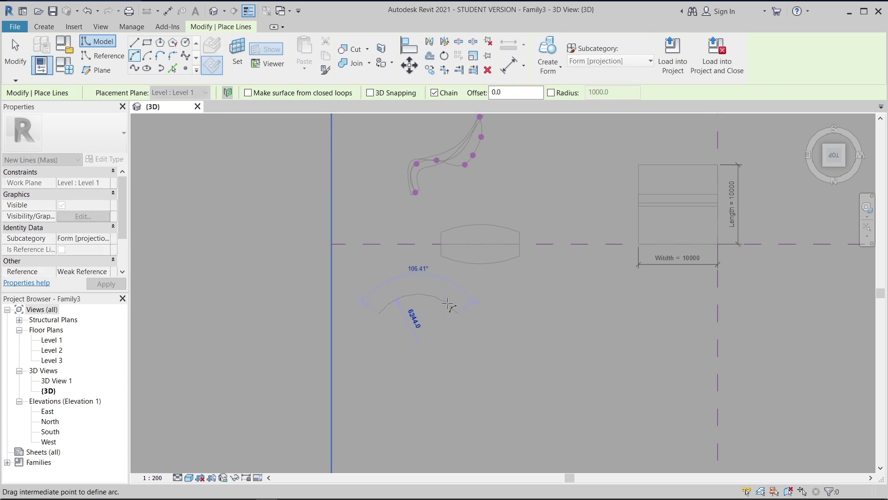
{"action": "left_click", "coordinate": [457, 313]}
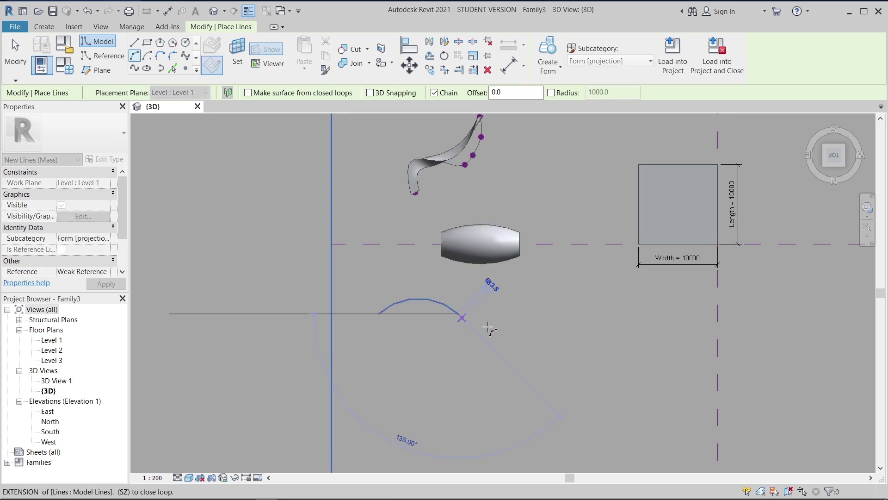
{"action": "key", "text": "Escape"}
{"action": "key", "text": "Escape"}
{"action": "scroll", "coordinate": [546, 307], "scroll_direction": "down", "scroll_amount": 2}
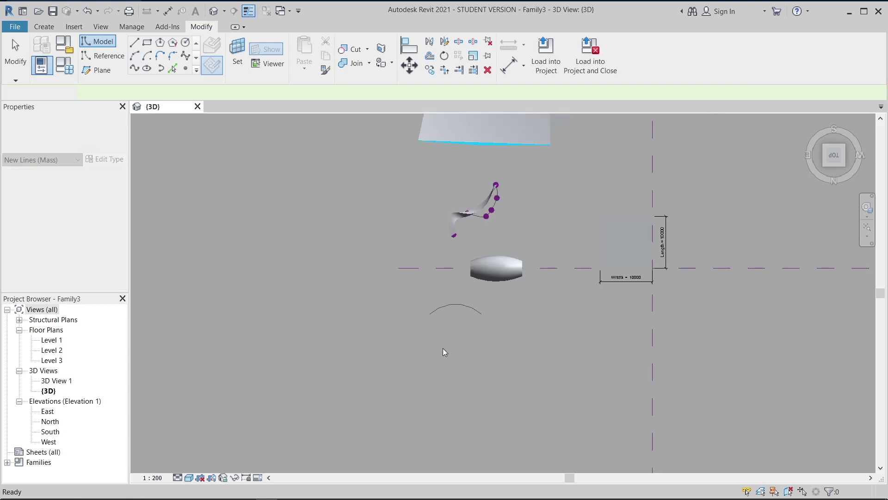
Step: Place a reference point on each of the arc's two endpoints
{"action": "scroll", "coordinate": [455, 357], "scroll_direction": "down", "scroll_amount": 2}
{"action": "middle_click_drag", "start_coordinate": [466, 367], "coordinate": [532, 146]}
{"action": "scroll", "coordinate": [509, 355], "scroll_direction": "up", "scroll_amount": 3}
{"action": "scroll", "coordinate": [509, 355], "scroll_direction": "up", "scroll_amount": 5}
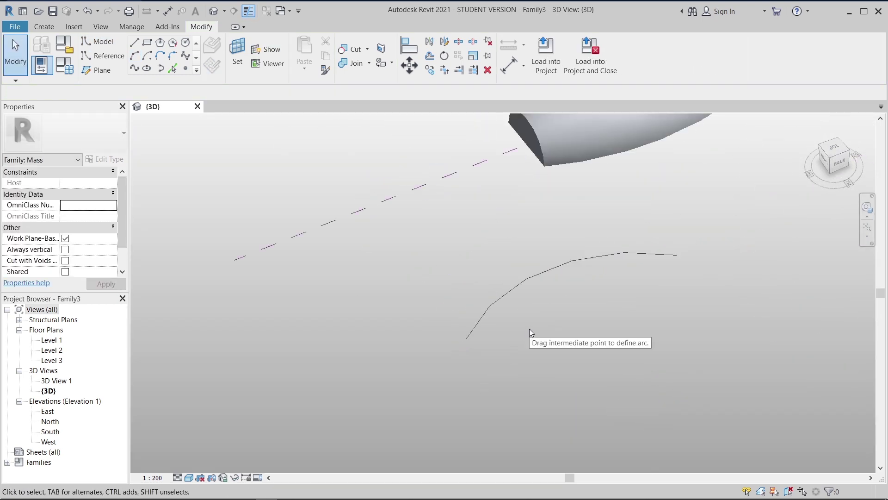
{"action": "left_click", "coordinate": [186, 69]}
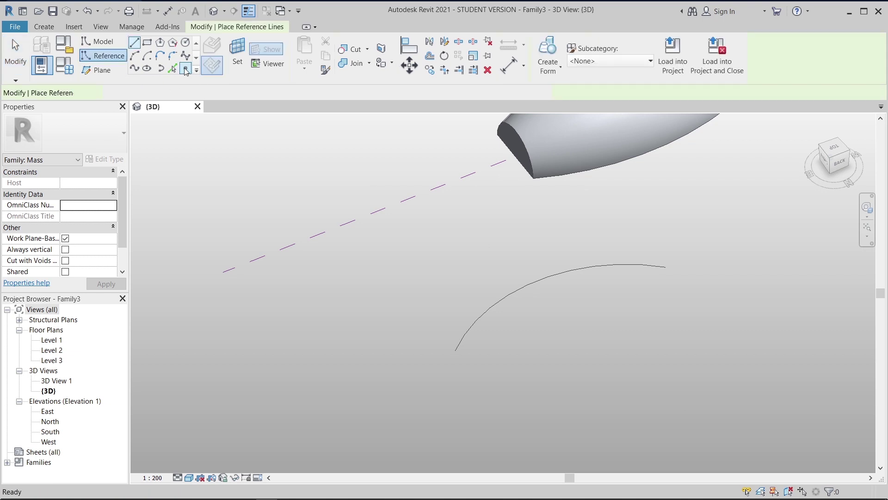
{"action": "left_click", "coordinate": [456, 350]}
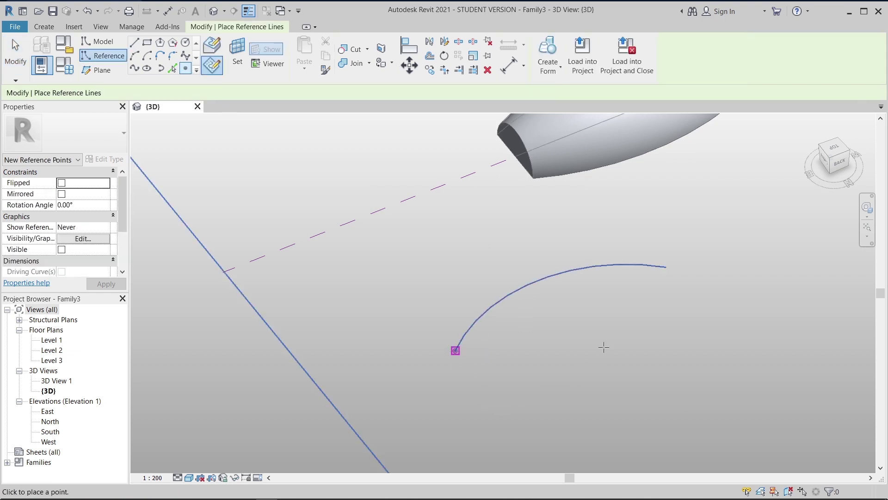
{"action": "left_click", "coordinate": [667, 290]}
{"action": "left_click", "coordinate": [665, 267]}
{"action": "key", "text": "Escape"}
{"action": "key", "text": "Escape"}
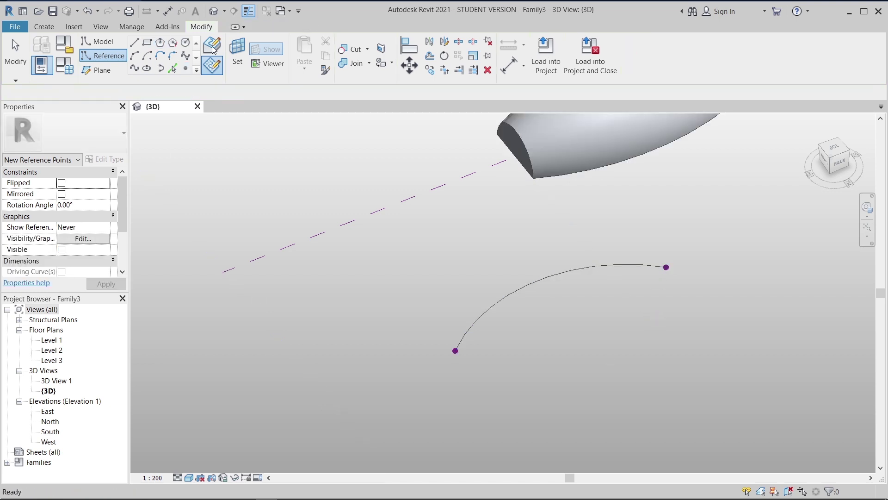
Step: Set the work plane at one endpoint's reference point and draw a circle of 900 mm radius centred on it
{"action": "left_click", "coordinate": [237, 56]}
{"action": "left_click", "coordinate": [455, 350]}
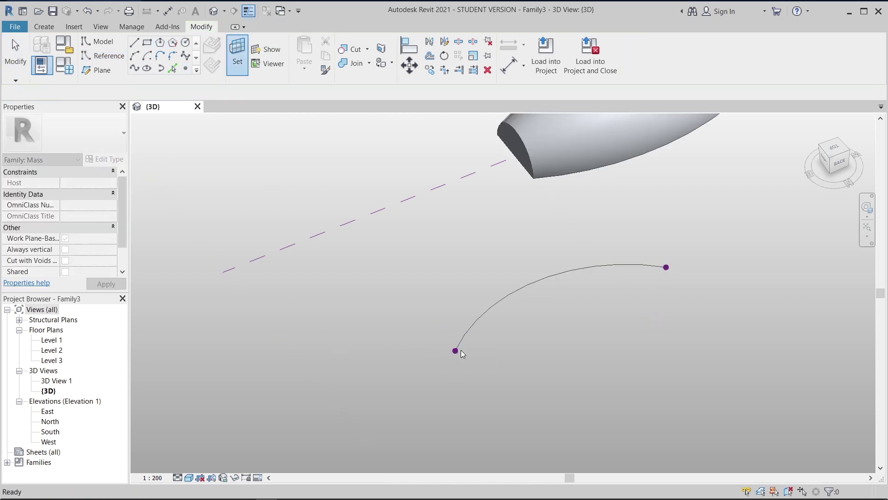
{"action": "left_click", "coordinate": [185, 42]}
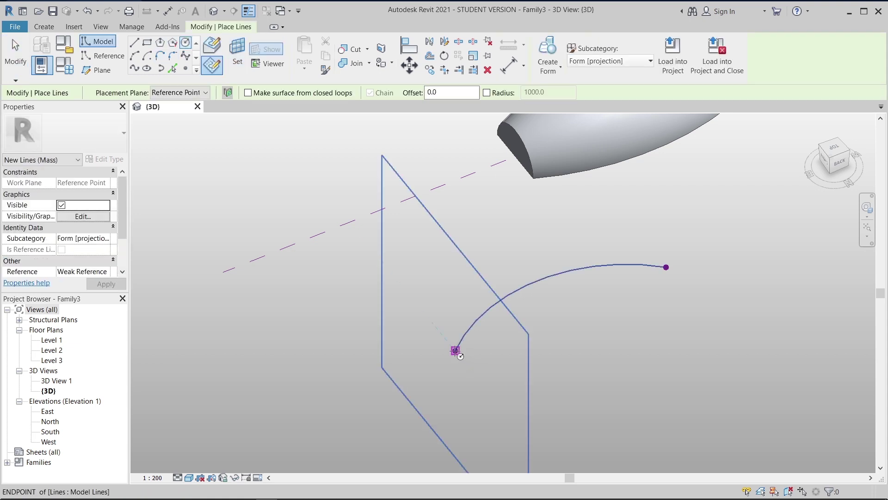
{"action": "left_click", "coordinate": [466, 365]}
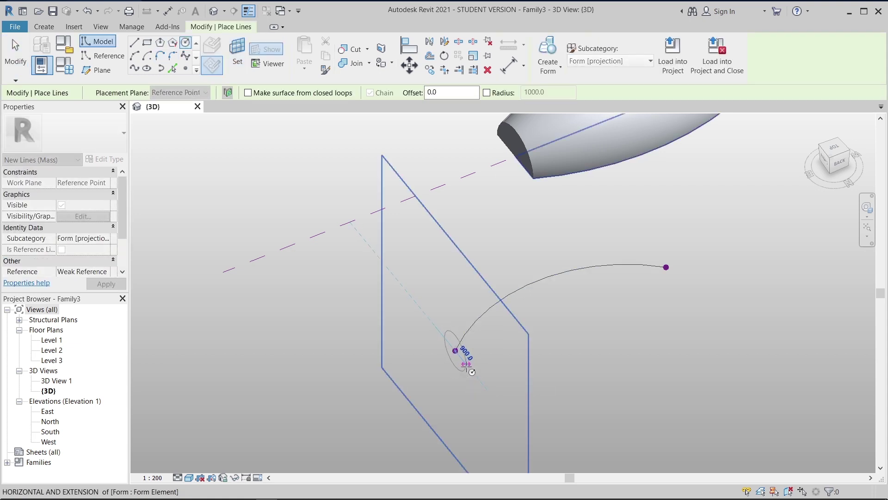
{"action": "left_click", "coordinate": [468, 364]}
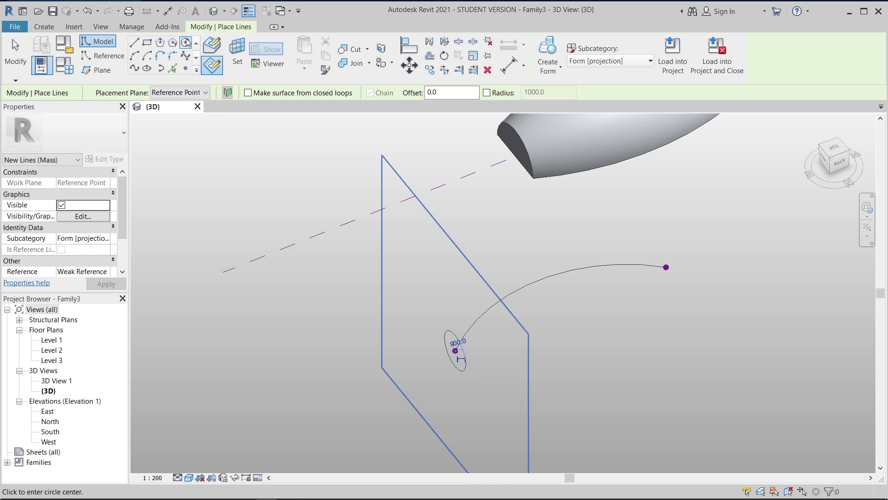
{"action": "key", "text": "Escape"}
Step: Set the work plane at the other endpoint's reference point and draw a small rectangle with one corner on that point
{"action": "left_click", "coordinate": [666, 267]}
{"action": "left_click", "coordinate": [666, 270]}
{"action": "left_click", "coordinate": [185, 42]}
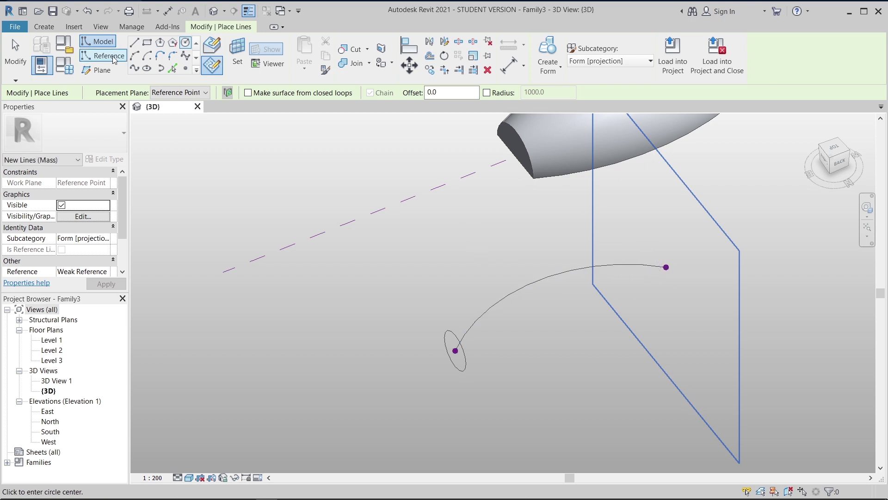
{"action": "left_click", "coordinate": [147, 42]}
{"action": "left_click", "coordinate": [666, 268]}
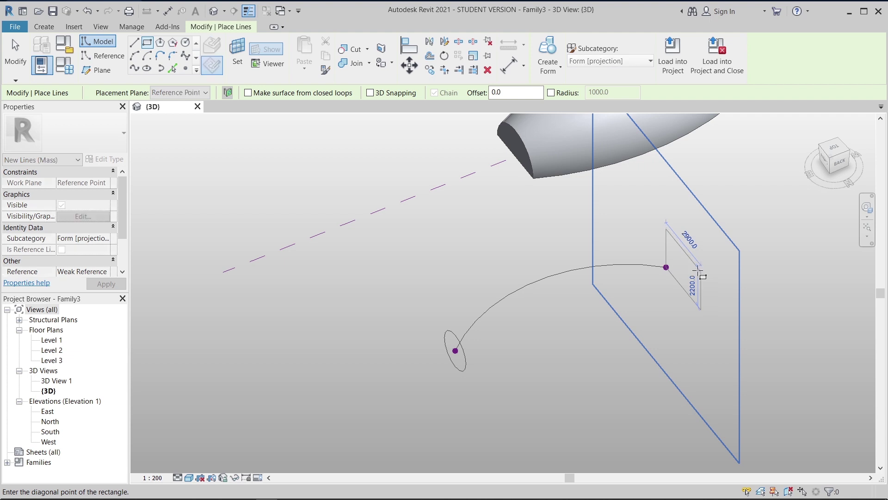
{"action": "left_click", "coordinate": [690, 272]}
{"action": "key", "text": "Escape"}
{"action": "key", "text": "Escape"}
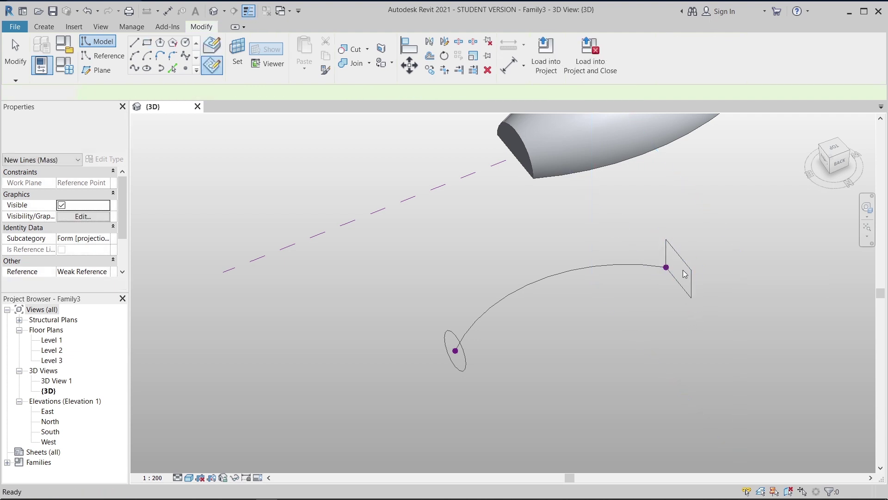
Step: Create a solid form from the rectangle and circle profiles, without the arc
{"action": "left_click", "coordinate": [687, 262]}
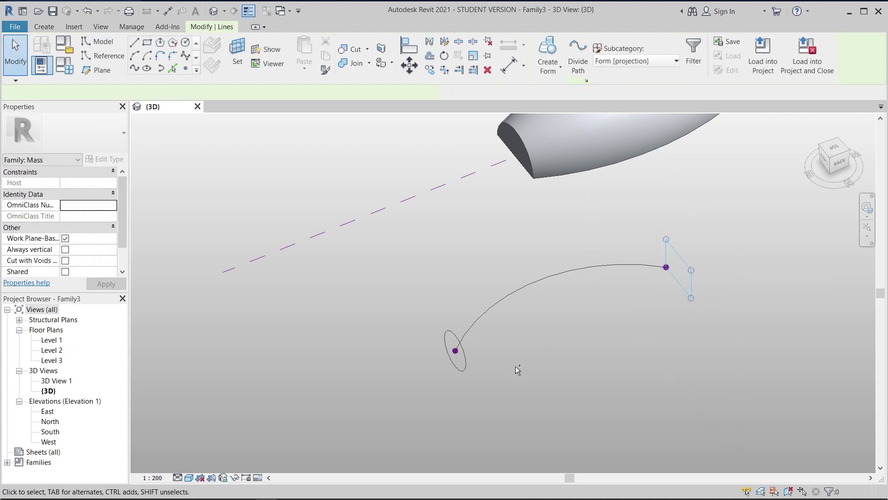
{"action": "left_click", "coordinate": [466, 362], "text": "ctrl"}
{"action": "left_click", "coordinate": [544, 79]}
{"action": "left_click", "coordinate": [545, 93]}
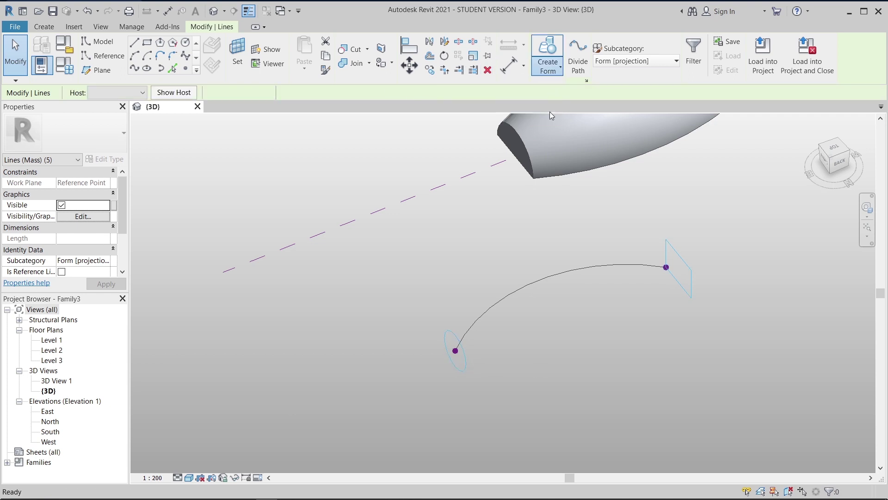
{"action": "left_click", "coordinate": [505, 222]}
Step: Edit the profile of the form's rectangular end face, lowering its upper edge to reduce the height, and finish the edit
{"action": "middle_click_drag", "start_coordinate": [507, 226], "coordinate": [532, 287], "text": "shift"}
{"action": "scroll", "coordinate": [541, 272], "scroll_direction": "up", "scroll_amount": 6}
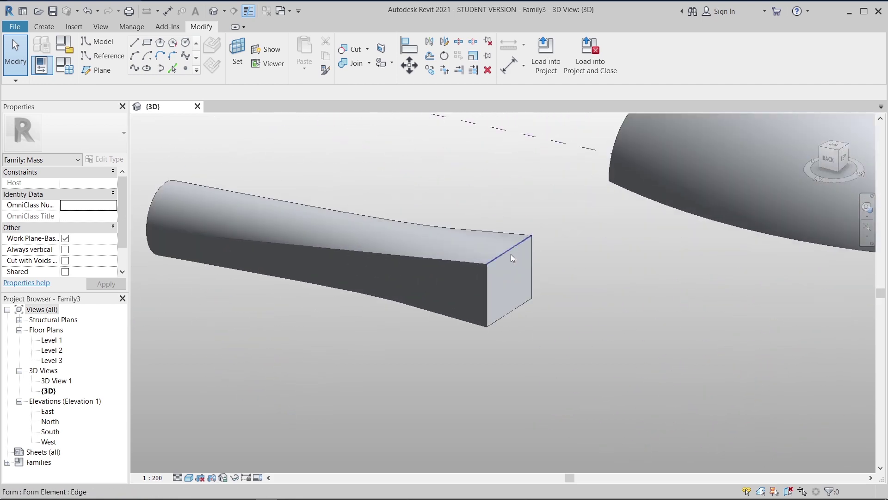
{"action": "key", "text": "Tab"}
{"action": "key", "text": "Tab"}
{"action": "left_click", "coordinate": [509, 254]}
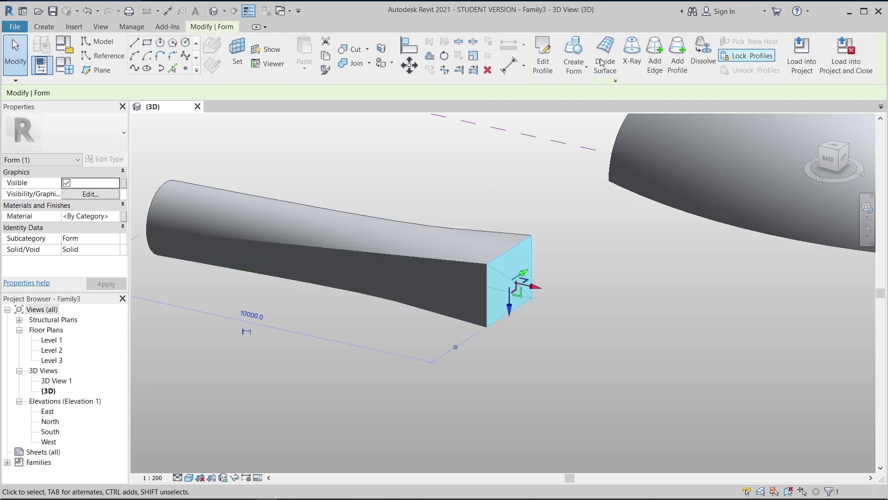
{"action": "left_click", "coordinate": [543, 58]}
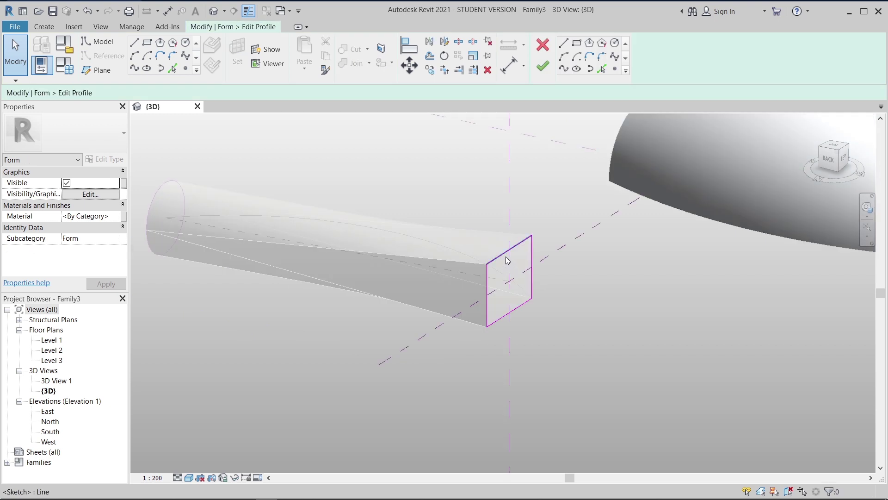
{"action": "left_click", "coordinate": [505, 260]}
{"action": "left_click_drag", "start_coordinate": [507, 270], "coordinate": [508, 298]}
{"action": "left_click", "coordinate": [542, 68]}
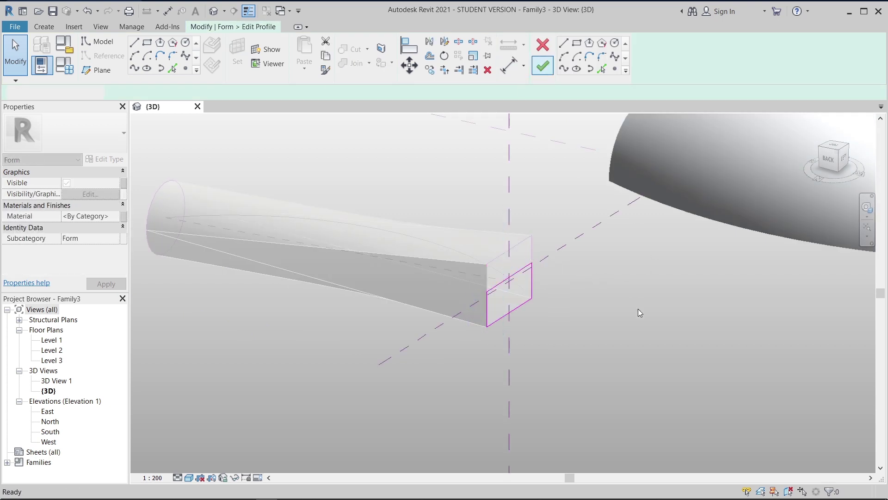
{"action": "left_click", "coordinate": [573, 318]}
{"action": "scroll", "coordinate": [573, 318], "scroll_direction": "down", "scroll_amount": 5}
{"action": "middle_click_drag", "start_coordinate": [434, 359], "coordinate": [568, 350], "text": "shift"}
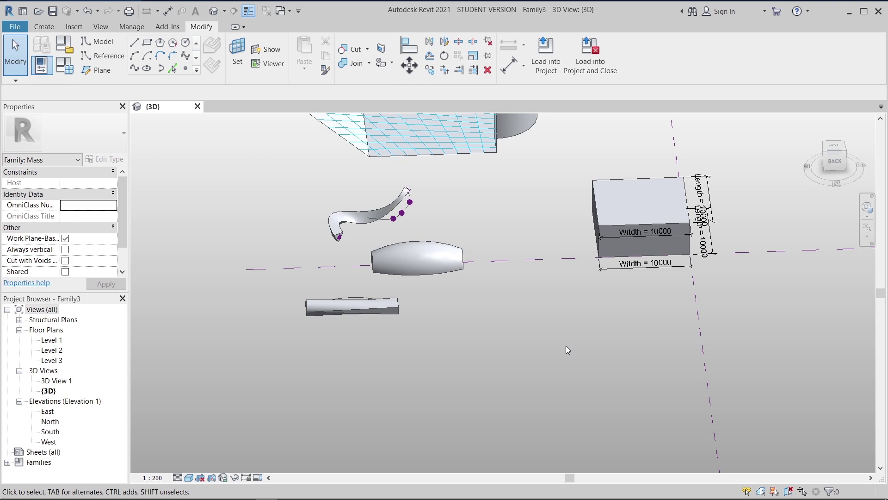
Step: Draw a wavy twelve-point model spline through points on Level 1, in the empty area beyond the dimensioned box
{"action": "middle_click_drag", "start_coordinate": [568, 350], "coordinate": [381, 300], "text": "shift"}
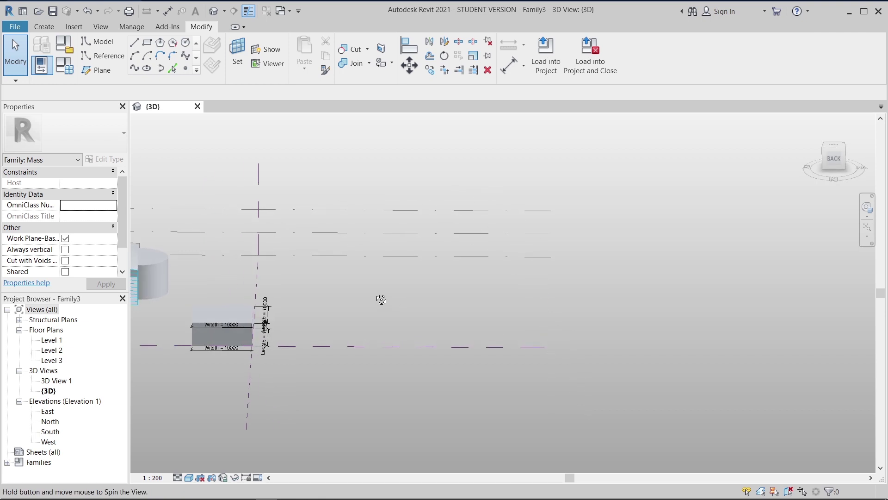
{"action": "left_click", "coordinate": [836, 145]}
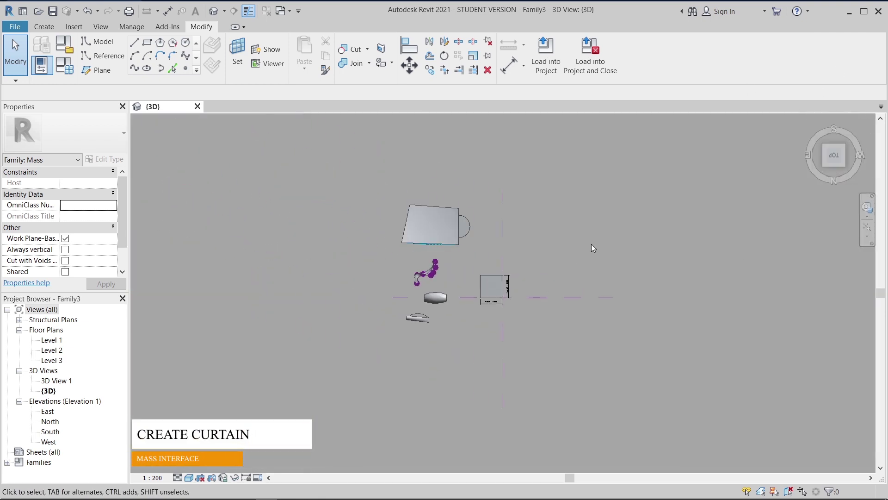
{"action": "left_click", "coordinate": [103, 56]}
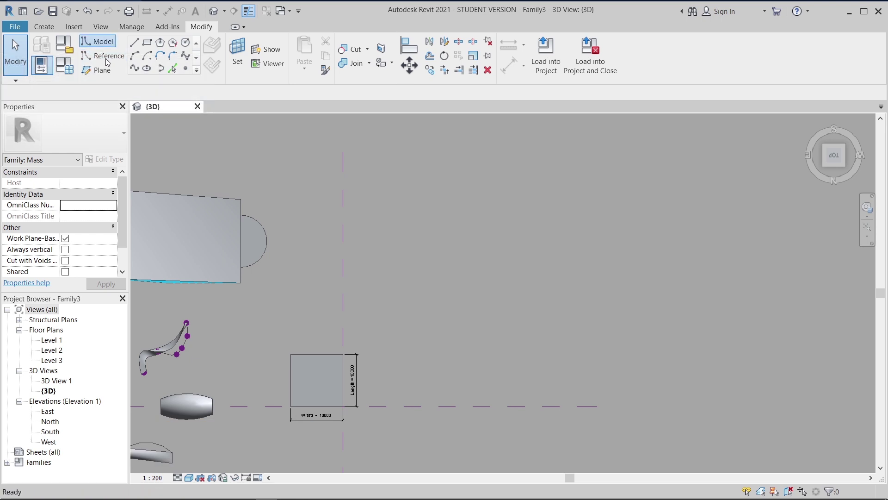
{"action": "left_click", "coordinate": [134, 69]}
{"action": "scroll", "coordinate": [456, 296], "scroll_direction": "up", "scroll_amount": 2}
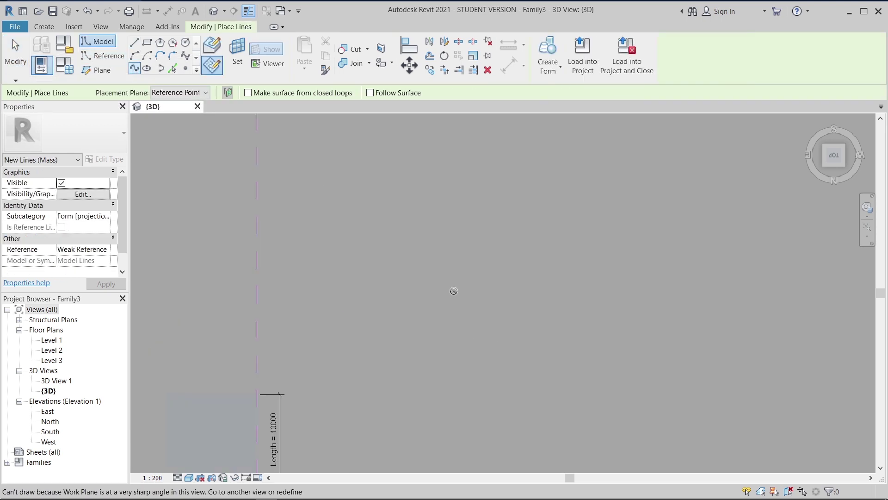
{"action": "left_click", "coordinate": [182, 93]}
{"action": "left_click", "coordinate": [175, 113]}
{"action": "scroll", "coordinate": [384, 285], "scroll_direction": "up", "scroll_amount": 2}
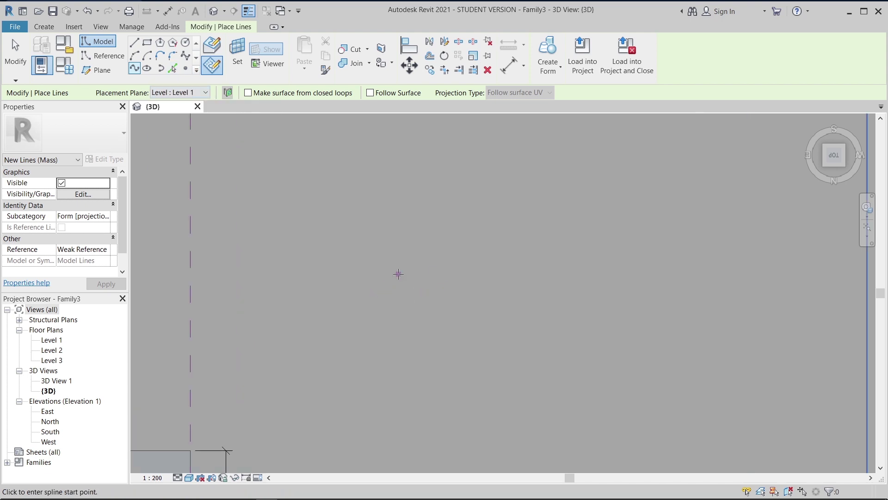
{"action": "left_click", "coordinate": [386, 284]}
{"action": "left_click", "coordinate": [396, 273]}
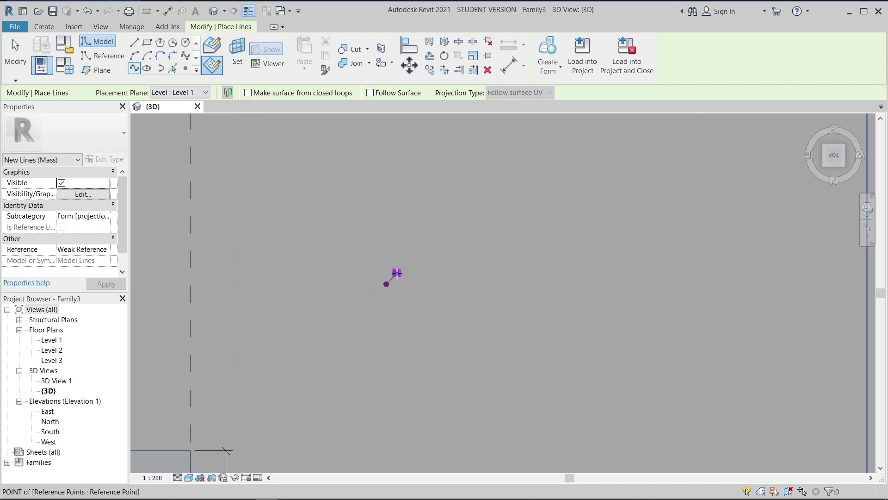
{"action": "left_click", "coordinate": [407, 282]}
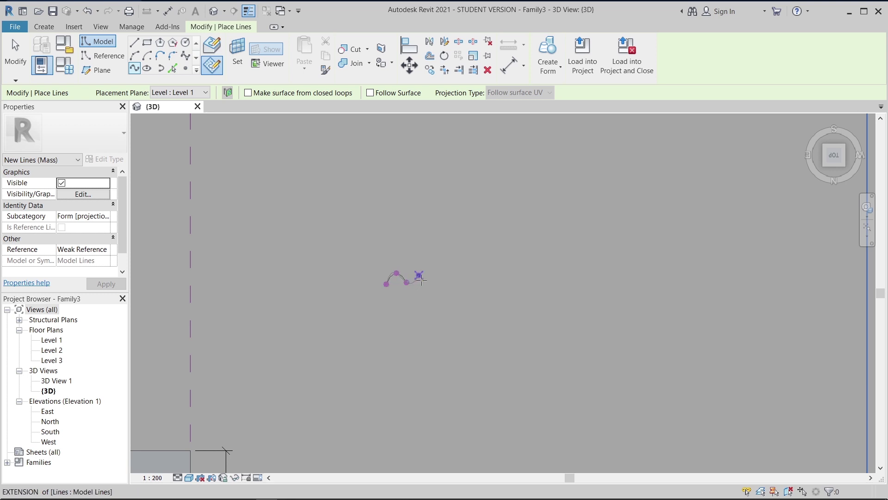
{"action": "left_click", "coordinate": [425, 272]}
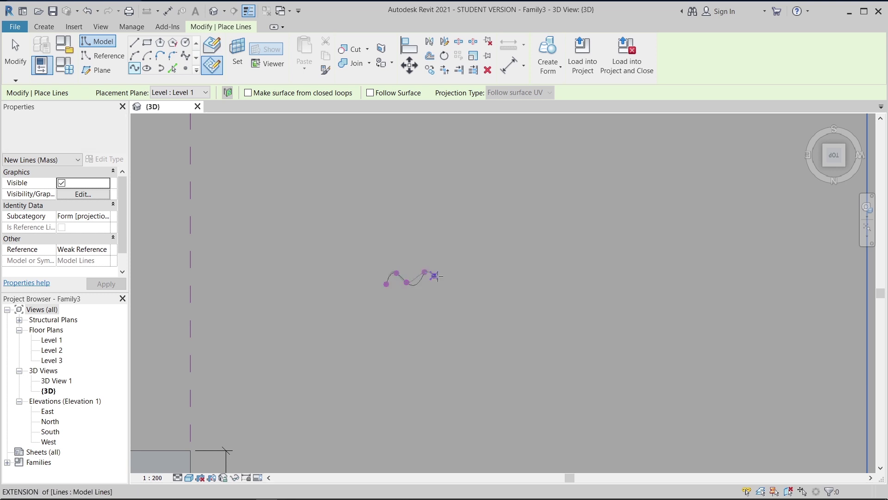
{"action": "left_click", "coordinate": [442, 278]}
{"action": "left_click", "coordinate": [452, 273]}
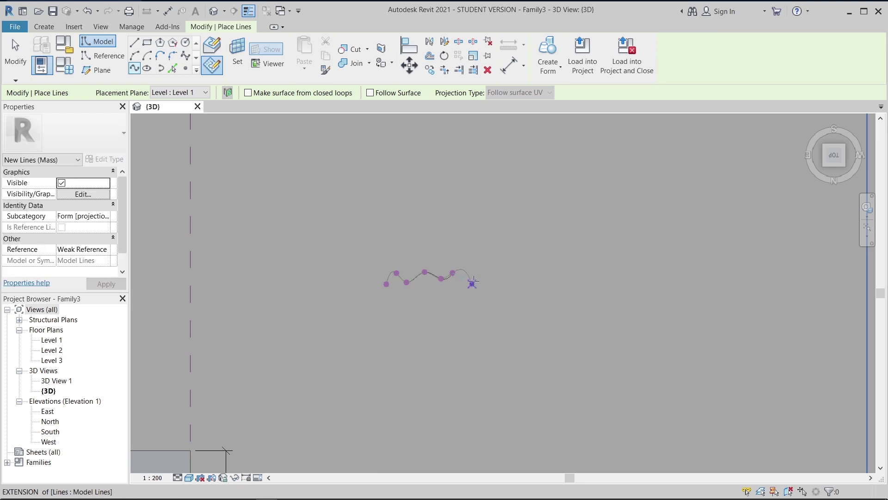
{"action": "left_click", "coordinate": [472, 283]}
{"action": "left_click", "coordinate": [487, 279]}
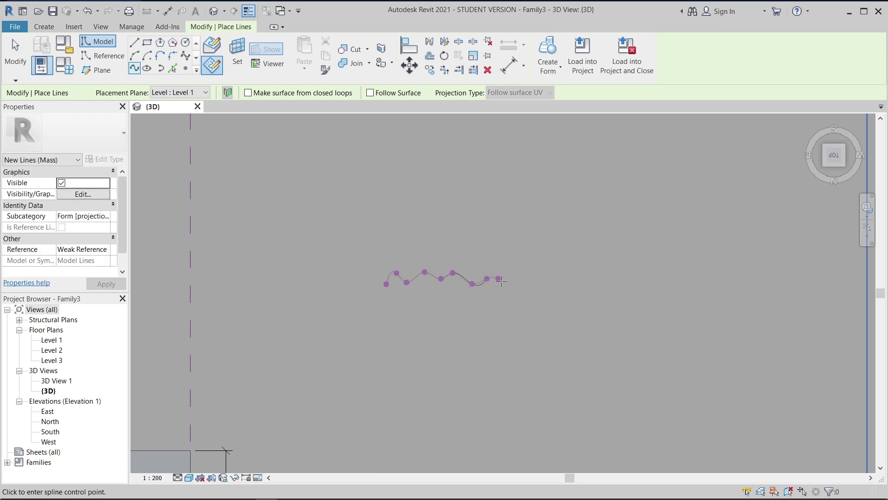
{"action": "left_click", "coordinate": [503, 281]}
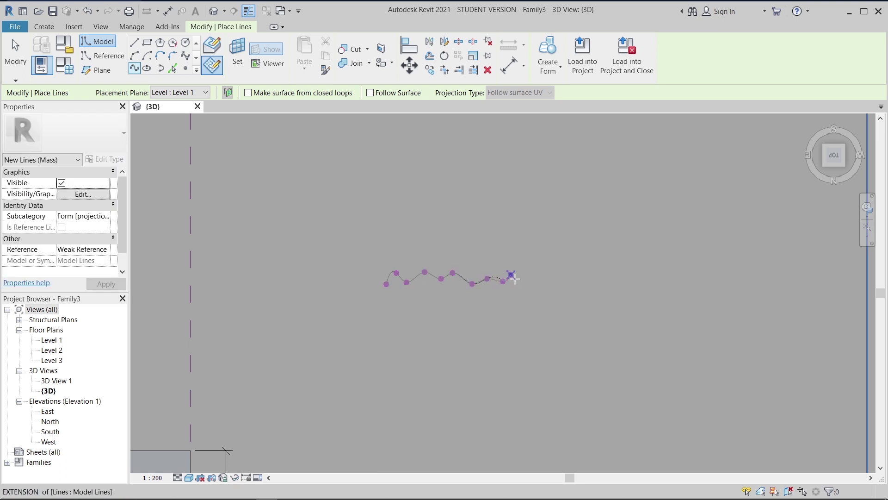
{"action": "left_click", "coordinate": [512, 274]}
{"action": "left_click", "coordinate": [536, 283]}
{"action": "left_click", "coordinate": [546, 280]}
{"action": "key", "text": "Escape"}
{"action": "key", "text": "Escape"}
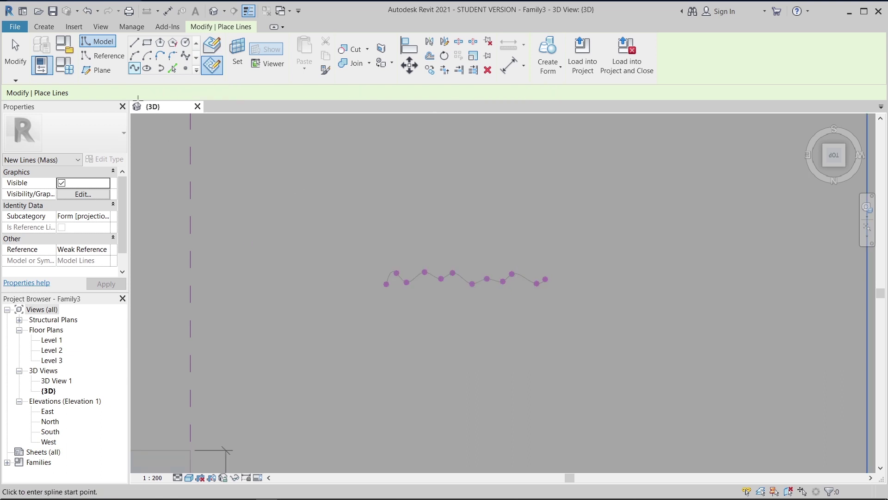
Step: Draw a second wavy spline through eleven points on Level 2, its waves crossing over the Level 1 spline
{"action": "left_click", "coordinate": [166, 94]}
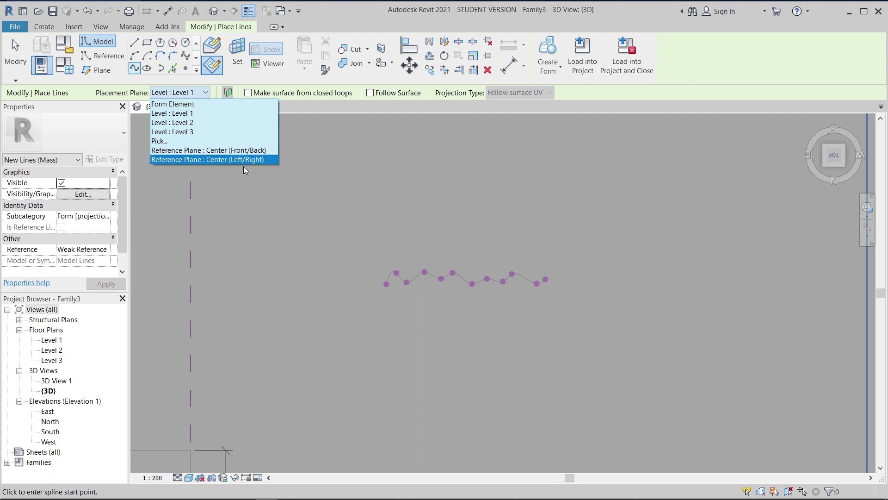
{"action": "left_click", "coordinate": [172, 122]}
{"action": "scroll", "coordinate": [396, 286], "scroll_direction": "up", "scroll_amount": 3}
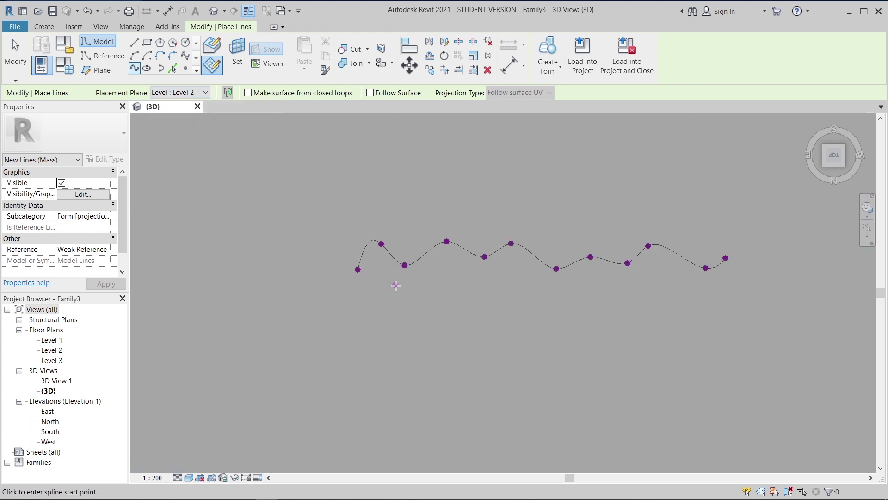
{"action": "left_click", "coordinate": [342, 247]}
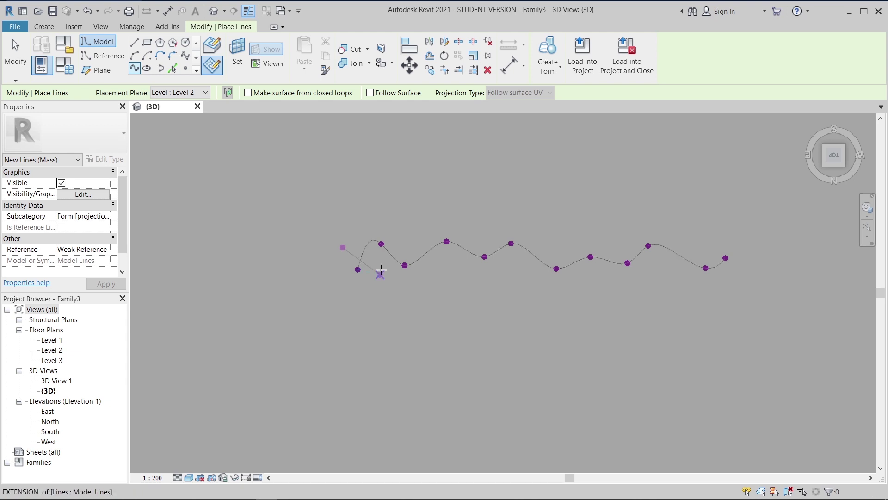
{"action": "left_click", "coordinate": [382, 270]}
{"action": "left_click", "coordinate": [415, 243]}
{"action": "left_click", "coordinate": [451, 265]}
{"action": "left_click", "coordinate": [482, 240]}
{"action": "left_click", "coordinate": [520, 262]}
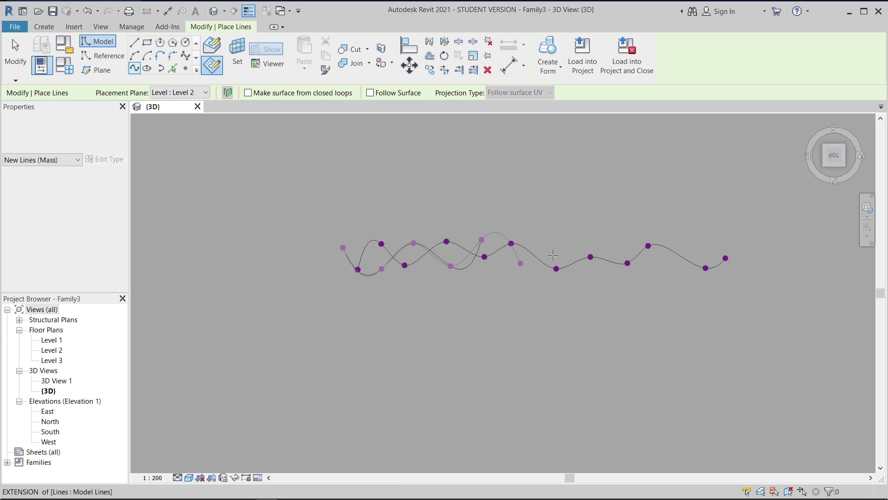
{"action": "left_click", "coordinate": [560, 247]}
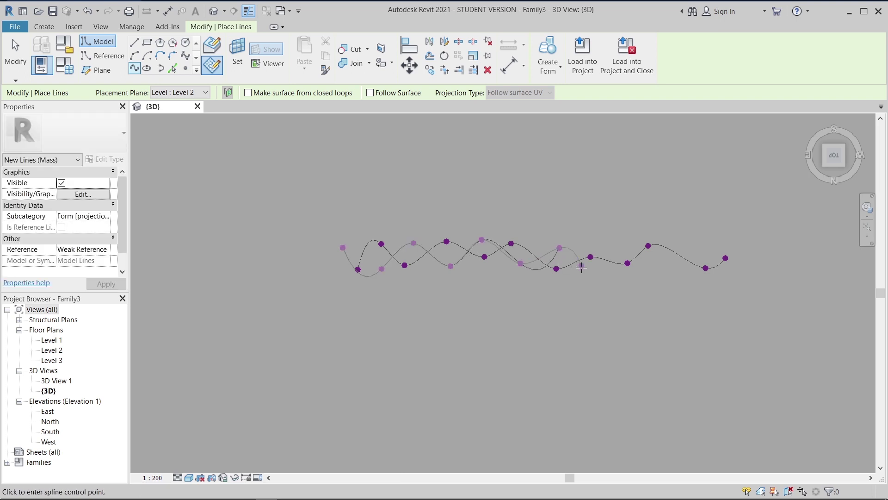
{"action": "left_click", "coordinate": [601, 276]}
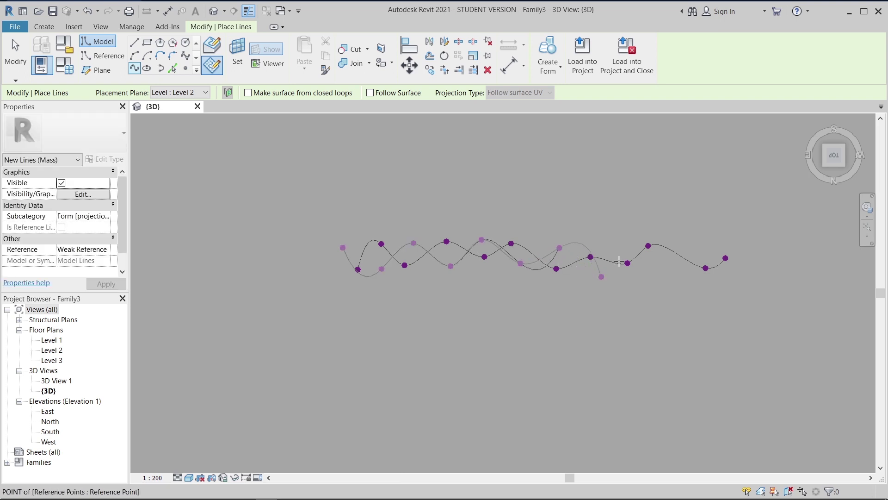
{"action": "left_click", "coordinate": [626, 247]}
{"action": "left_click", "coordinate": [671, 270]}
{"action": "left_click", "coordinate": [703, 242]}
{"action": "key", "text": "Escape"}
Step: Draw a third wavy spline through fourteen points on Level 3, following the other two splines, and end the command
{"action": "left_click", "coordinate": [177, 96]}
{"action": "left_click", "coordinate": [186, 131]}
{"action": "scroll", "coordinate": [362, 255], "scroll_direction": "up", "scroll_amount": 2}
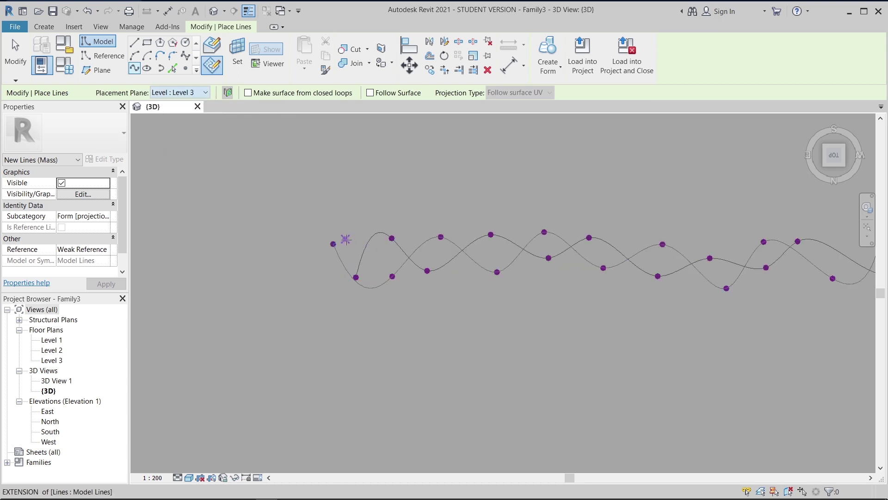
{"action": "left_click", "coordinate": [347, 238]}
{"action": "left_click", "coordinate": [373, 263]}
{"action": "left_click", "coordinate": [388, 304]}
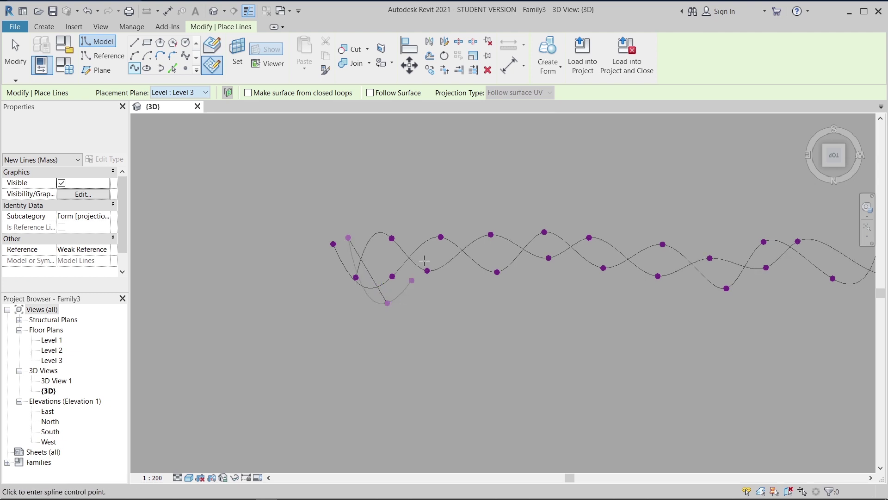
{"action": "left_click", "coordinate": [439, 254]}
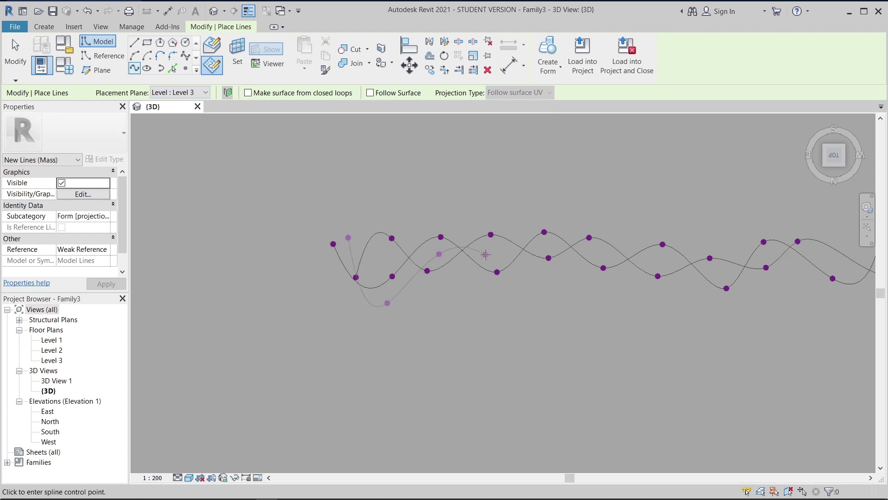
{"action": "left_click", "coordinate": [487, 254]}
{"action": "left_click", "coordinate": [514, 276]}
{"action": "left_click", "coordinate": [529, 287]}
{"action": "left_click", "coordinate": [548, 249]}
{"action": "left_click", "coordinate": [602, 255]}
{"action": "left_click", "coordinate": [641, 286]}
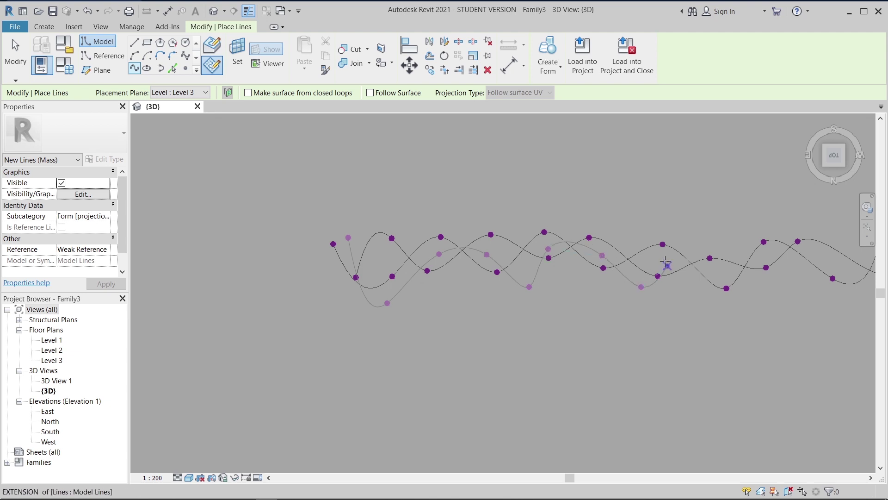
{"action": "left_click", "coordinate": [667, 265]}
{"action": "left_click", "coordinate": [725, 272]}
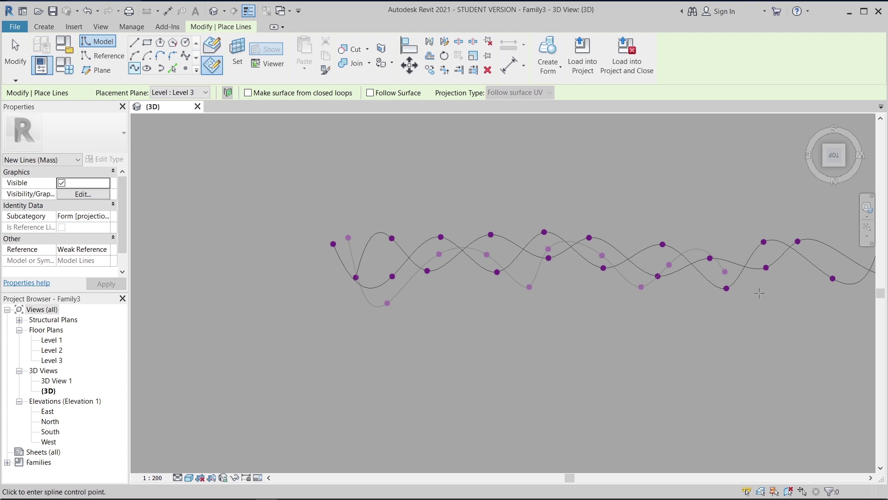
{"action": "left_click", "coordinate": [759, 292]}
{"action": "left_click", "coordinate": [772, 256]}
{"action": "left_click", "coordinate": [832, 264]}
{"action": "left_click", "coordinate": [852, 293]}
{"action": "key", "text": "Escape"}
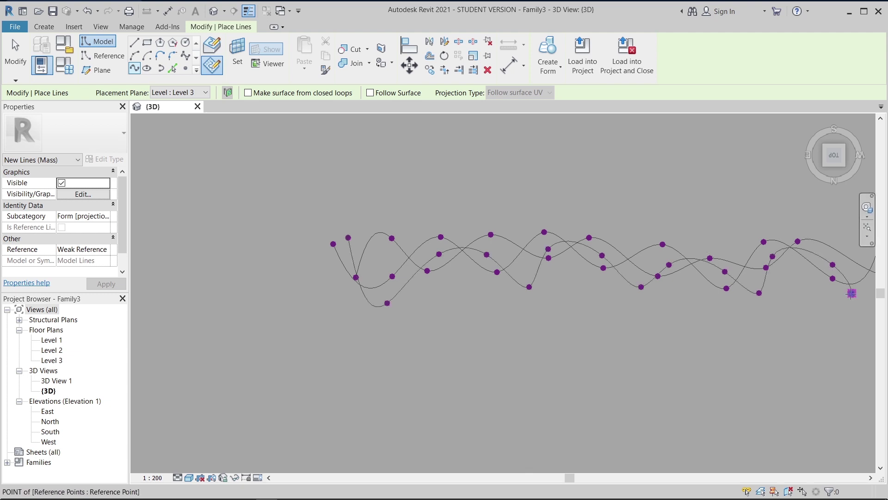
{"action": "key", "text": "Escape"}
Step: Create a curtain-like surface form from the three wavy splines on Levels 1, 2 and 3
{"action": "scroll", "coordinate": [551, 295], "scroll_direction": "down", "scroll_amount": 5}
{"action": "scroll", "coordinate": [569, 252], "scroll_direction": "down", "scroll_amount": 2}
{"action": "middle_click_drag", "start_coordinate": [558, 272], "coordinate": [552, 215], "text": "shift"}
{"action": "middle_click_drag", "start_coordinate": [588, 462], "coordinate": [561, 343]}
{"action": "middle_click_drag", "start_coordinate": [561, 343], "coordinate": [539, 356], "text": "shift"}
{"action": "scroll", "coordinate": [545, 387], "scroll_direction": "up", "scroll_amount": 6}
{"action": "left_click_drag", "start_coordinate": [626, 412], "coordinate": [620, 181]}
{"action": "left_click", "coordinate": [623, 186]}
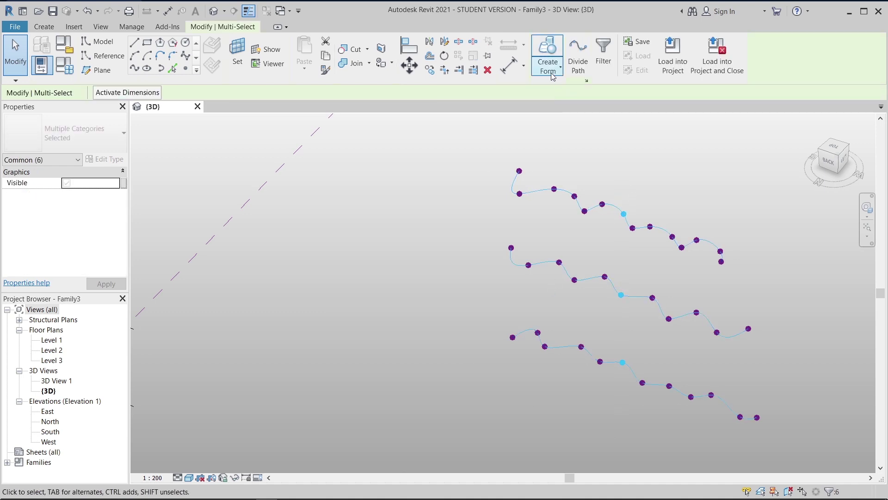
{"action": "left_click", "coordinate": [538, 70]}
{"action": "left_click", "coordinate": [546, 89]}
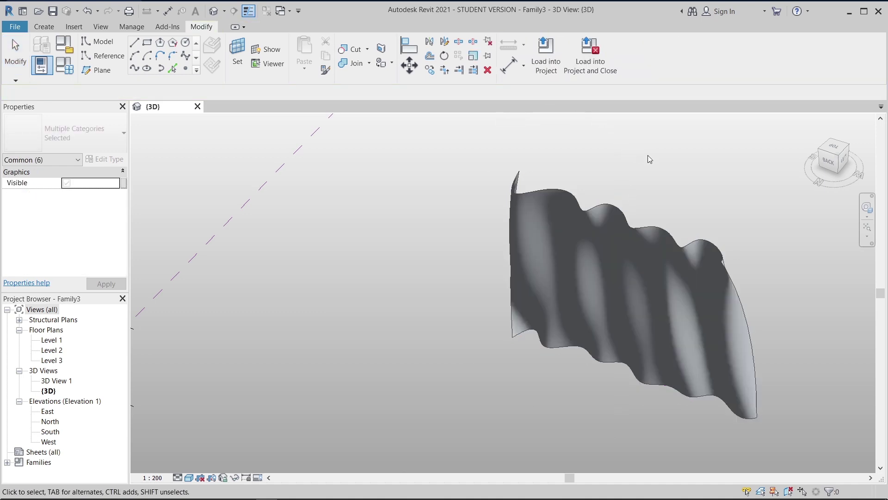
{"action": "scroll", "coordinate": [643, 178], "scroll_direction": "down", "scroll_amount": 2}
{"action": "mouse_move", "coordinate": [775, 278]}
{"action": "middle_mouse_down", "text": "shift"}
{"action": "mouse_move", "coordinate": [637, 305]}
{"action": "mouse_move", "coordinate": [504, 274]}
{"action": "mouse_move", "coordinate": [622, 324]}
{"action": "mouse_move", "coordinate": [454, 290]}
{"action": "mouse_move", "coordinate": [514, 327]}
{"action": "mouse_move", "coordinate": [546, 285]}
{"action": "mouse_move", "coordinate": [578, 333]}
{"action": "mouse_move", "coordinate": [630, 382]}
{"action": "mouse_move", "coordinate": [587, 361]}
{"action": "mouse_move", "coordinate": [620, 363]}
{"action": "mouse_move", "coordinate": [535, 391]}
{"action": "mouse_move", "coordinate": [658, 231]}
{"action": "mouse_move", "coordinate": [527, 259]}
{"action": "mouse_move", "coordinate": [404, 309]}
{"action": "middle_mouse_up", "text": "shift"}
{"action": "scroll", "coordinate": [588, 361], "scroll_direction": "down", "scroll_amount": 6}
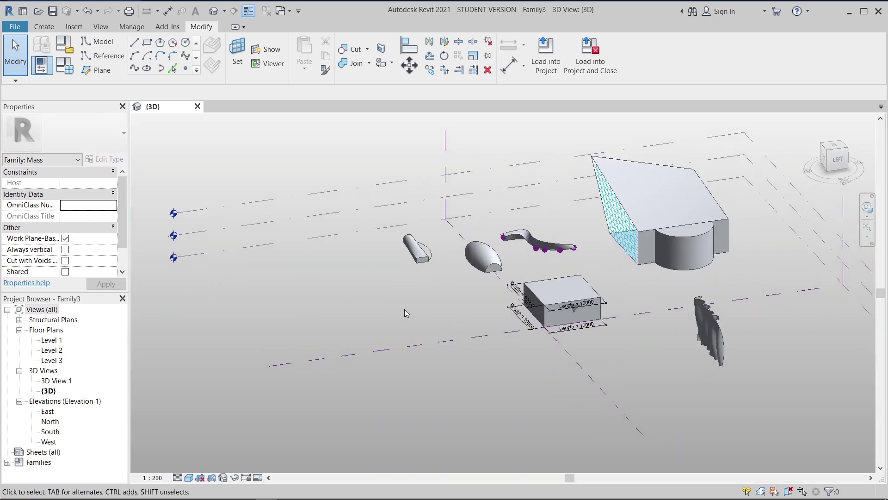